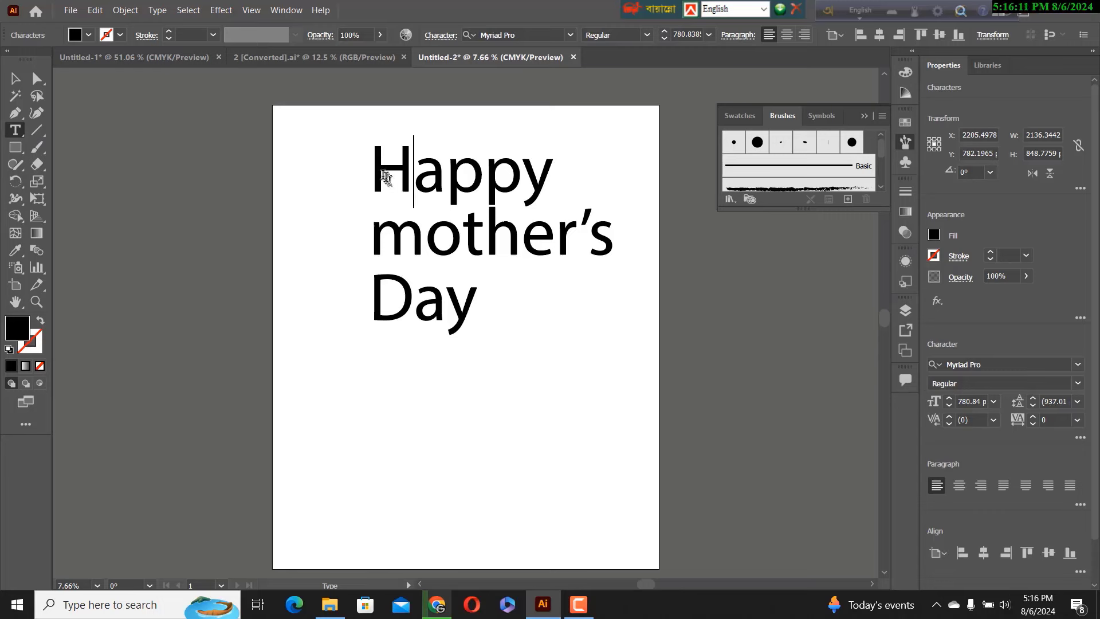
Set the word "Happy" in the Anydore font.
{"action": "left_click_drag", "start_coordinate": [379, 170], "coordinate": [528, 184]}
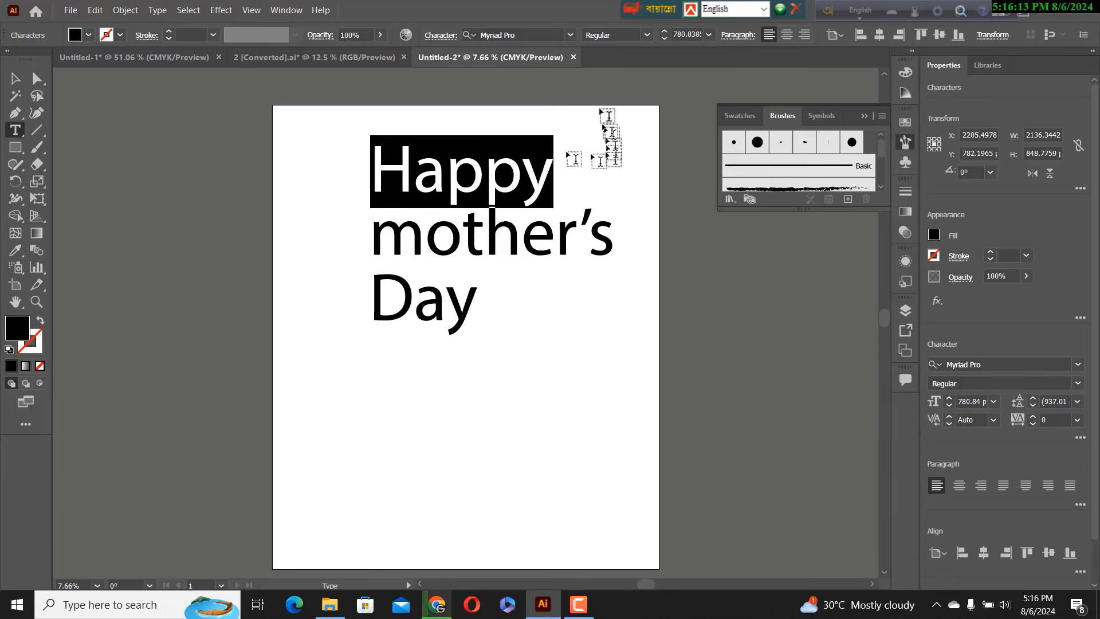
{"action": "left_click", "coordinate": [569, 36]}
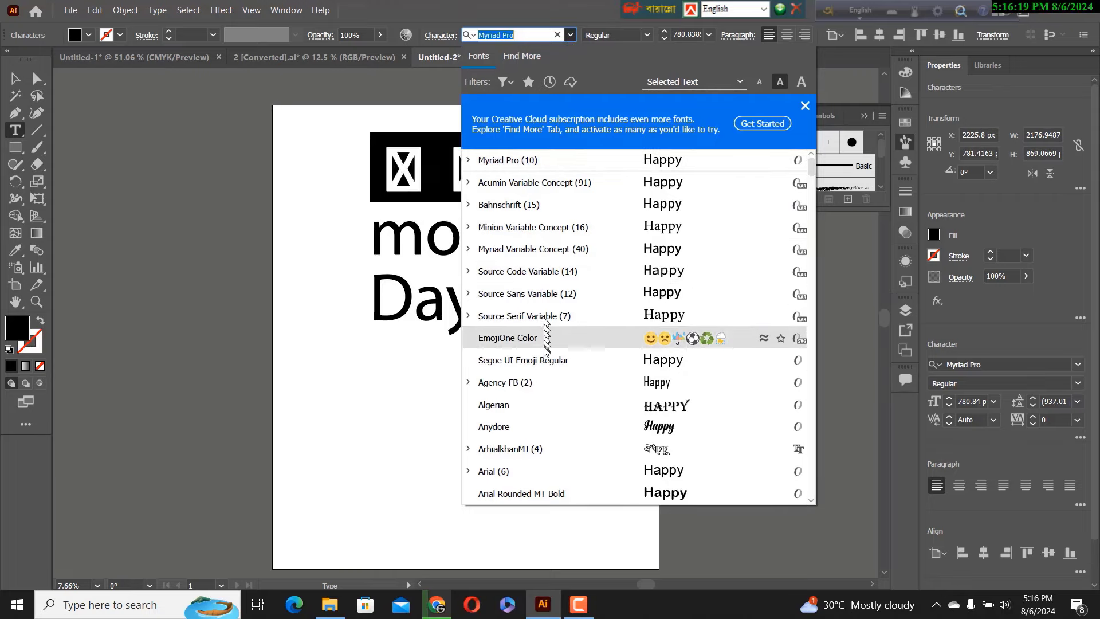
{"action": "left_click", "coordinate": [496, 427]}
{"action": "key", "text": "Escape"}
{"action": "left_click_drag", "start_coordinate": [371, 143], "coordinate": [483, 311]}
{"action": "key", "text": "ctrl+z"}
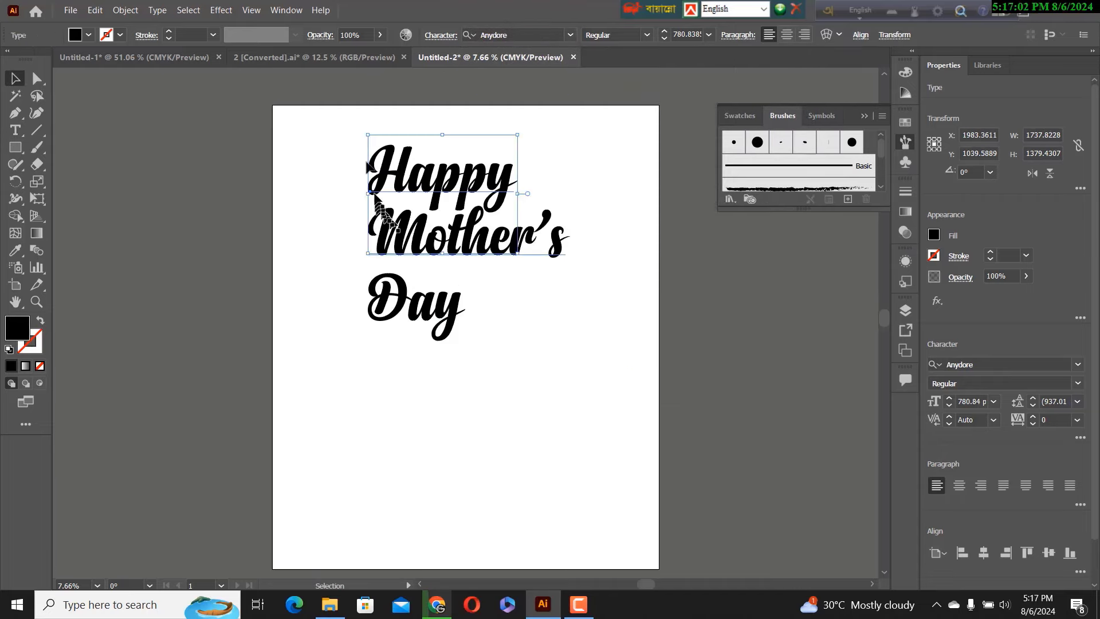
Select the three lettering lines and align their horizontal centers with the Align options.
{"action": "left_click_drag", "start_coordinate": [347, 132], "coordinate": [492, 335]}
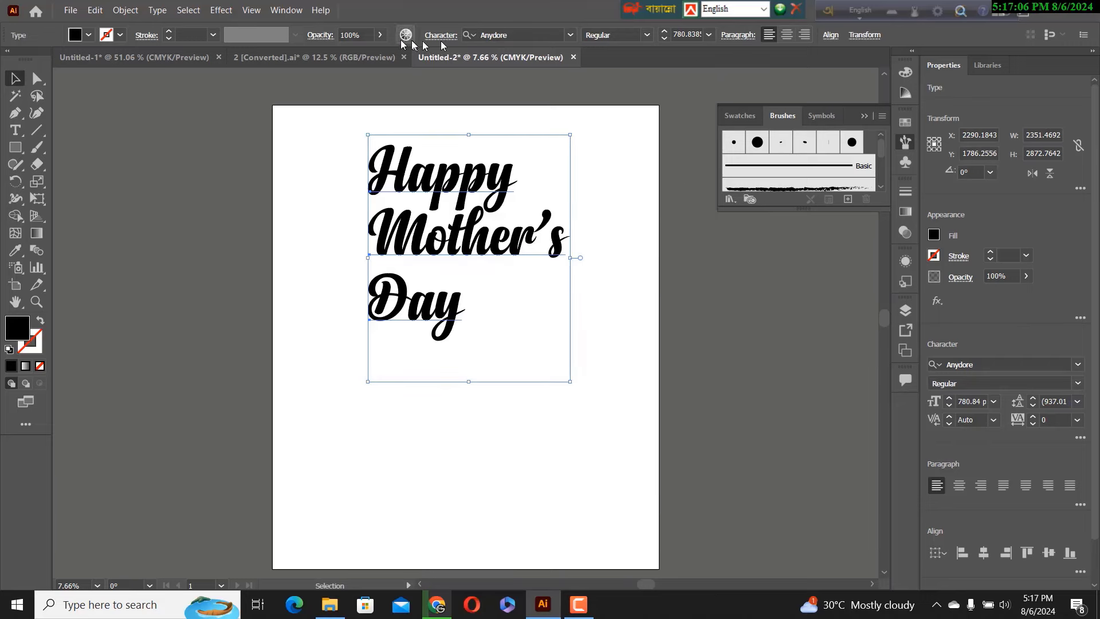
{"action": "left_click", "coordinate": [286, 10]}
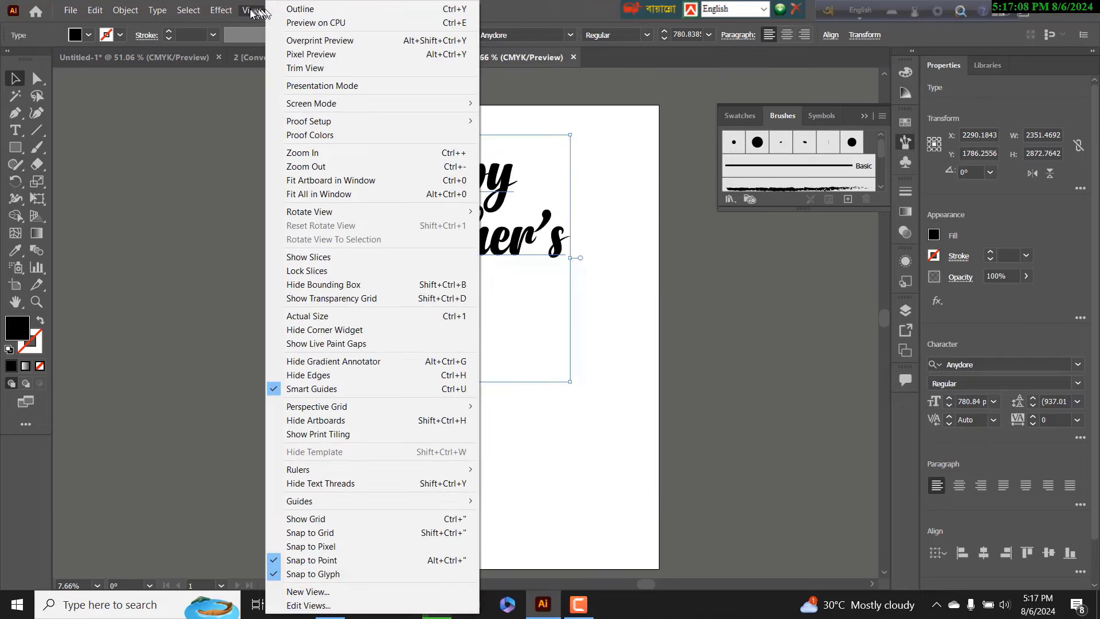
{"action": "mouse_move", "coordinate": [237, 11]}
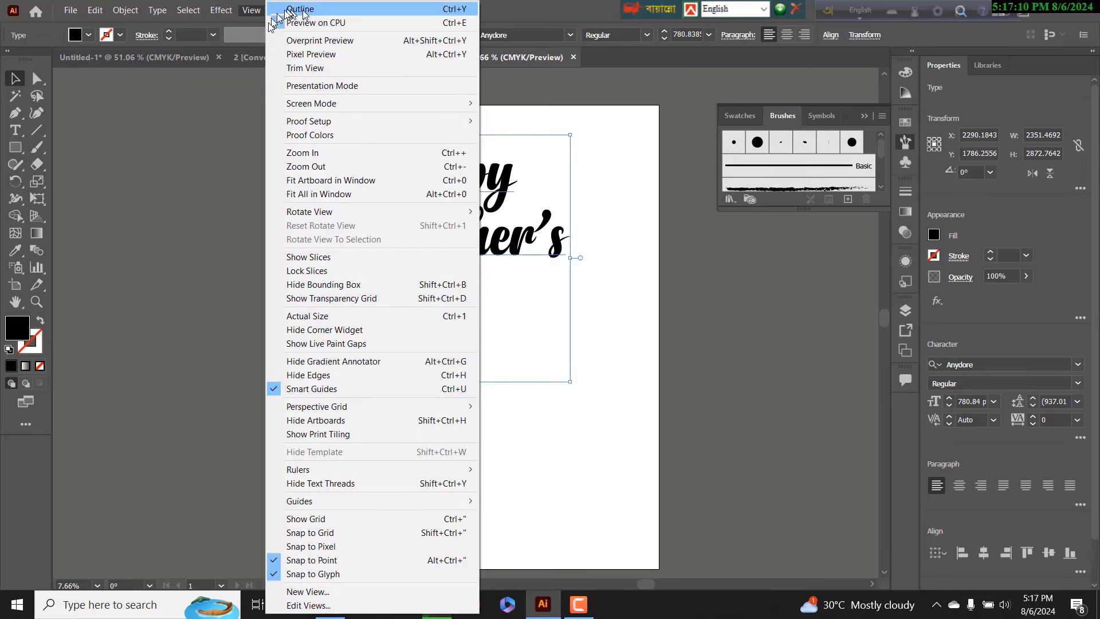
{"action": "left_click", "coordinate": [535, 18]}
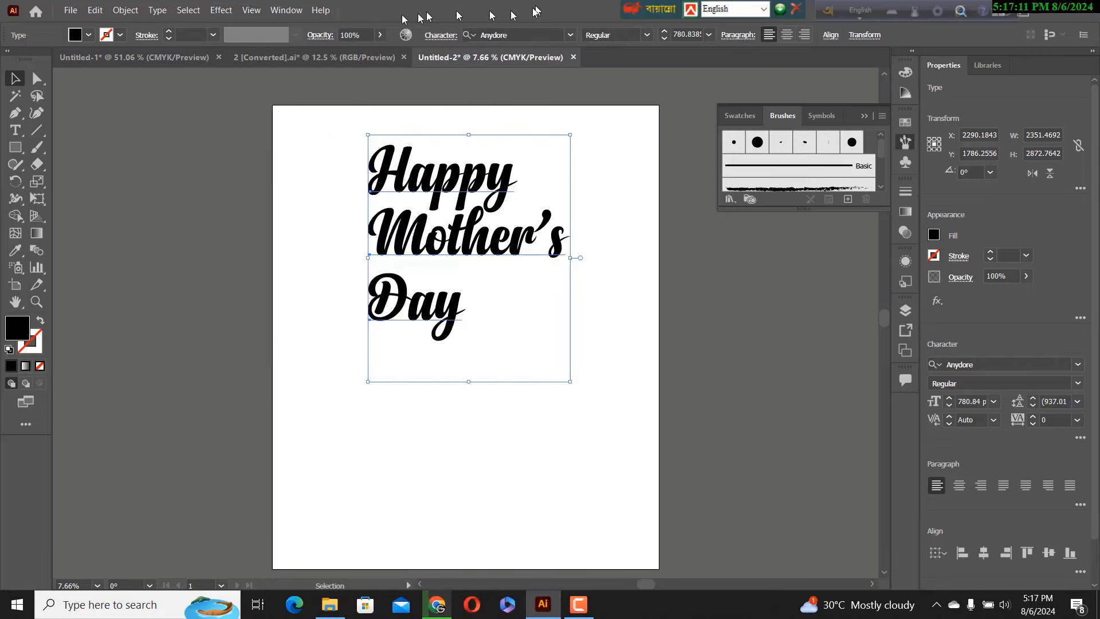
{"action": "left_click", "coordinate": [288, 12]}
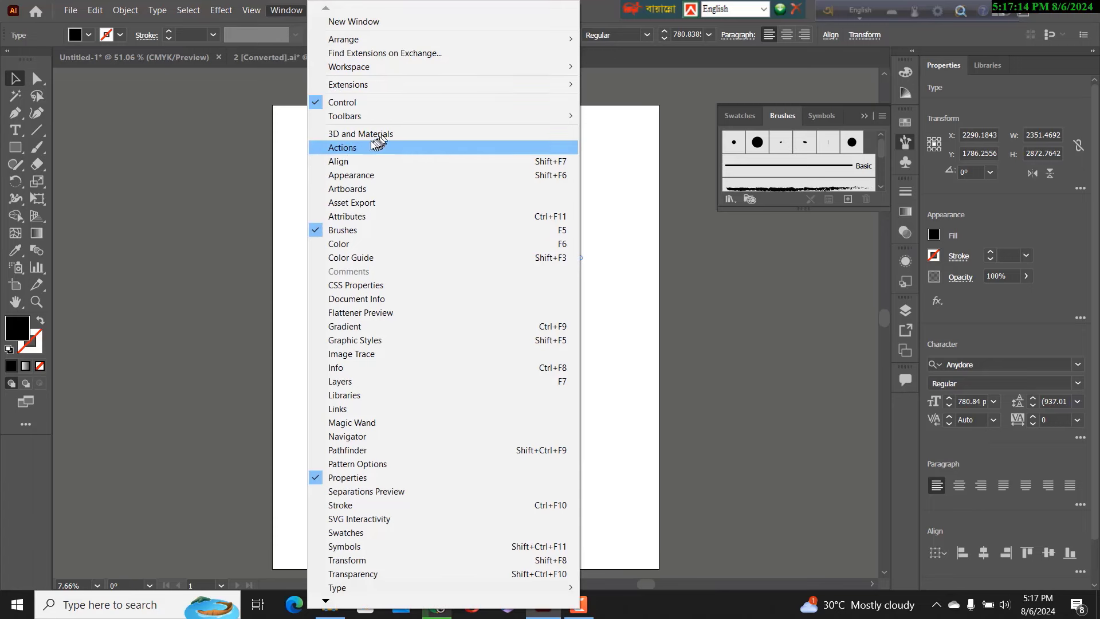
{"action": "left_click", "coordinate": [353, 160]}
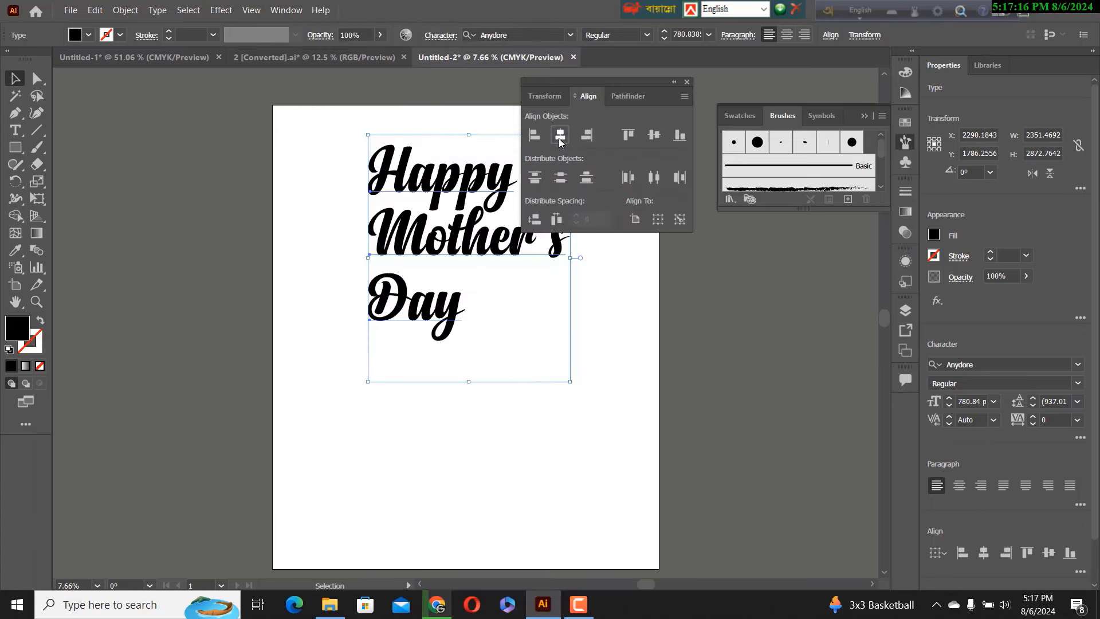
{"action": "left_click", "coordinate": [560, 135]}
{"action": "mouse_move", "coordinate": [594, 80]}
{"action": "left_mouse_down"}
{"action": "mouse_move", "coordinate": [749, 225]}
{"action": "mouse_move", "coordinate": [777, 226]}
{"action": "left_mouse_up"}
Replace the "H" of "Happy" with the alternate glyph that has a looping swash beneath it.
{"action": "mouse_move", "coordinate": [372, 153]}
{"action": "left_mouse_down"}
{"action": "mouse_move", "coordinate": [364, 237]}
{"action": "mouse_move", "coordinate": [385, 226]}
{"action": "mouse_move", "coordinate": [366, 184]}
{"action": "mouse_move", "coordinate": [372, 154]}
{"action": "left_mouse_up"}
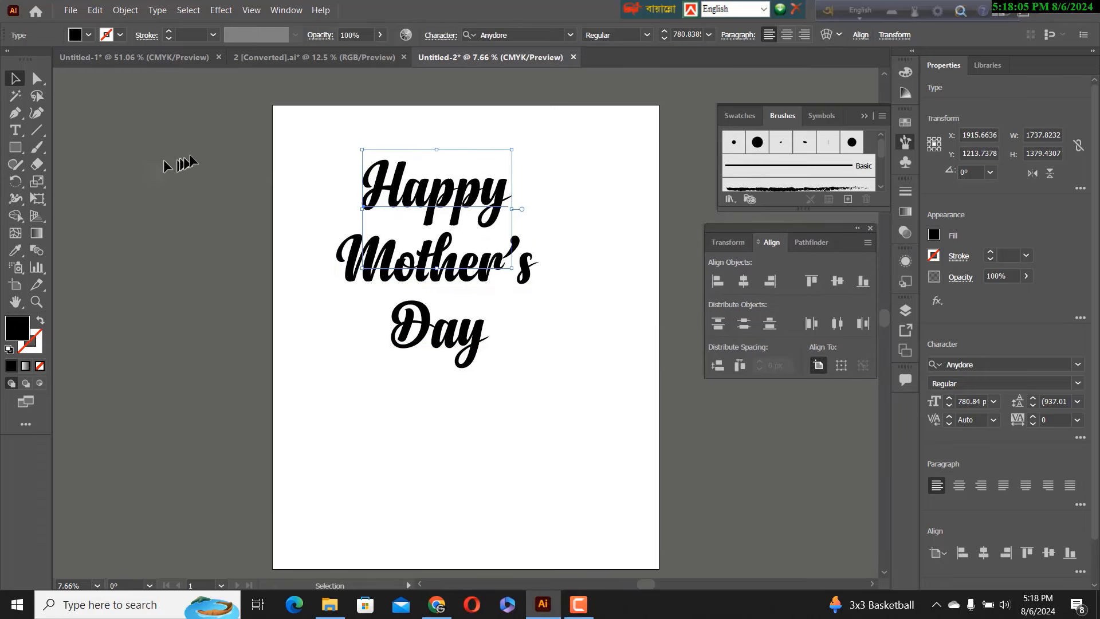
{"action": "left_click", "coordinate": [15, 130]}
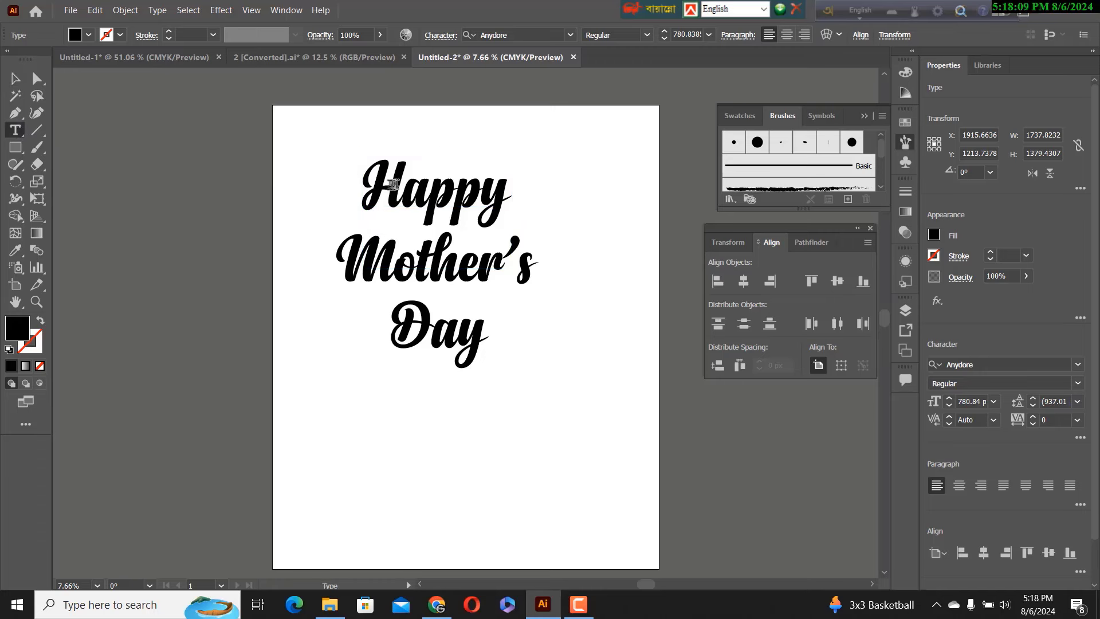
{"action": "left_click_drag", "start_coordinate": [394, 185], "coordinate": [375, 184]}
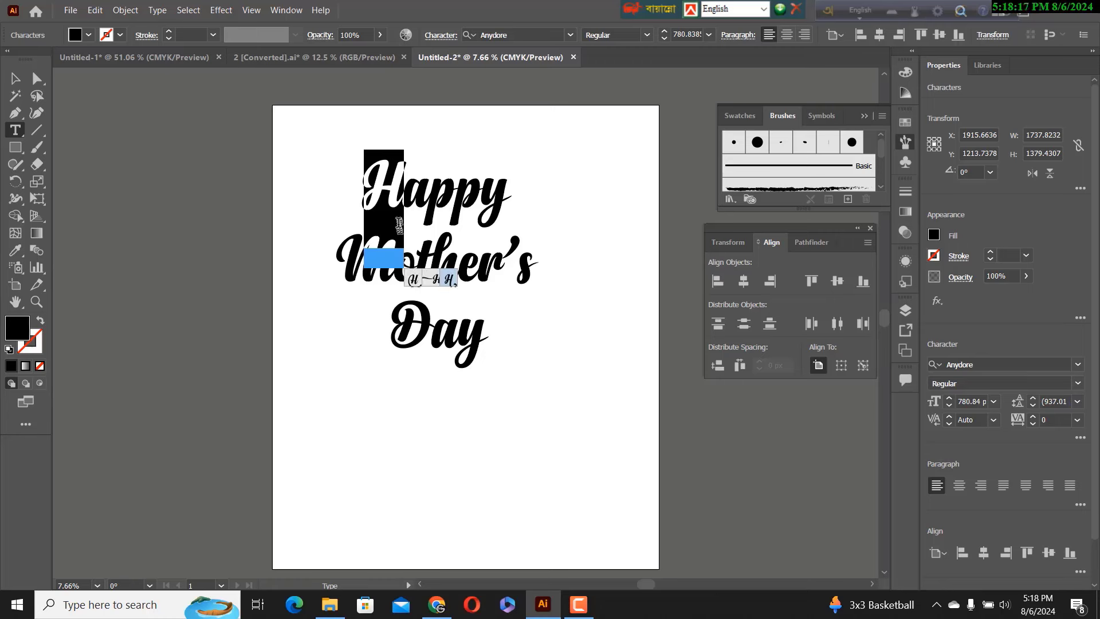
{"action": "left_click", "coordinate": [411, 280]}
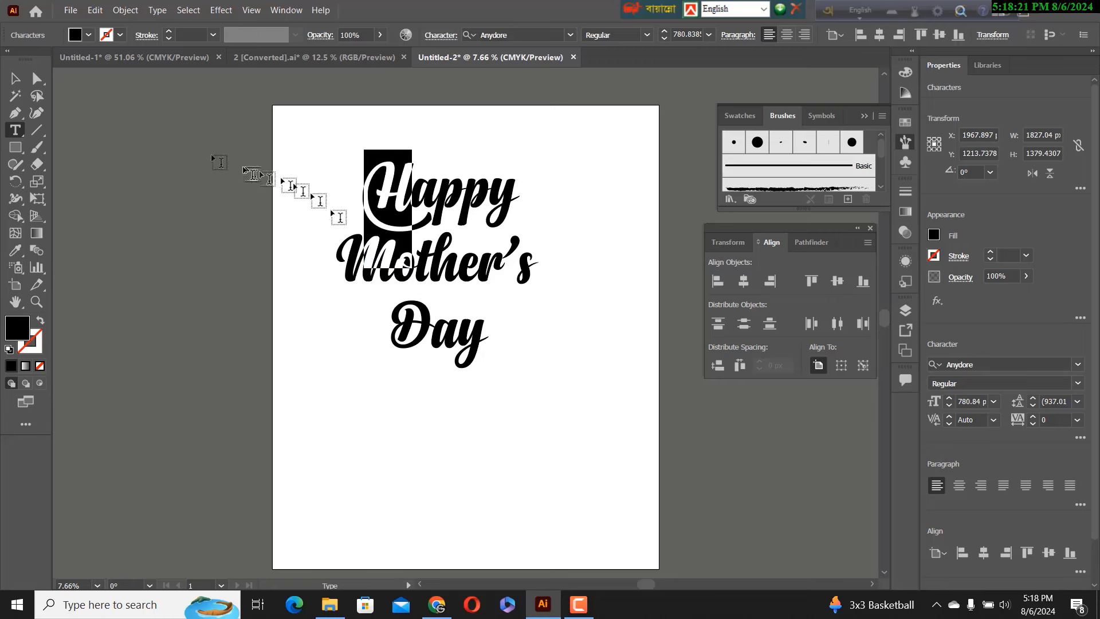
{"action": "left_click", "coordinate": [15, 78]}
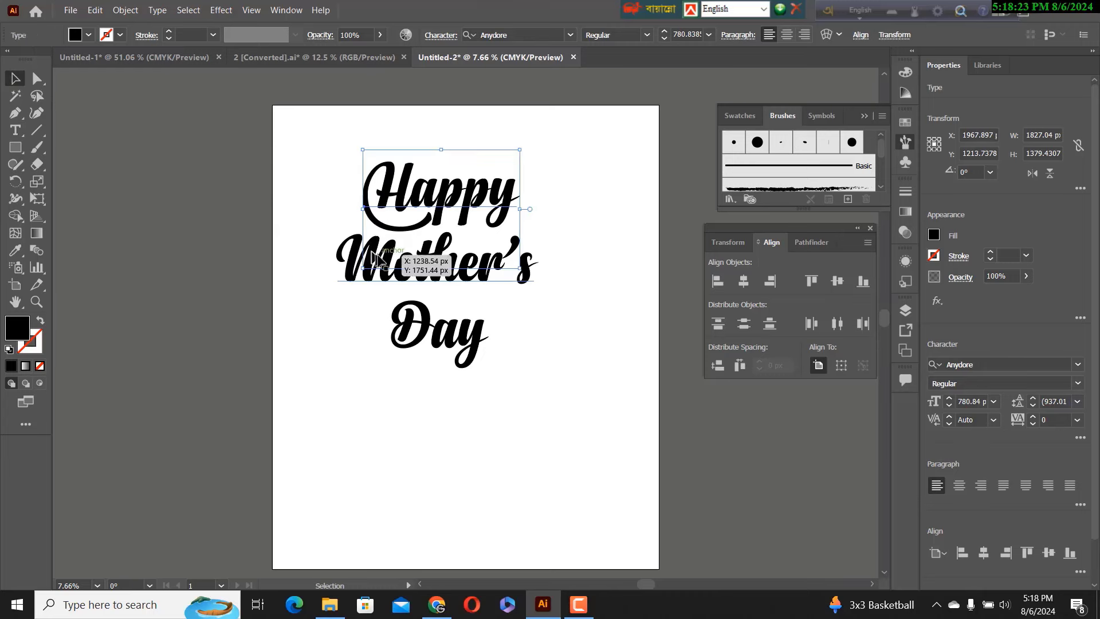
Replace the "M" of "Mother's" with the alternate glyph that has a looping swash beneath it.
{"action": "left_click", "coordinate": [395, 269]}
{"action": "double_click", "coordinate": [394, 258]}
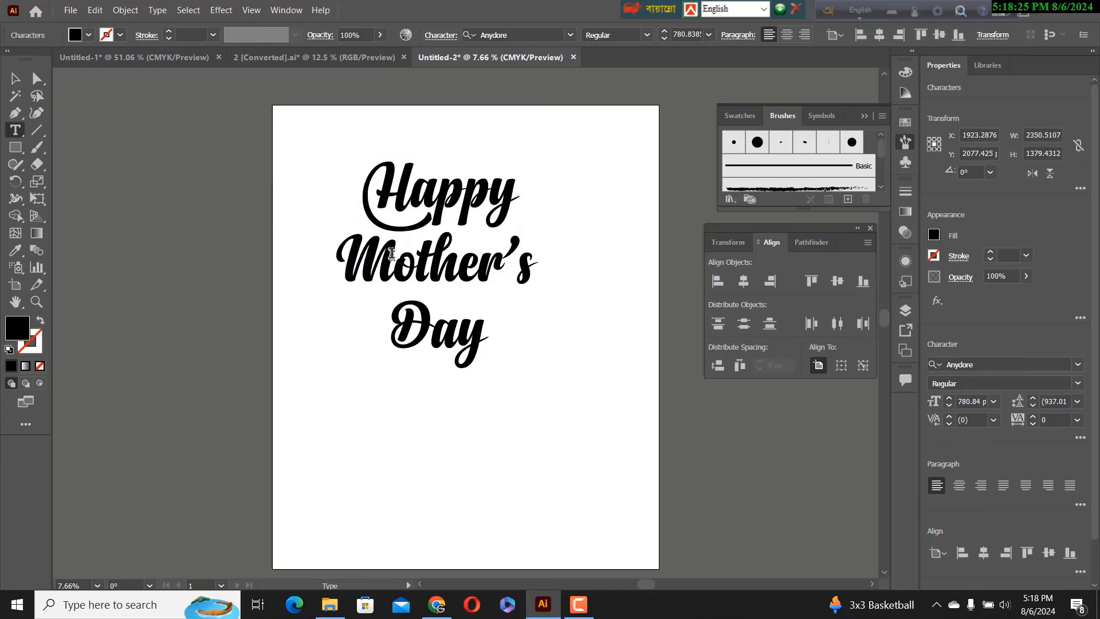
{"action": "left_click_drag", "start_coordinate": [394, 254], "coordinate": [344, 255]}
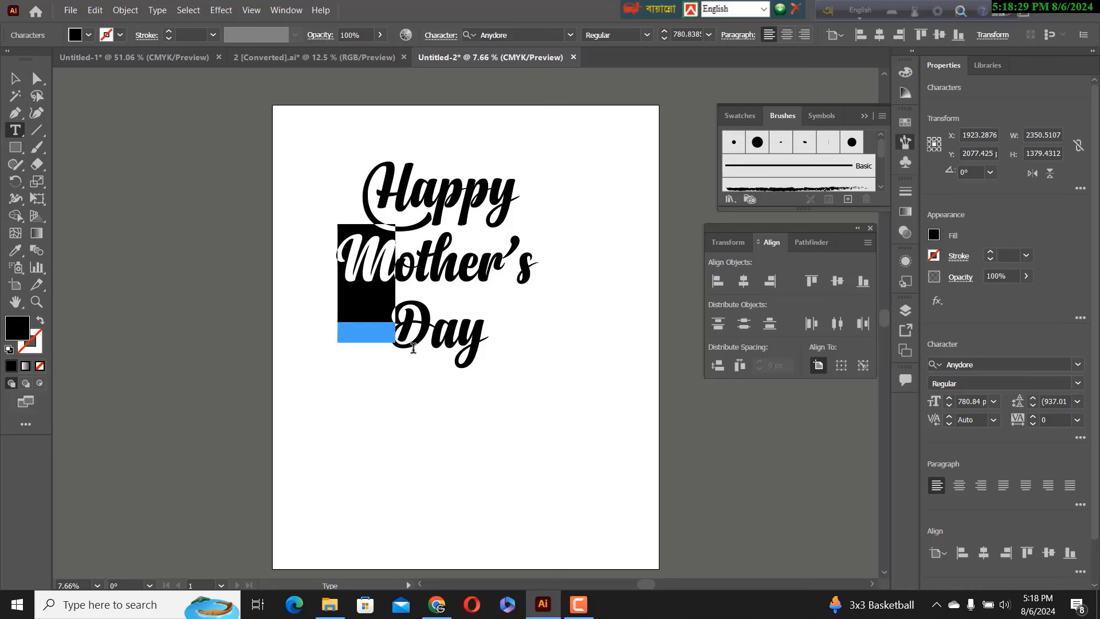
{"action": "mouse_move", "coordinate": [421, 358]}
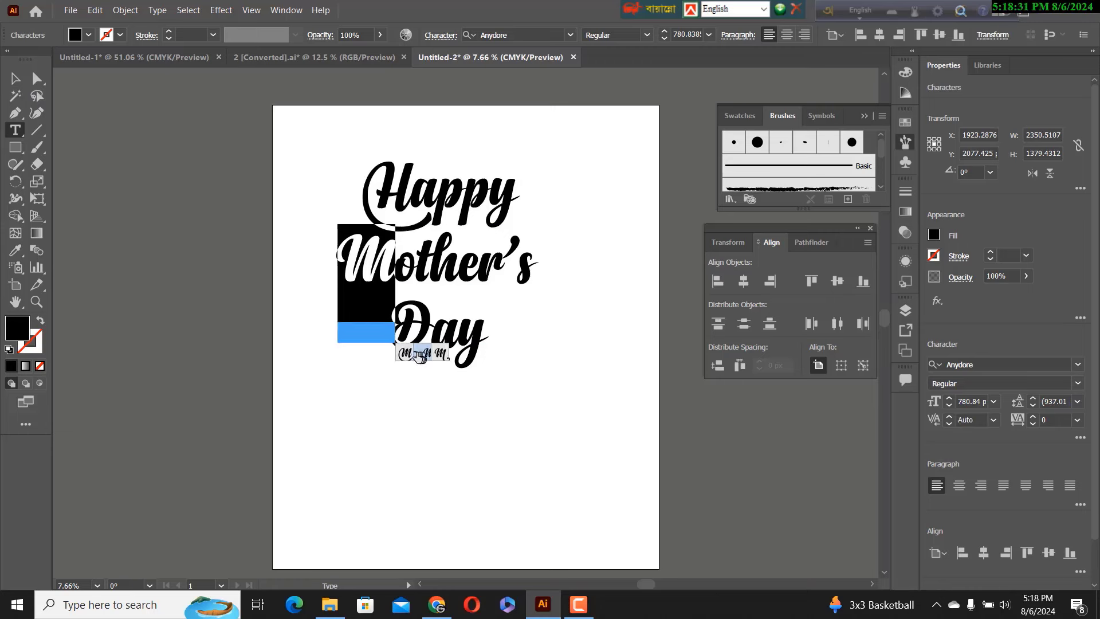
{"action": "left_click", "coordinate": [407, 354]}
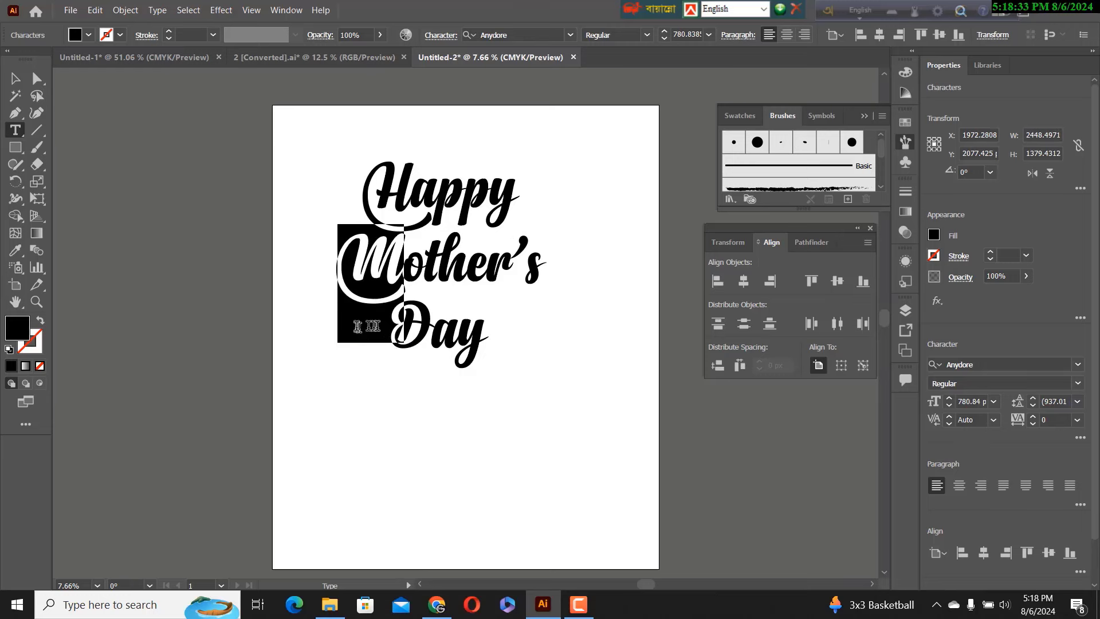
Replace the "y" of "Day" with the alternate glyph whose upper right end curls.
{"action": "left_click", "coordinate": [401, 325]}
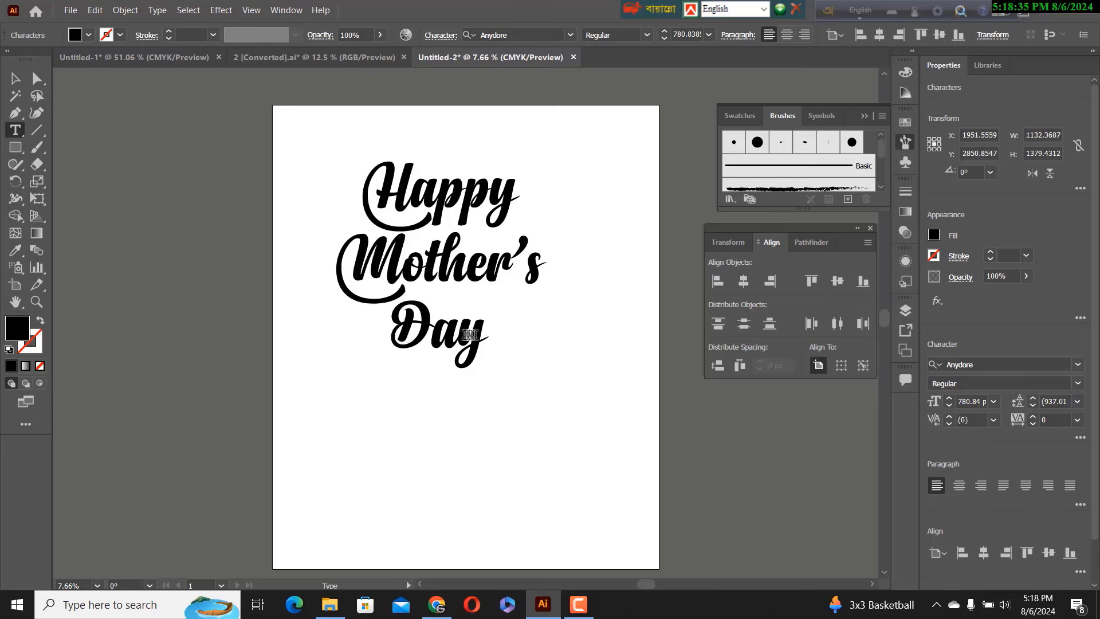
{"action": "left_click_drag", "start_coordinate": [462, 335], "coordinate": [486, 337]}
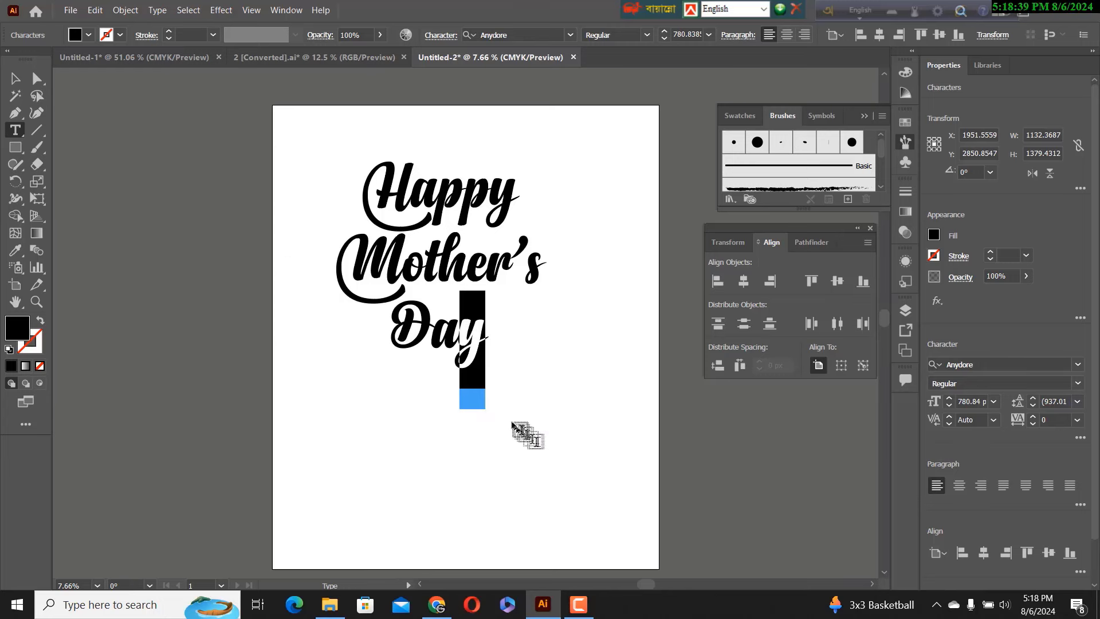
{"action": "mouse_move", "coordinate": [475, 381]}
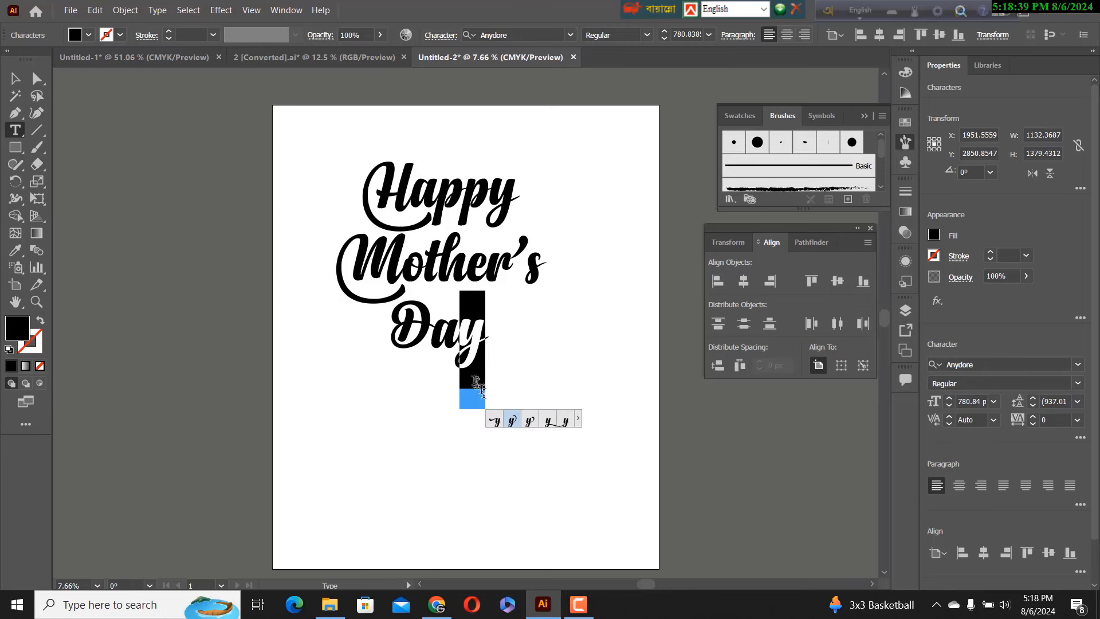
{"action": "left_click", "coordinate": [528, 422]}
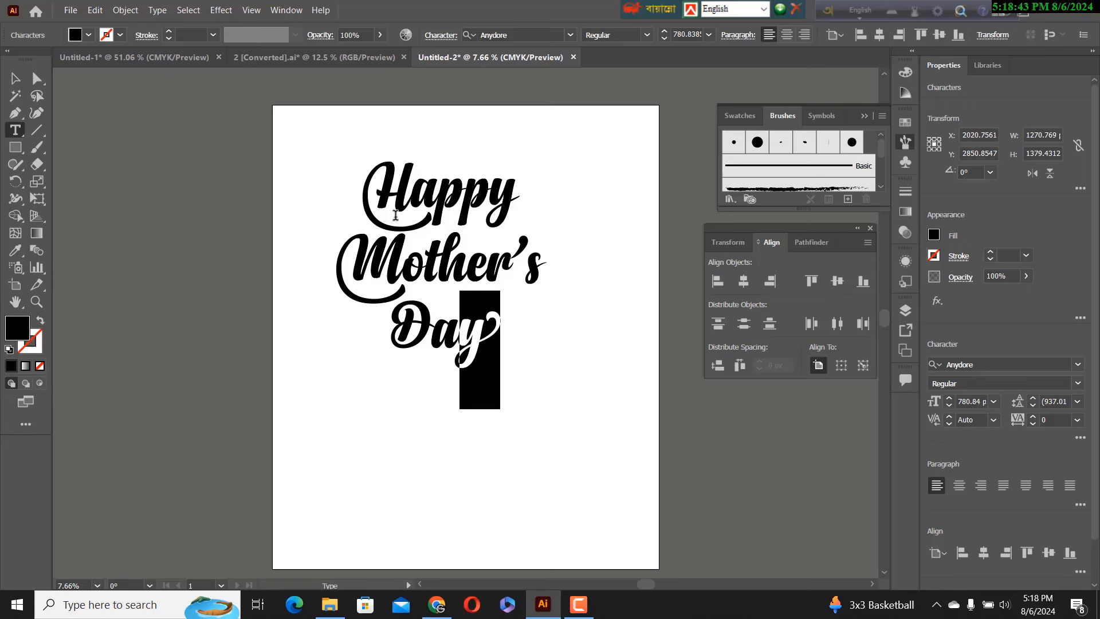
Align the horizontal centers of the three lettering lines and place a duplicate of them outside the artboard's lower right corner.
{"action": "left_click", "coordinate": [15, 78]}
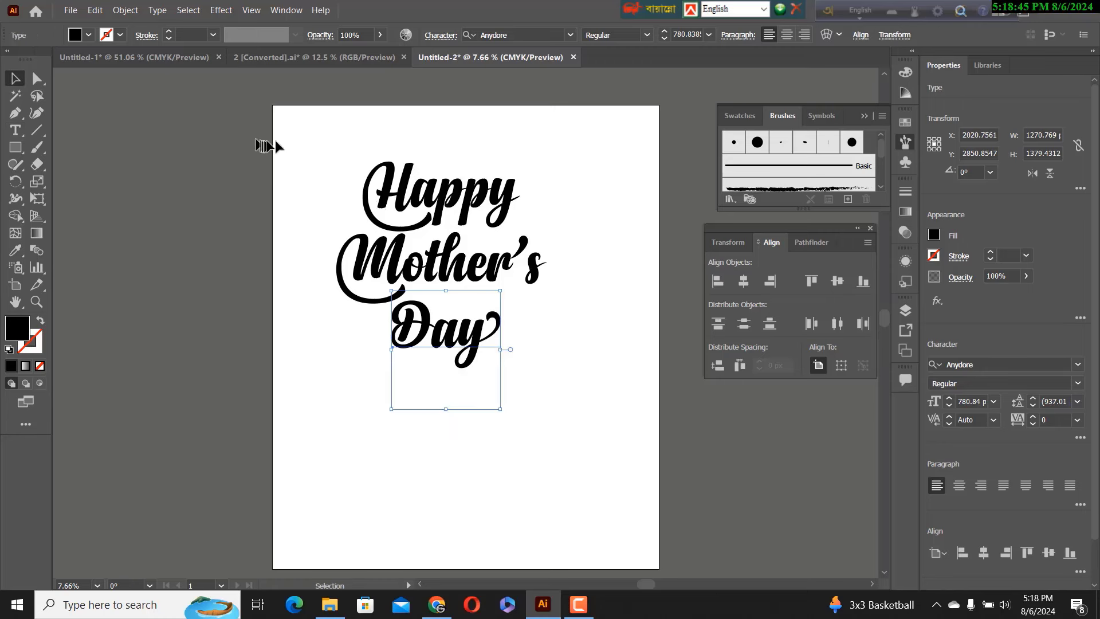
{"action": "left_click_drag", "start_coordinate": [310, 150], "coordinate": [512, 364]}
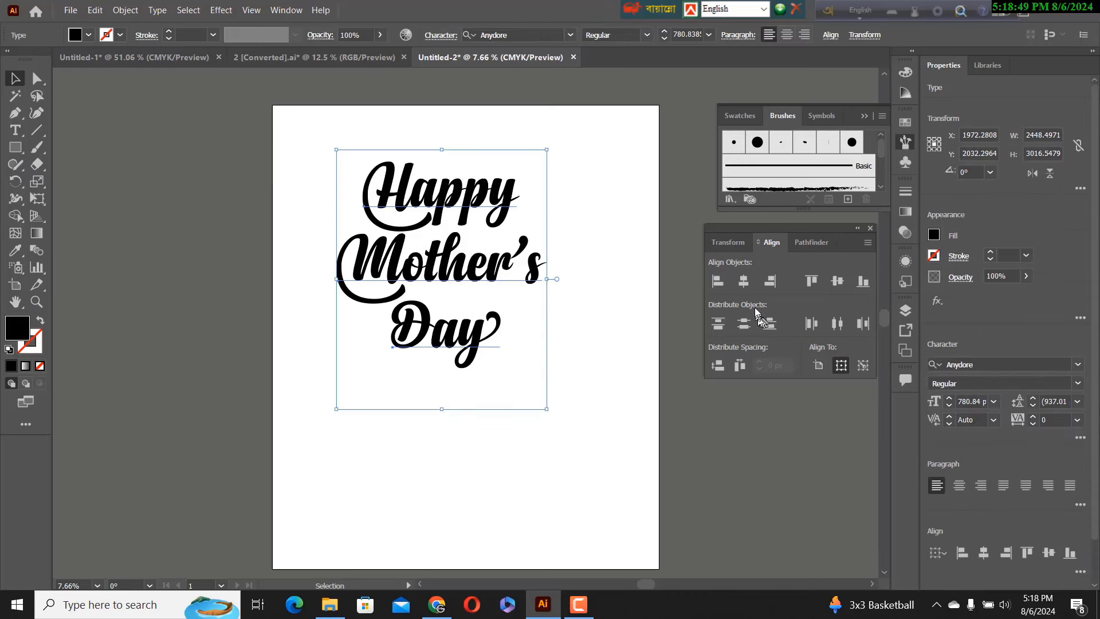
{"action": "left_click", "coordinate": [744, 283]}
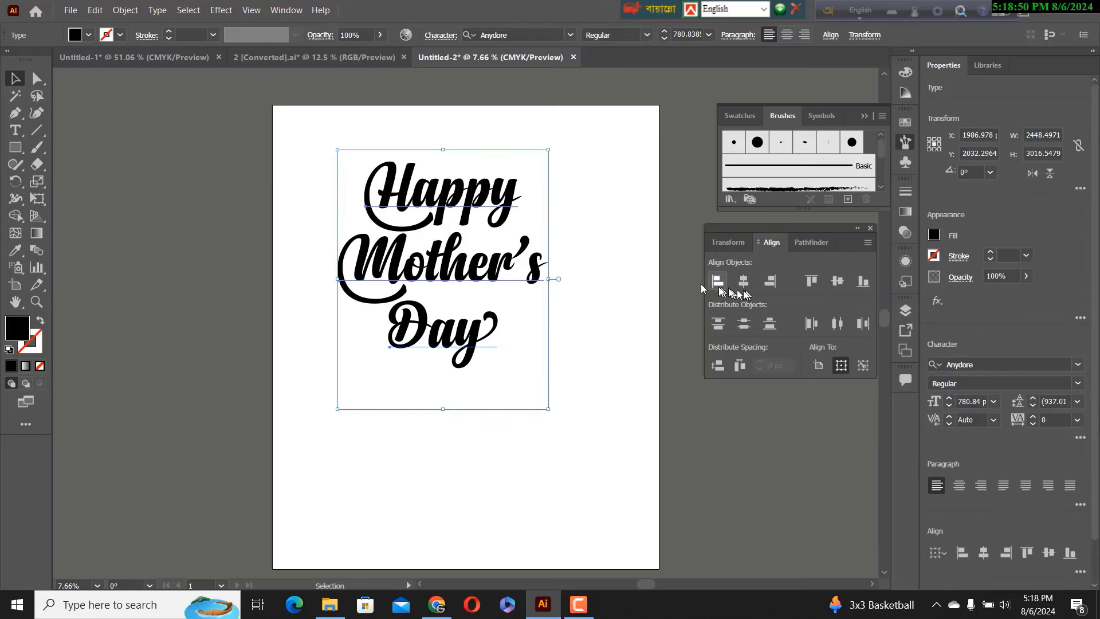
{"action": "left_click", "coordinate": [586, 287]}
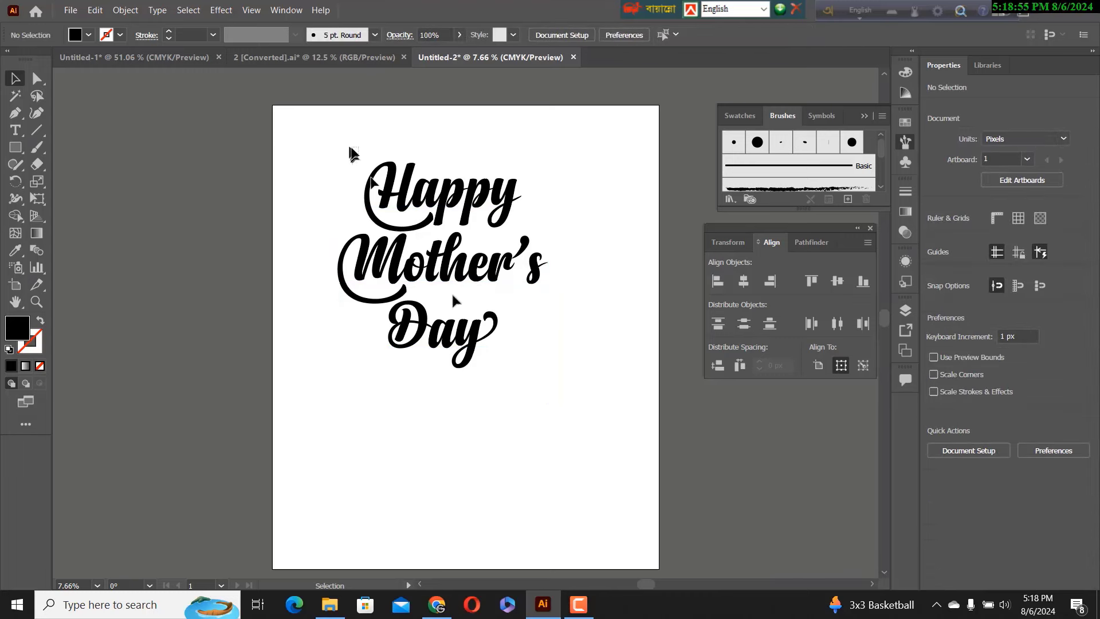
{"action": "left_click_drag", "start_coordinate": [351, 150], "coordinate": [780, 579]}
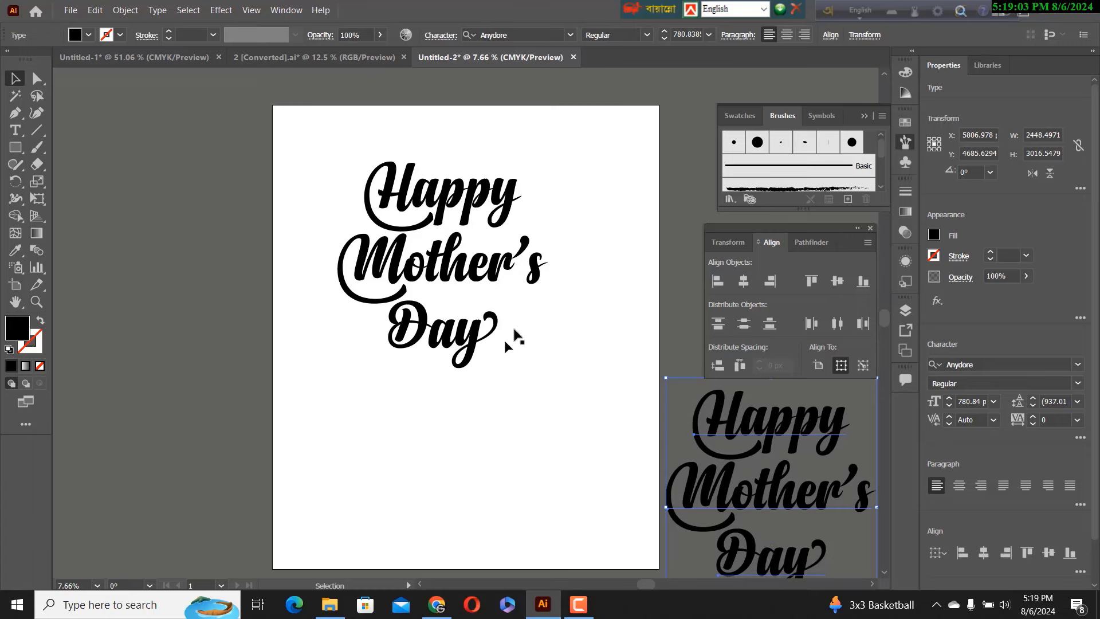
Group the three original lettering lines and center the group horizontally and vertically on the artboard.
{"action": "left_click", "coordinate": [365, 163]}
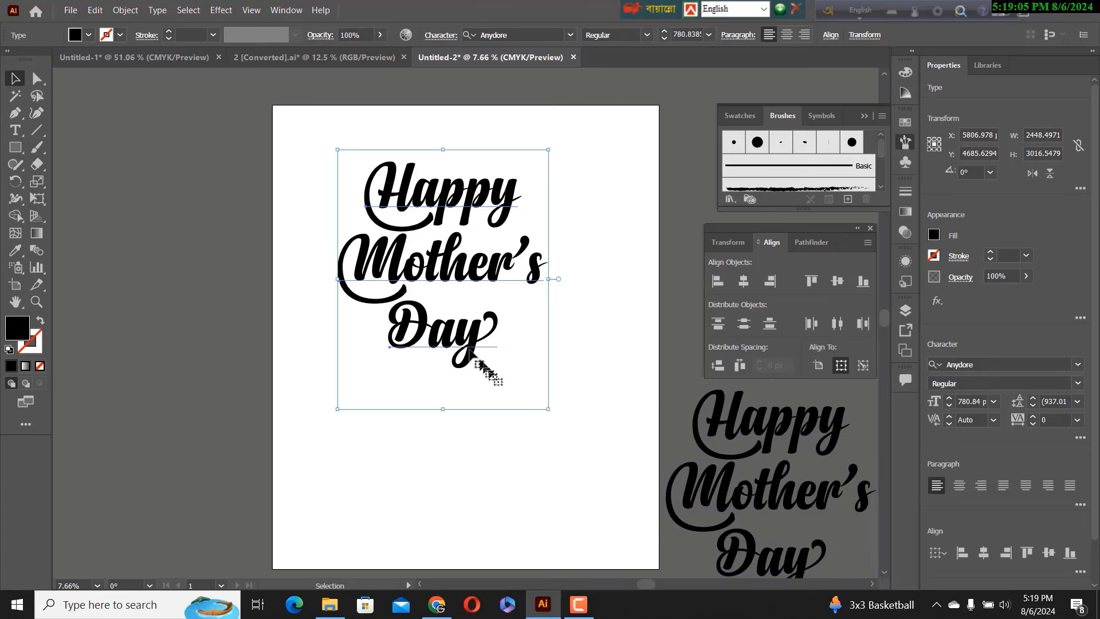
{"action": "right_click", "coordinate": [455, 329]}
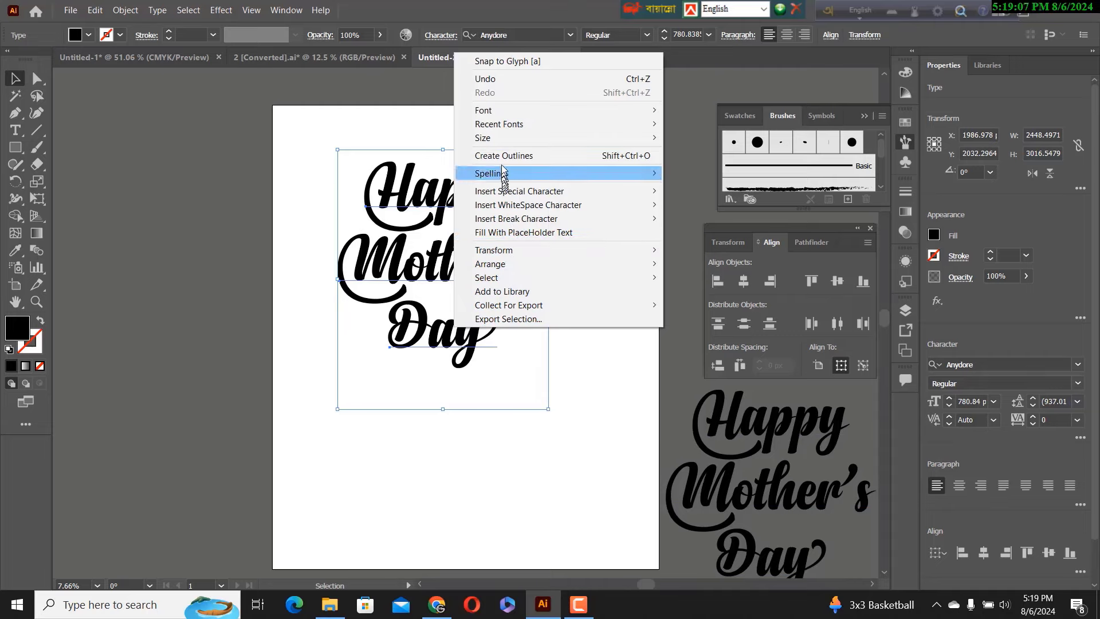
{"action": "left_click", "coordinate": [125, 10]}
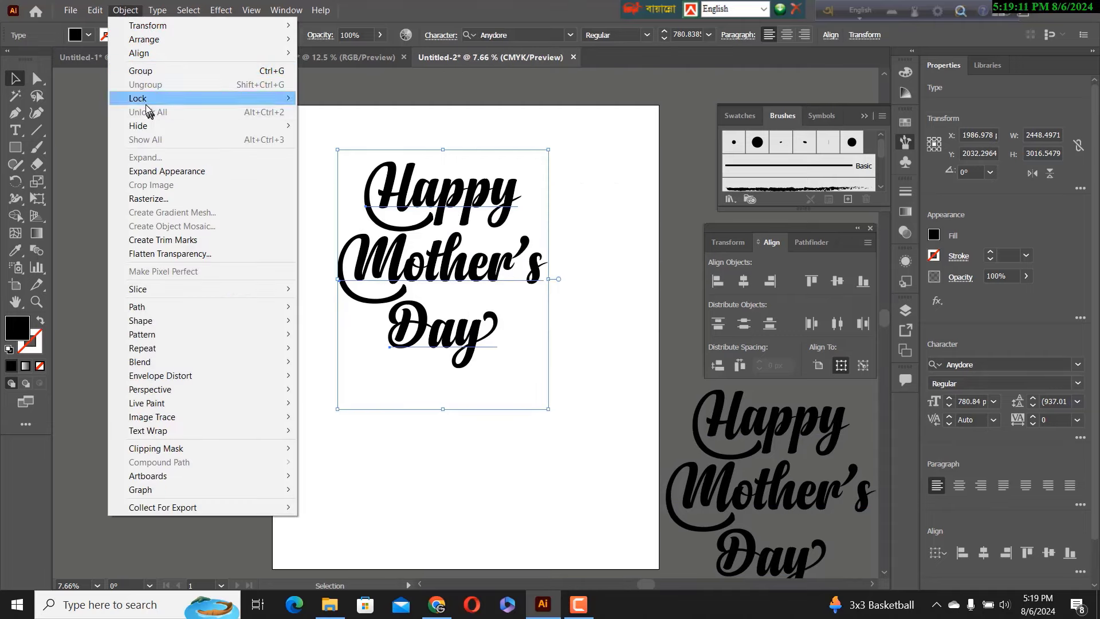
{"action": "left_click", "coordinate": [148, 70]}
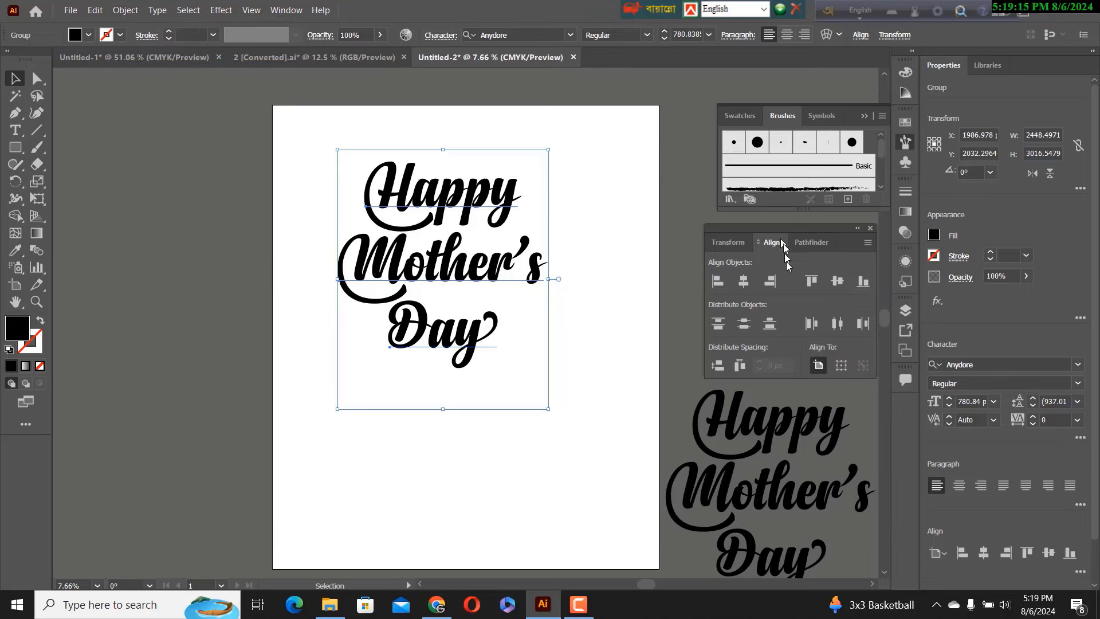
{"action": "left_click", "coordinate": [744, 282]}
{"action": "left_click", "coordinate": [837, 284]}
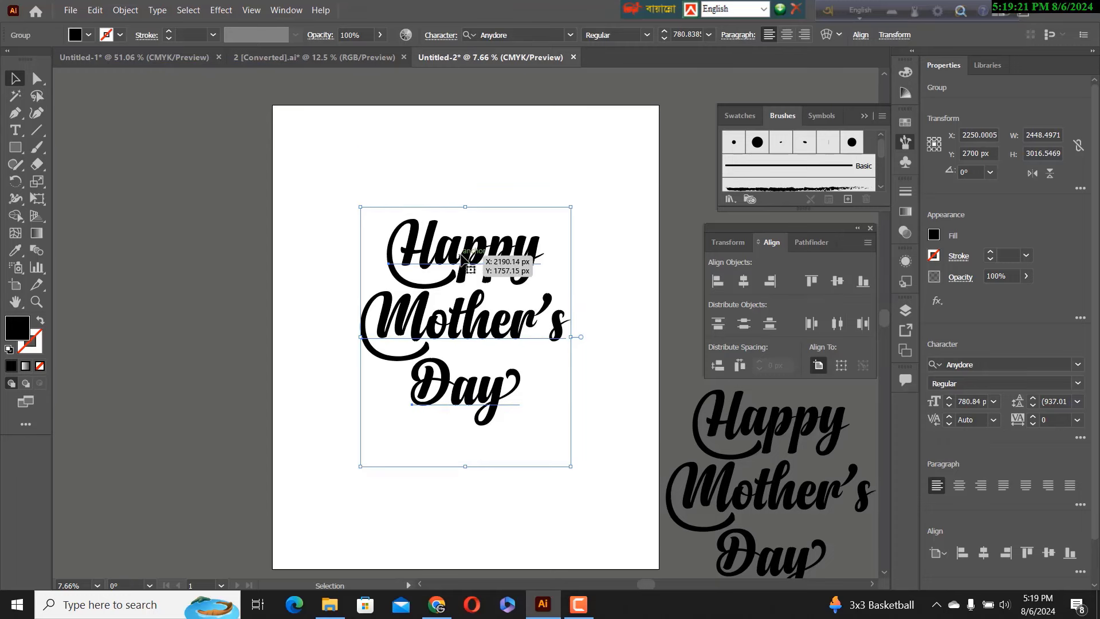
Ungroup the centered lettering on the artboard.
{"action": "right_click", "coordinate": [463, 258]}
{"action": "left_click", "coordinate": [501, 358]}
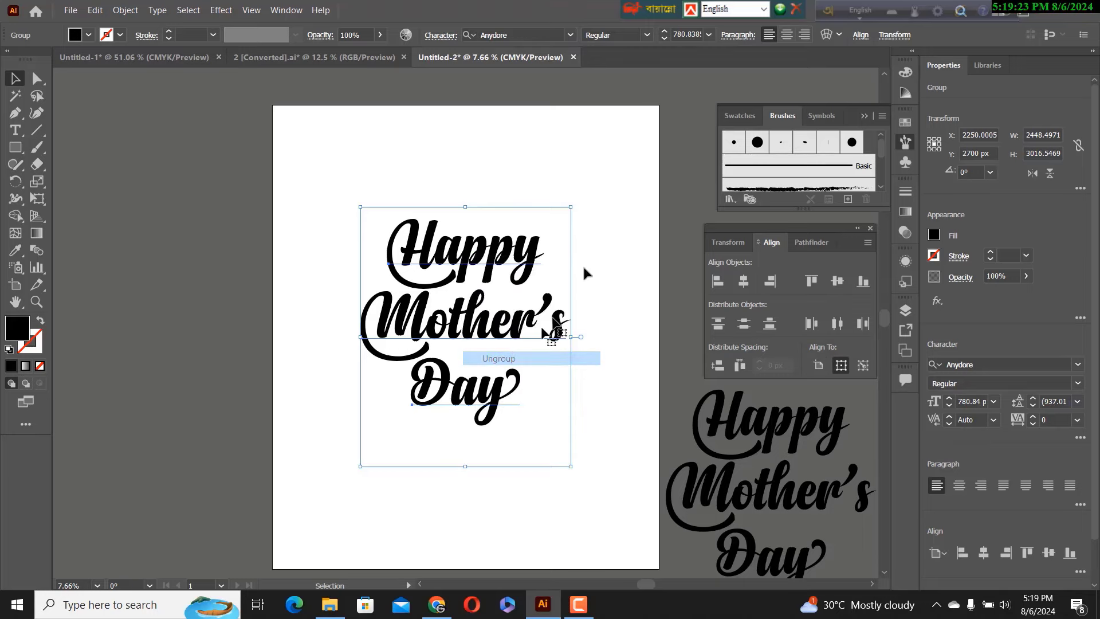
{"action": "left_click", "coordinate": [579, 267]}
Convert the "Happy", "Mother's" and "Day" text lines on the artboard to outlines.
{"action": "left_click", "coordinate": [512, 265]}
{"action": "right_click", "coordinate": [507, 252]}
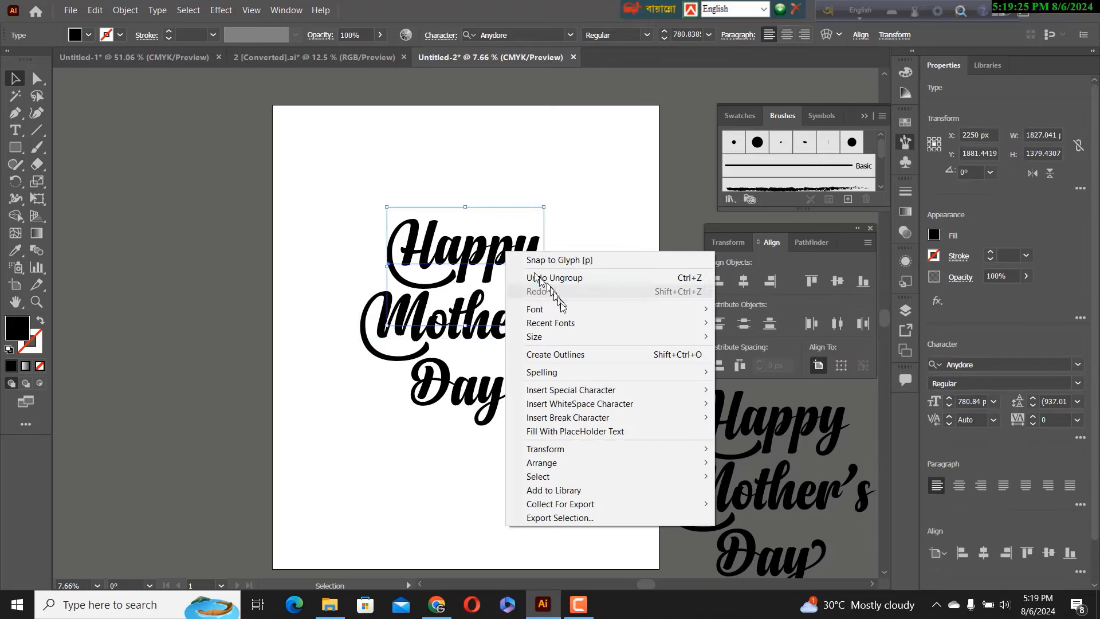
{"action": "left_click", "coordinate": [555, 354]}
{"action": "left_click", "coordinate": [480, 324]}
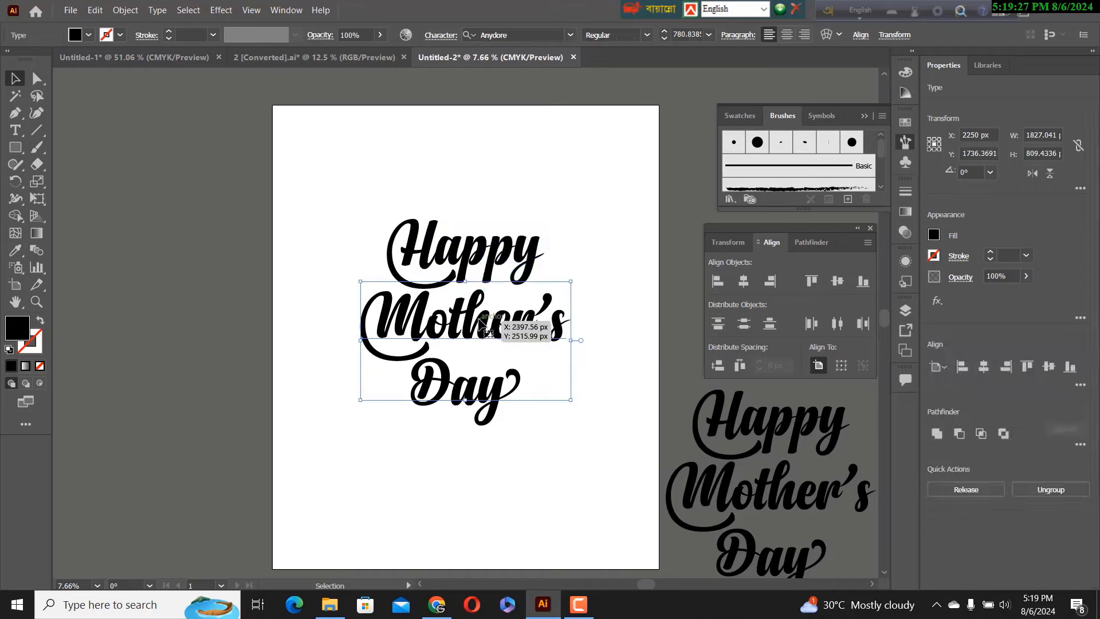
{"action": "right_click", "coordinate": [480, 324]}
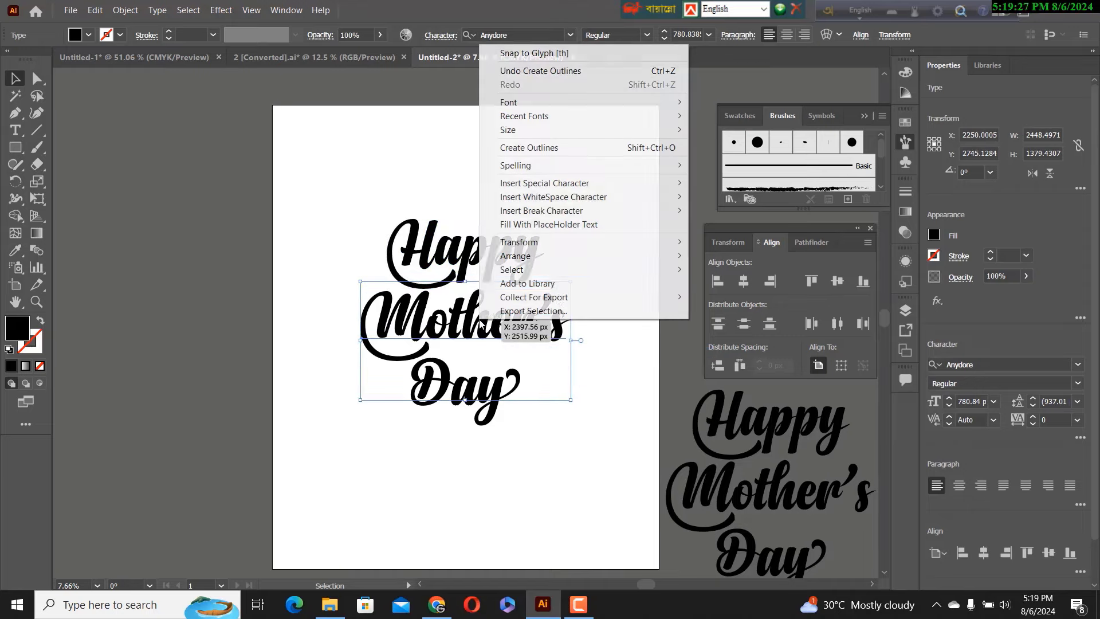
{"action": "left_click", "coordinate": [523, 148]}
{"action": "left_click", "coordinate": [486, 383]}
{"action": "right_click", "coordinate": [483, 385]}
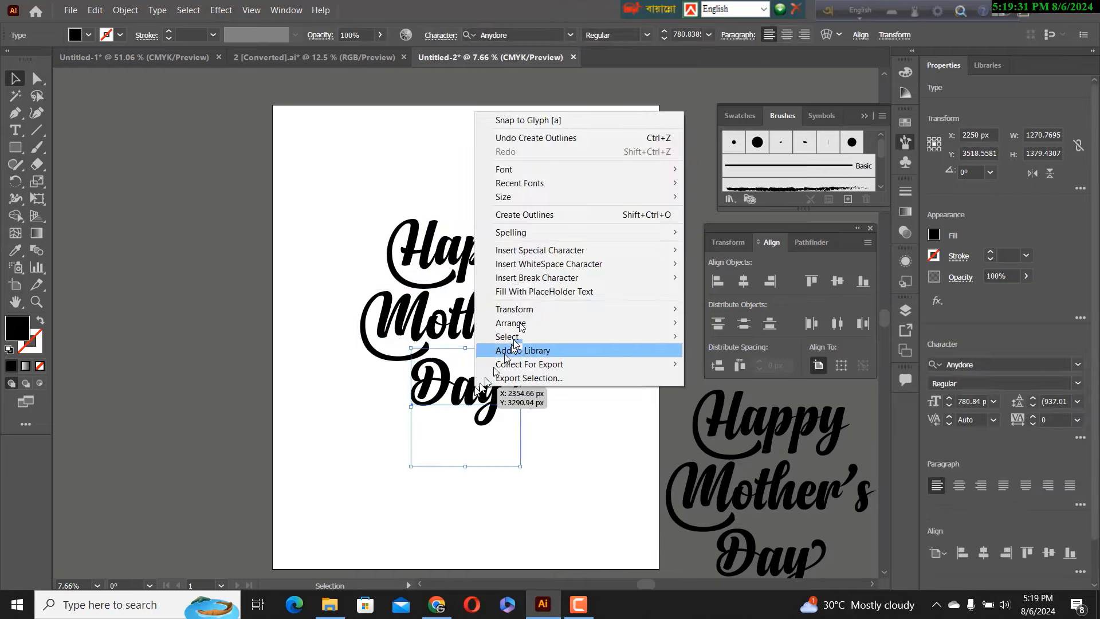
{"action": "left_click", "coordinate": [513, 215]}
{"action": "left_click", "coordinate": [395, 204]}
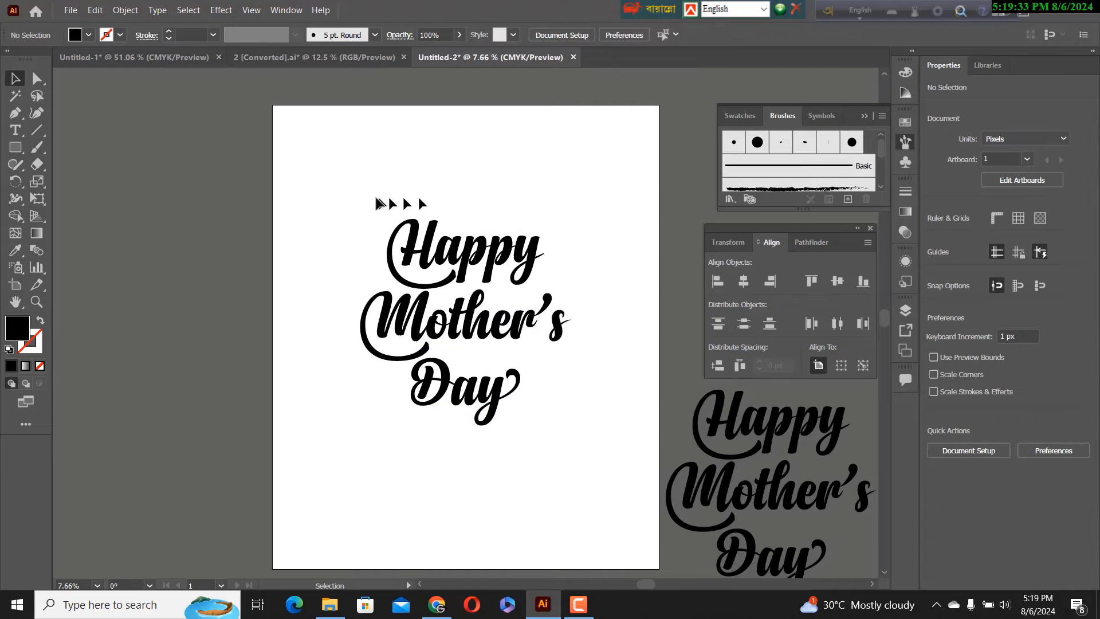
Expand the appearance of all three outlined lettering lines on the artboard and expand the objects.
{"action": "left_click_drag", "start_coordinate": [375, 204], "coordinate": [515, 416]}
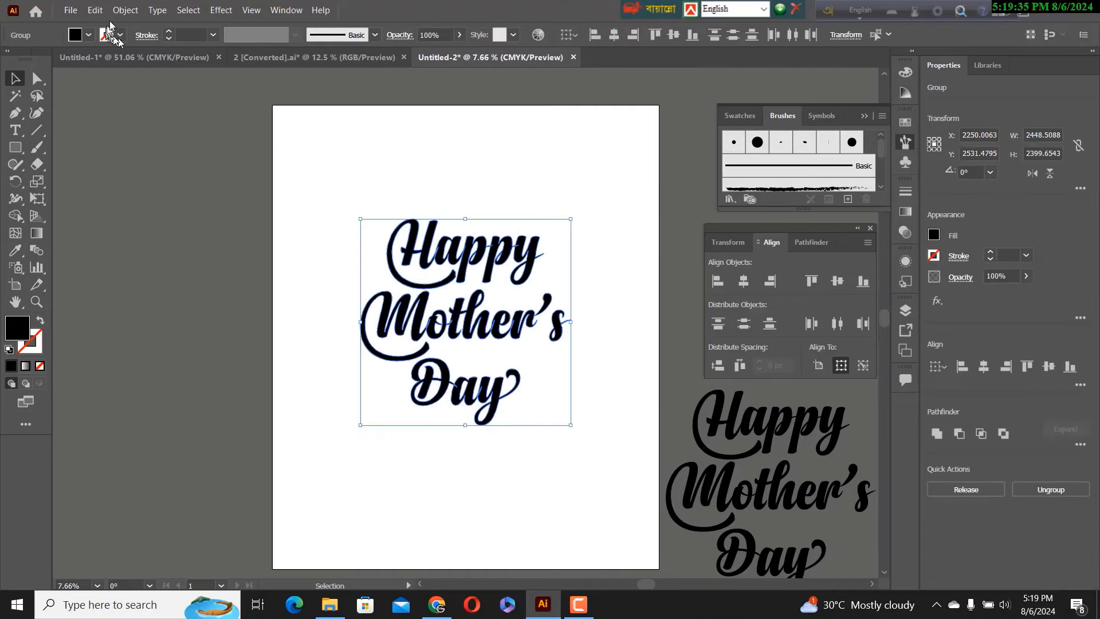
{"action": "left_click", "coordinate": [125, 10]}
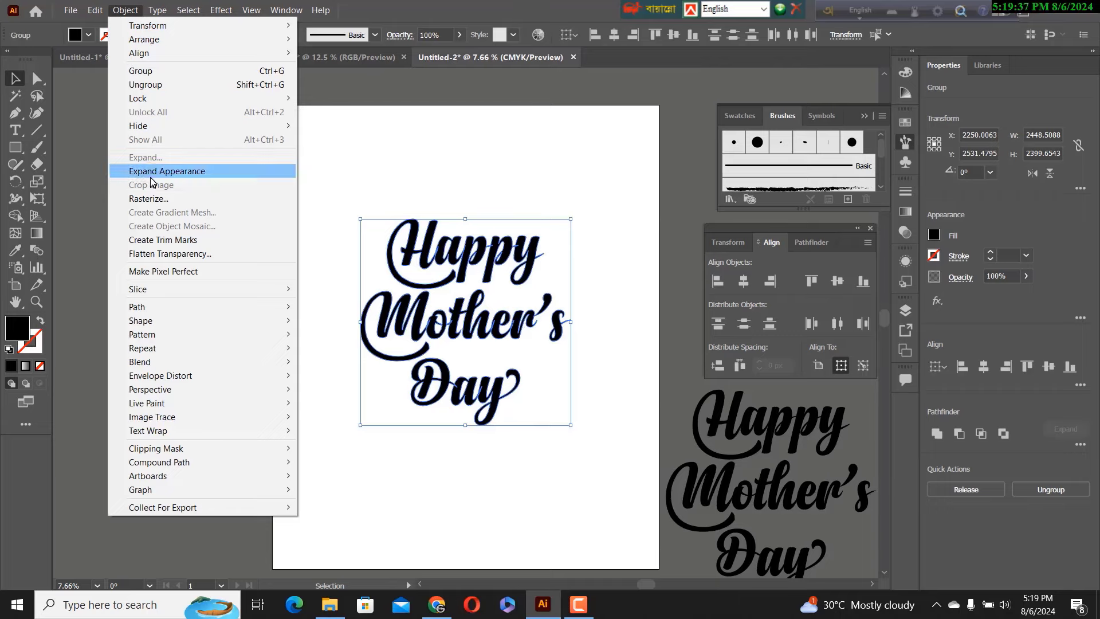
{"action": "left_click", "coordinate": [151, 177]}
{"action": "left_click", "coordinate": [125, 10]}
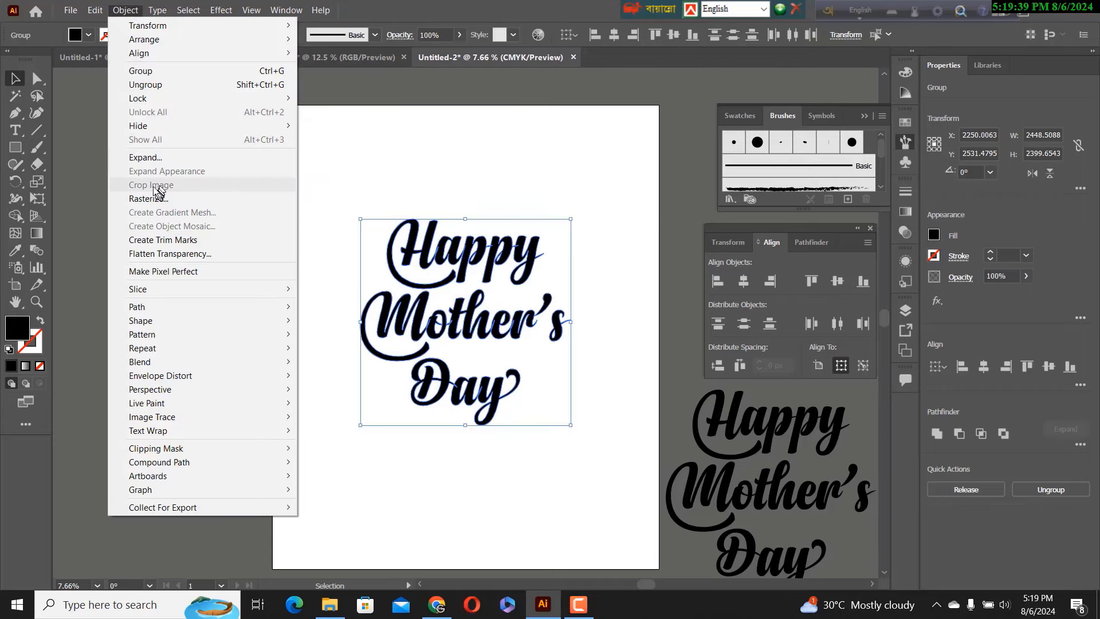
{"action": "left_click", "coordinate": [145, 156]}
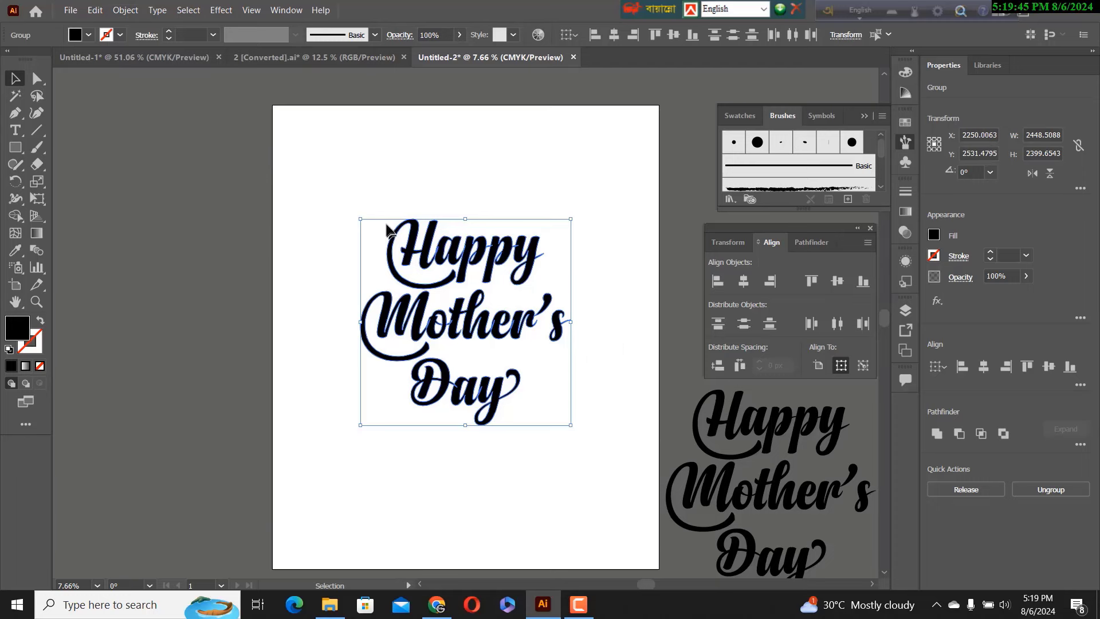
Offset the paths of the selected lettering by 50 px with miter joins.
{"action": "left_click", "coordinate": [126, 10]}
{"action": "mouse_move", "coordinate": [168, 309]}
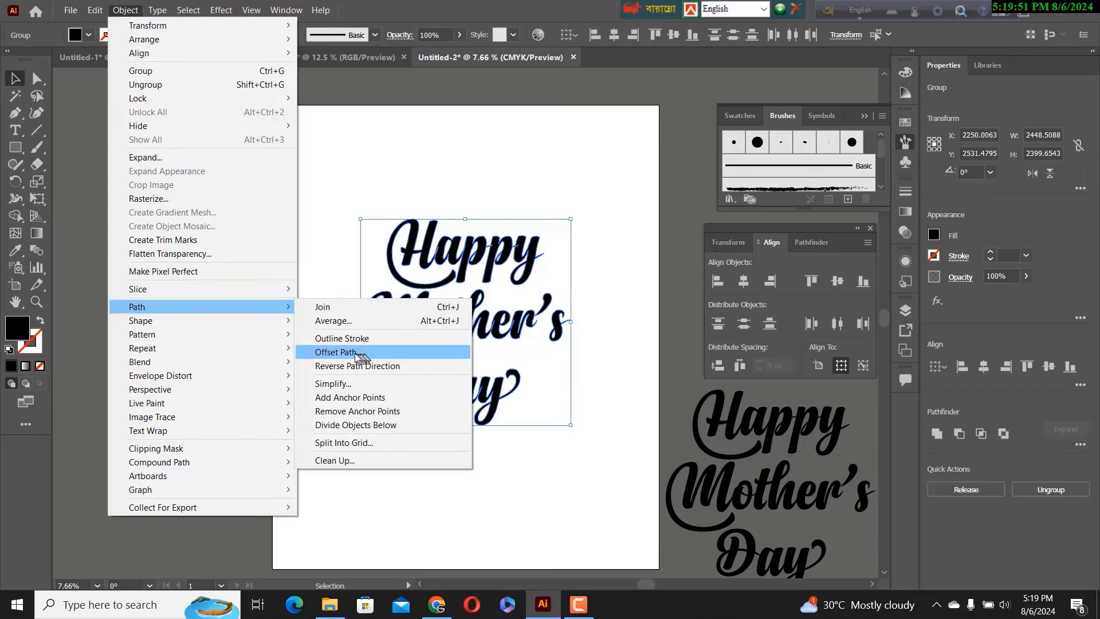
{"action": "left_click", "coordinate": [338, 352]}
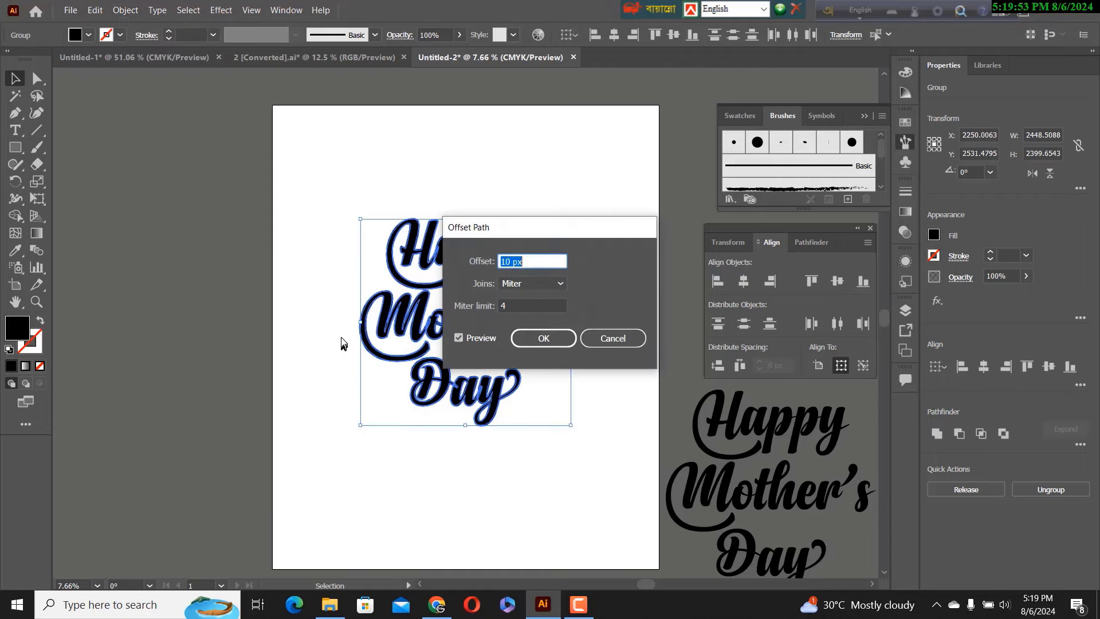
{"action": "left_click_drag", "start_coordinate": [504, 235], "coordinate": [630, 224]}
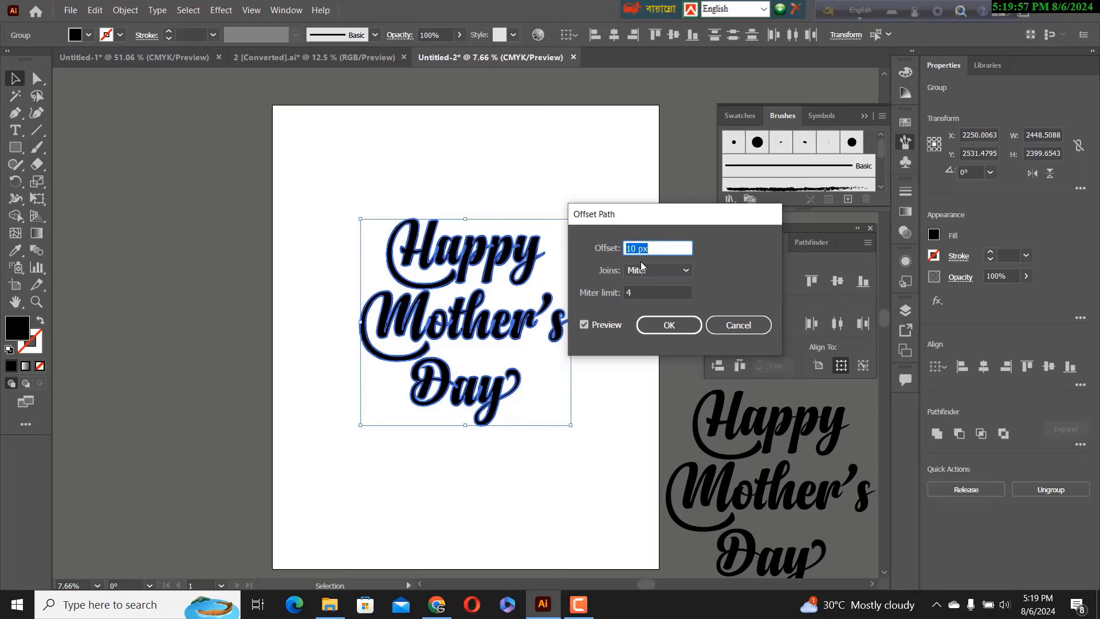
{"action": "key", "text": "Up"}
{"action": "key", "text": "Up"}
{"action": "key", "text": "Up"}
{"action": "key", "text": "Up"}
{"action": "key", "text": "Up"}
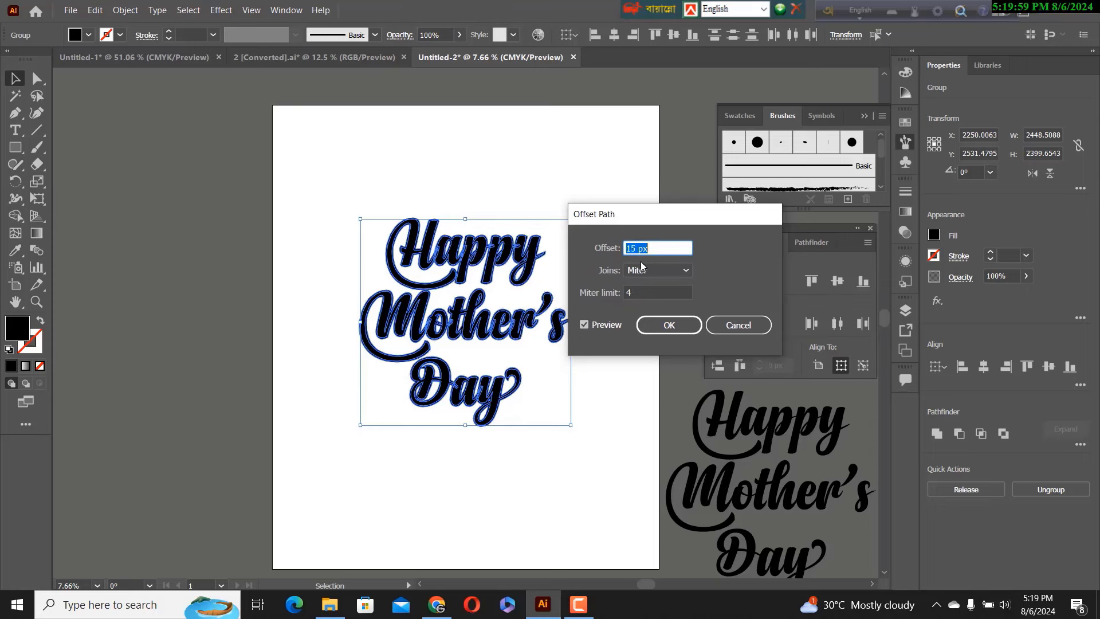
{"action": "key", "text": "Up"}
{"action": "key", "text": "Up"}
{"action": "key", "text": "Up"}
{"action": "key", "text": "Up"}
{"action": "key", "text": "Up"}
{"action": "key", "text": "Up"}
{"action": "key", "text": "Up"}
{"action": "key", "text": "Up"}
{"action": "key", "text": "Up"}
{"action": "key", "text": "Up"}
{"action": "key", "text": "Up"}
{"action": "key", "text": "Up"}
{"action": "key", "text": "Up"}
{"action": "key", "text": "Up"}
{"action": "key", "text": "Up"}
{"action": "key", "text": "Up"}
{"action": "key", "text": "Up"}
{"action": "key", "text": "Up"}
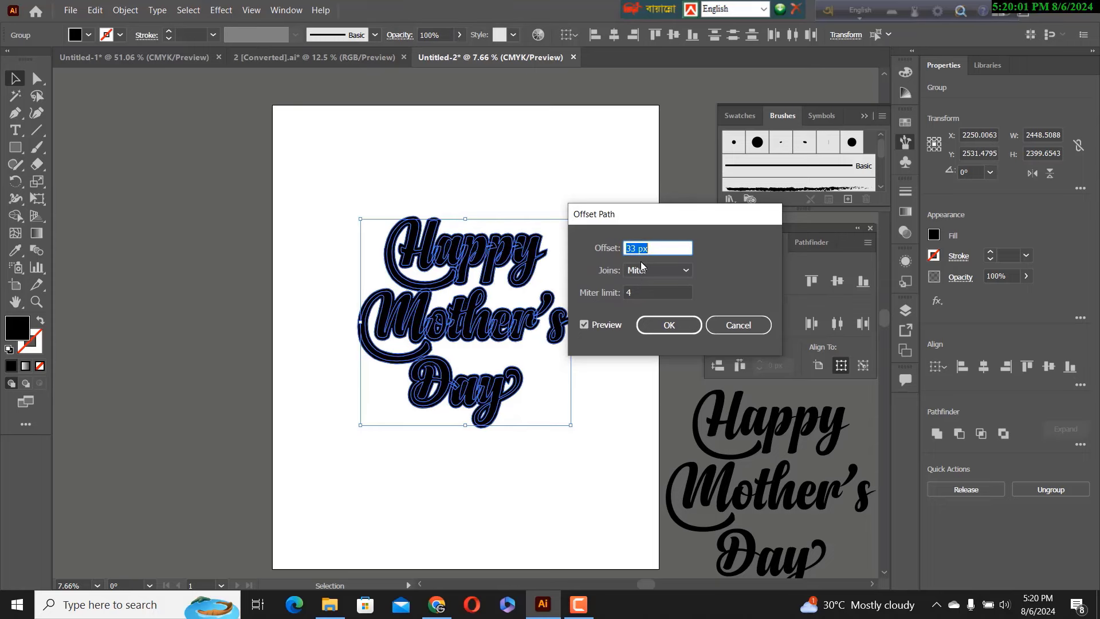
{"action": "key", "text": "Up"}
{"action": "key", "text": "Up"}
{"action": "key", "text": "Up"}
{"action": "key", "text": "Up"}
{"action": "key", "text": "Up"}
{"action": "key", "text": "Up"}
{"action": "key", "text": "Up"}
{"action": "key", "text": "Up"}
{"action": "key", "text": "Up"}
{"action": "key", "text": "Up"}
{"action": "key", "text": "Up"}
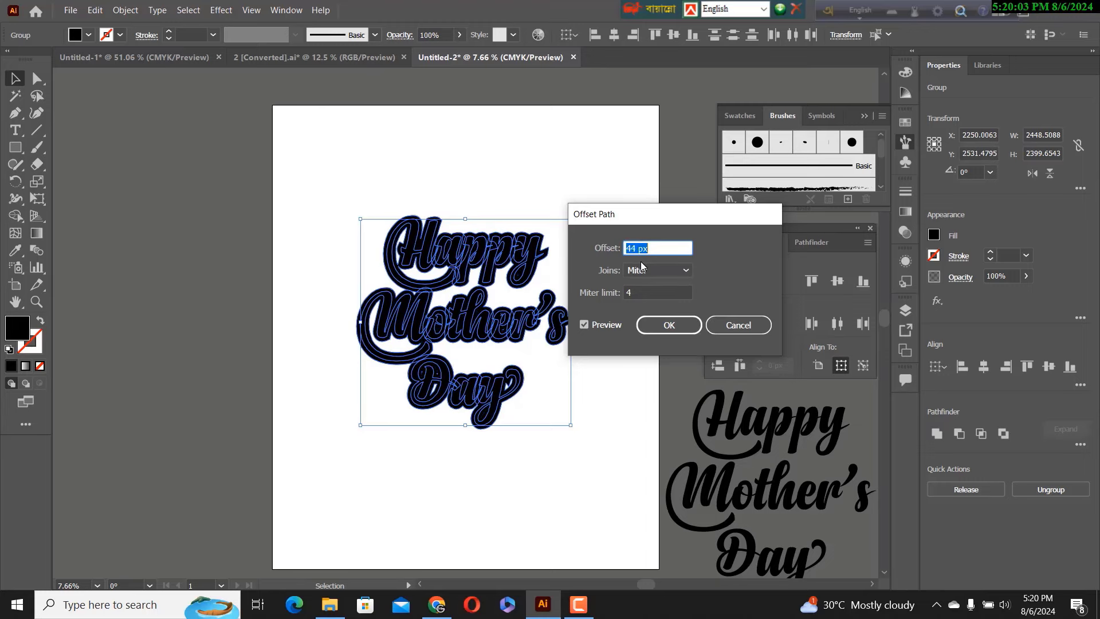
{"action": "key", "text": "Up"}
{"action": "key", "text": "Up"}
{"action": "key", "text": "Up"}
{"action": "key", "text": "Up"}
{"action": "key", "text": "Up"}
{"action": "key", "text": "Up"}
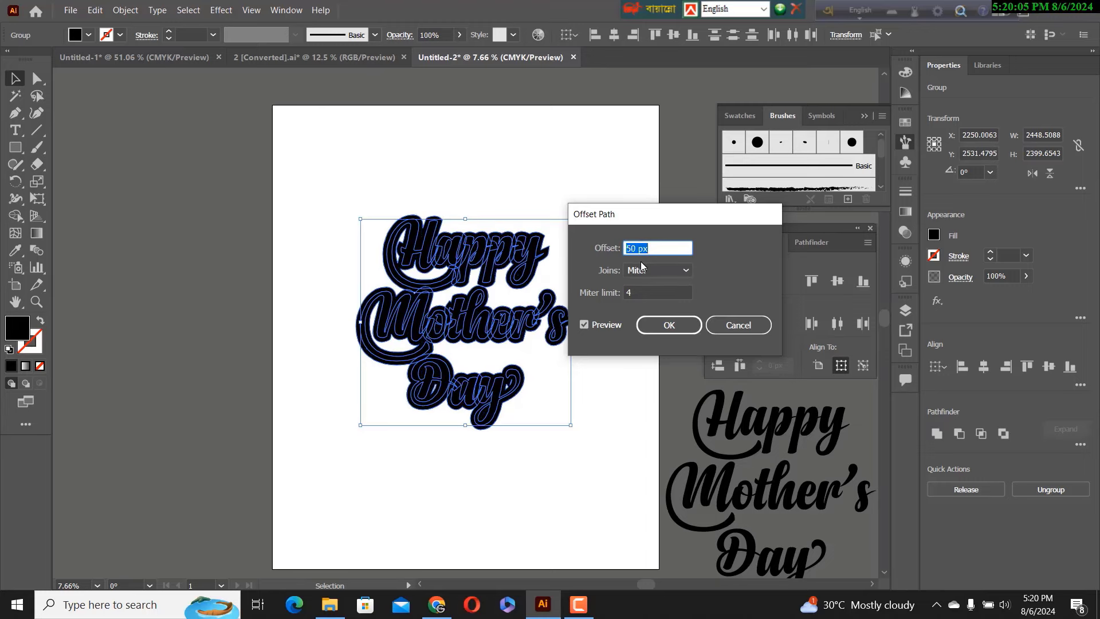
{"action": "left_click", "coordinate": [665, 328]}
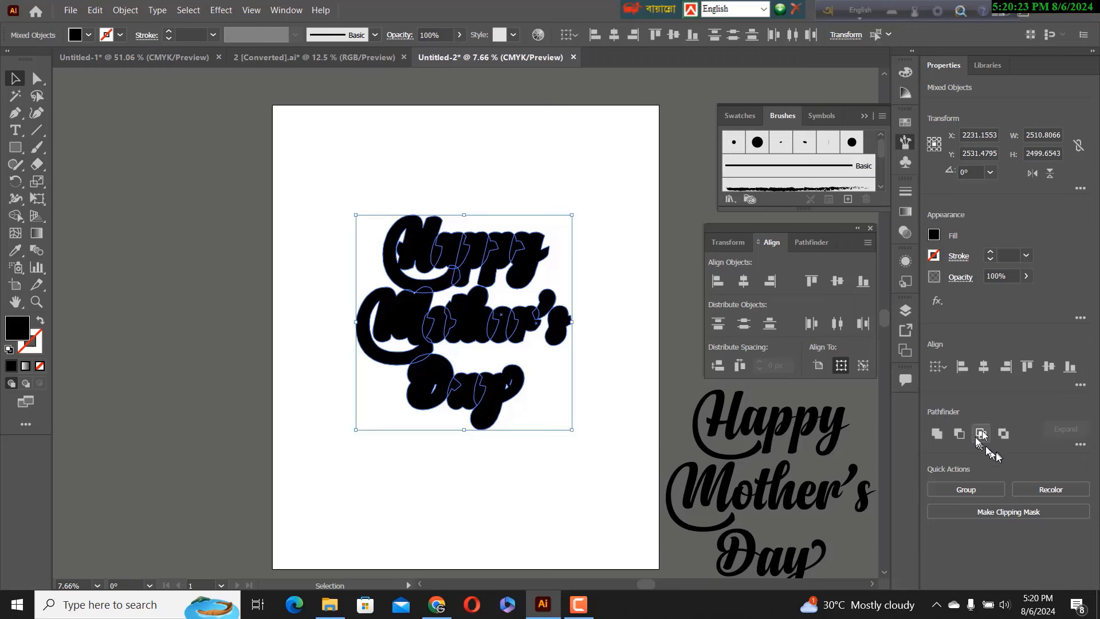
Unite the offset outlines into a single shape and cut it out from around the lettering.
{"action": "left_click", "coordinate": [937, 433]}
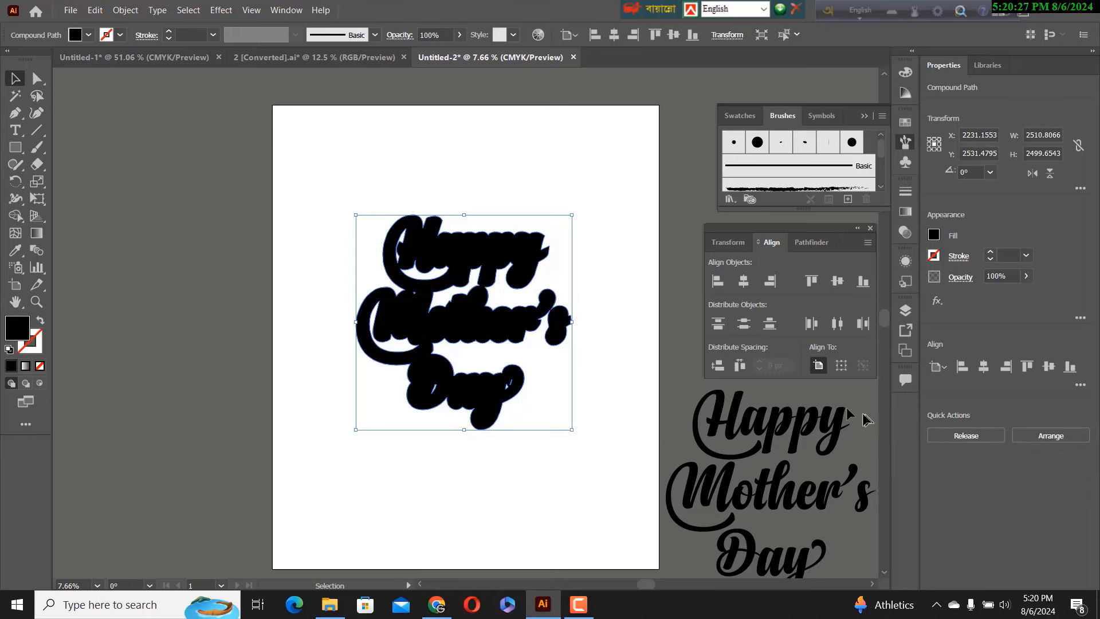
{"action": "left_click", "coordinate": [792, 393]}
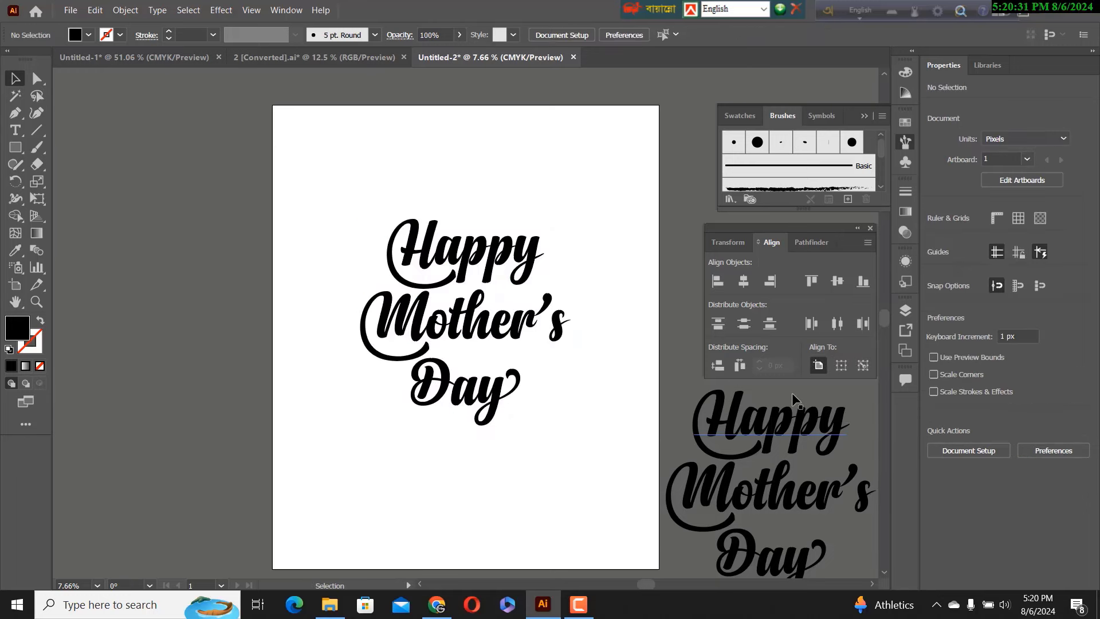
Combine the three original lettering lines into one compound path and paste the united offset shape behind it.
{"action": "left_click", "coordinate": [424, 263]}
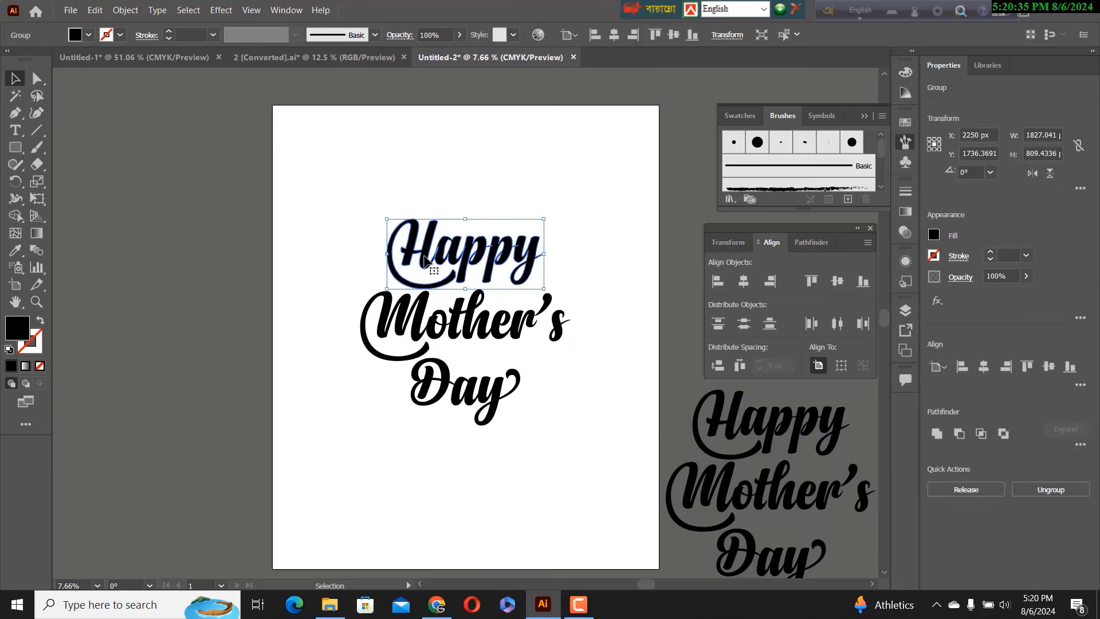
{"action": "left_click", "coordinate": [375, 206]}
{"action": "left_click_drag", "start_coordinate": [381, 203], "coordinate": [476, 408]}
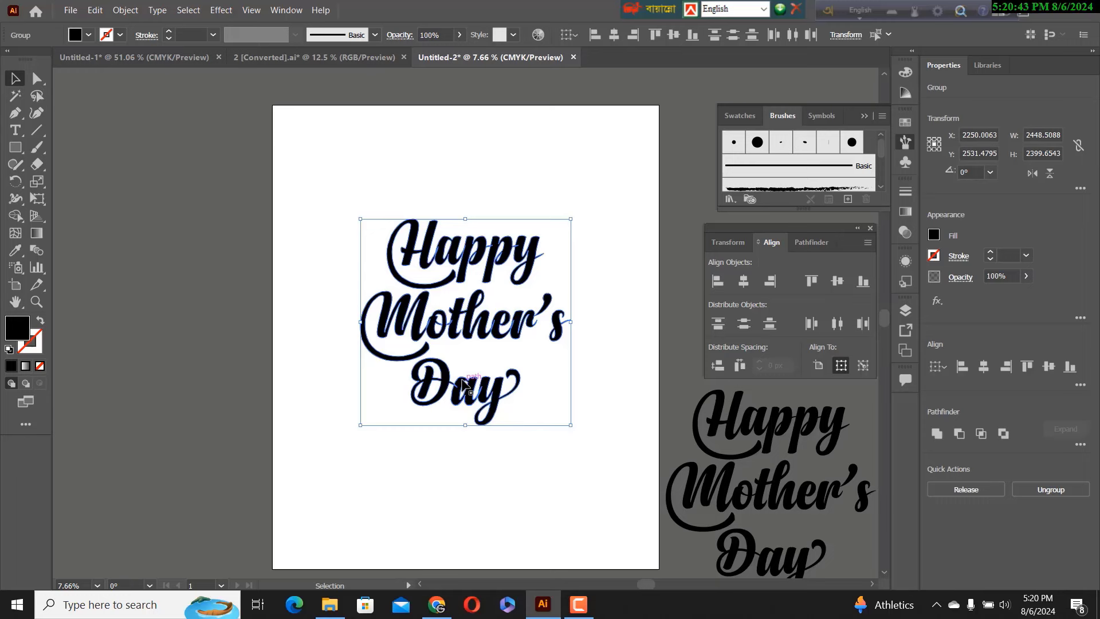
{"action": "key", "text": "a"}
{"action": "key", "text": "v"}
{"action": "key", "text": "ctrl+8"}
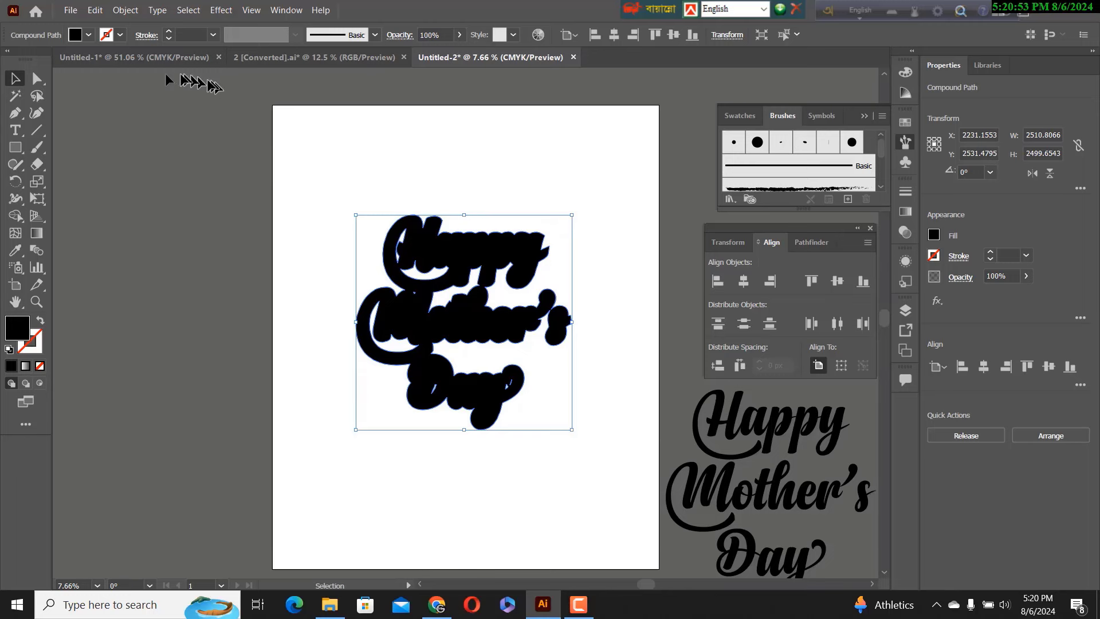
Fill the offset shape behind the lettering with orange-red and lower its opacity to a pale tint.
{"action": "left_click", "coordinate": [89, 35]}
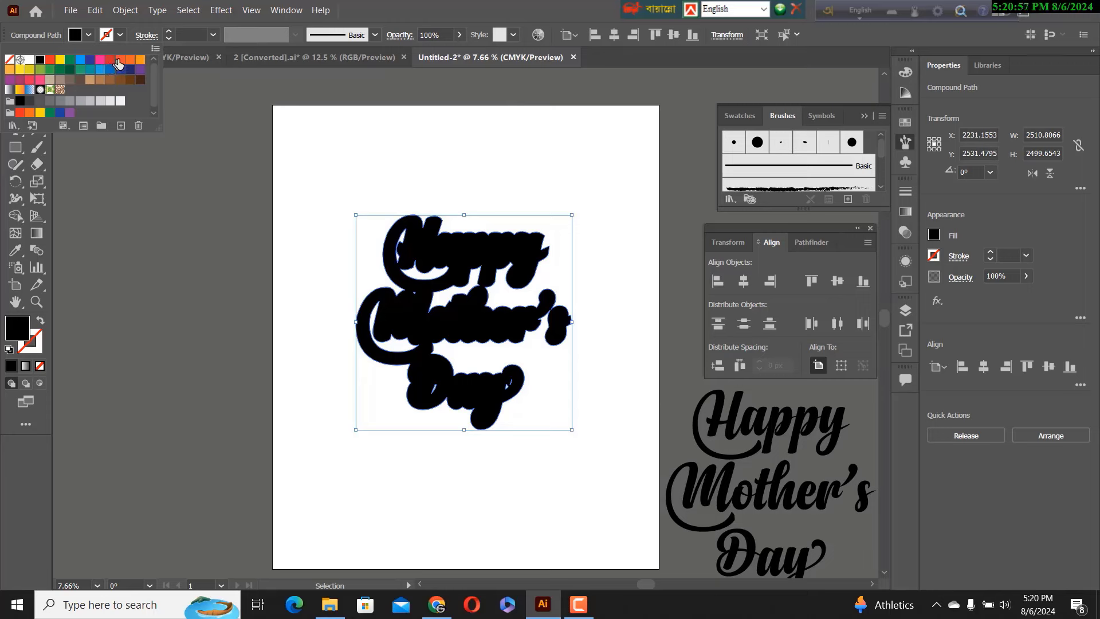
{"action": "left_click", "coordinate": [120, 60]}
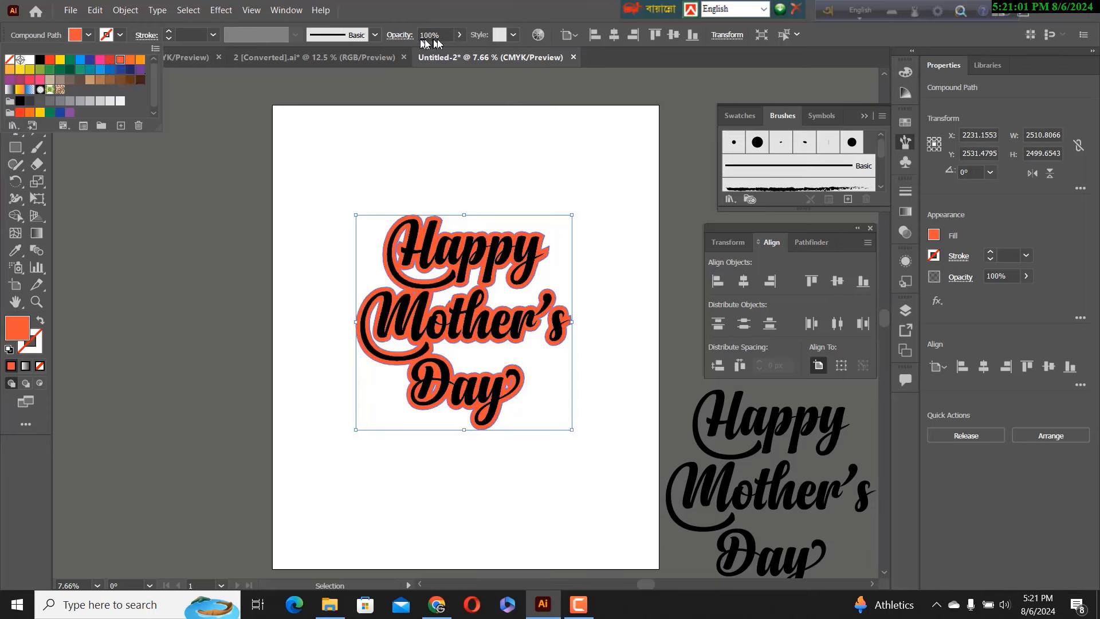
{"action": "left_click", "coordinate": [459, 36]}
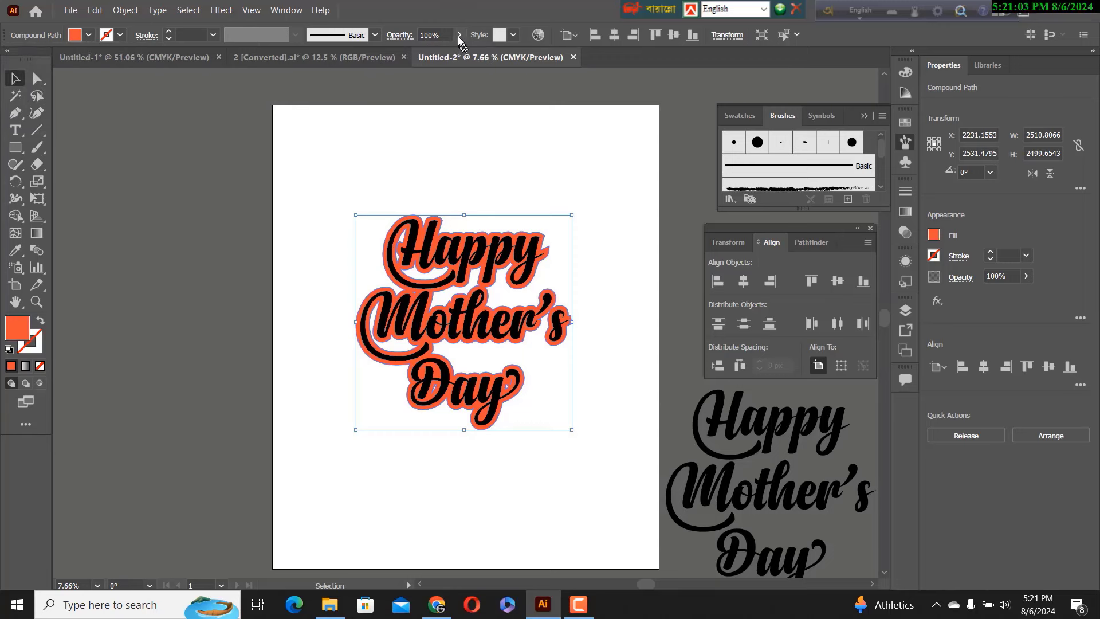
{"action": "left_click", "coordinate": [460, 35]}
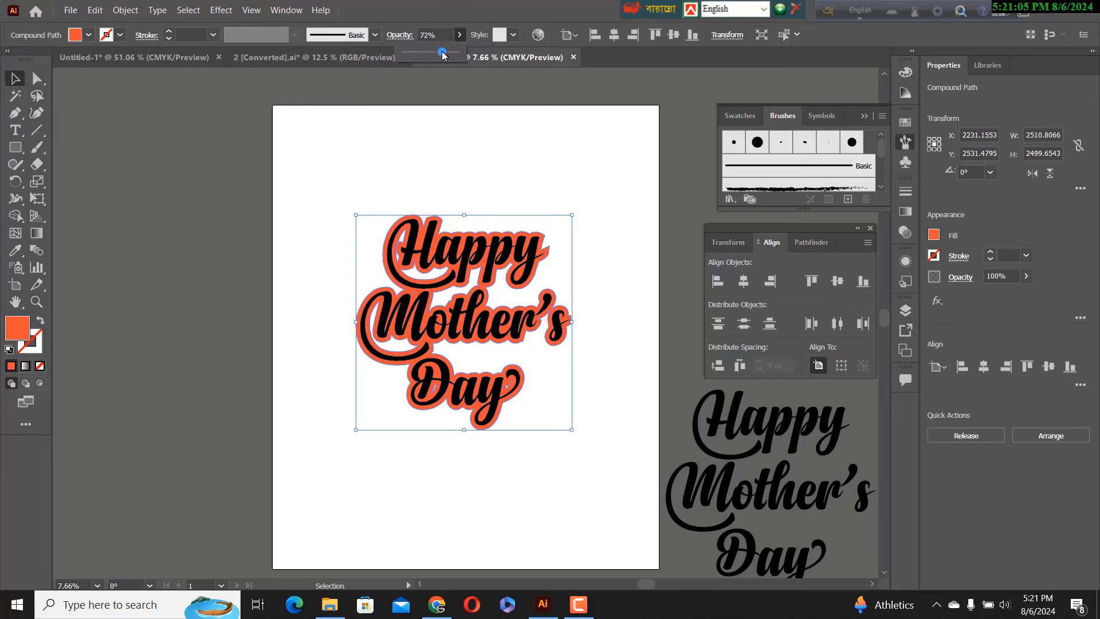
{"action": "left_click_drag", "start_coordinate": [440, 53], "coordinate": [437, 55]}
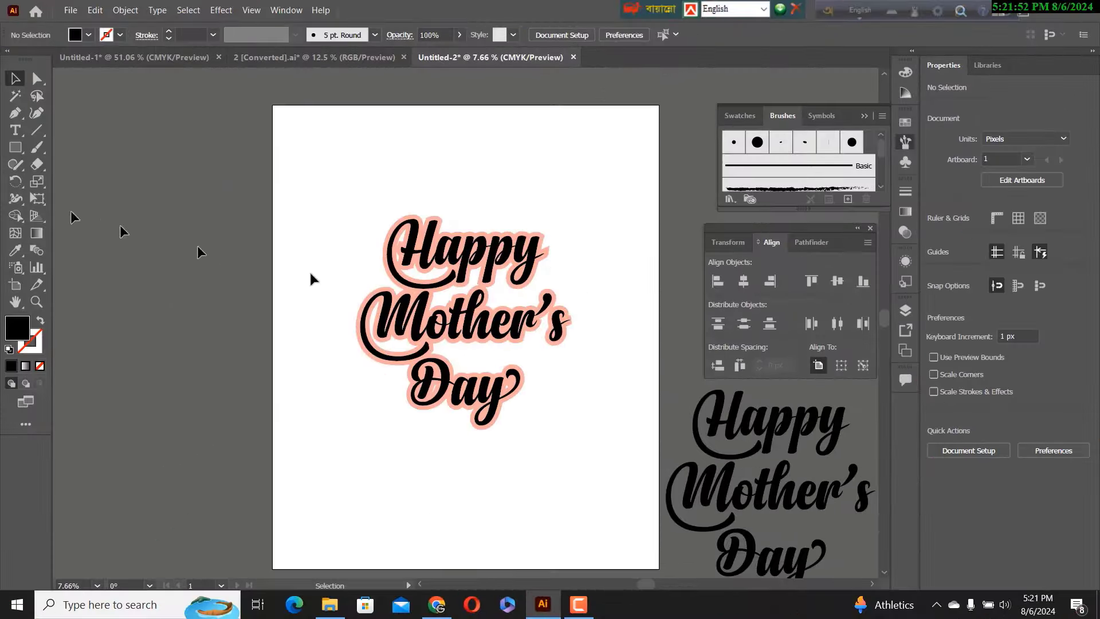
Draw a long, thin black ellipse about 2636 px wide and 43 px high below the lettering.
{"action": "left_click", "coordinate": [23, 150]}
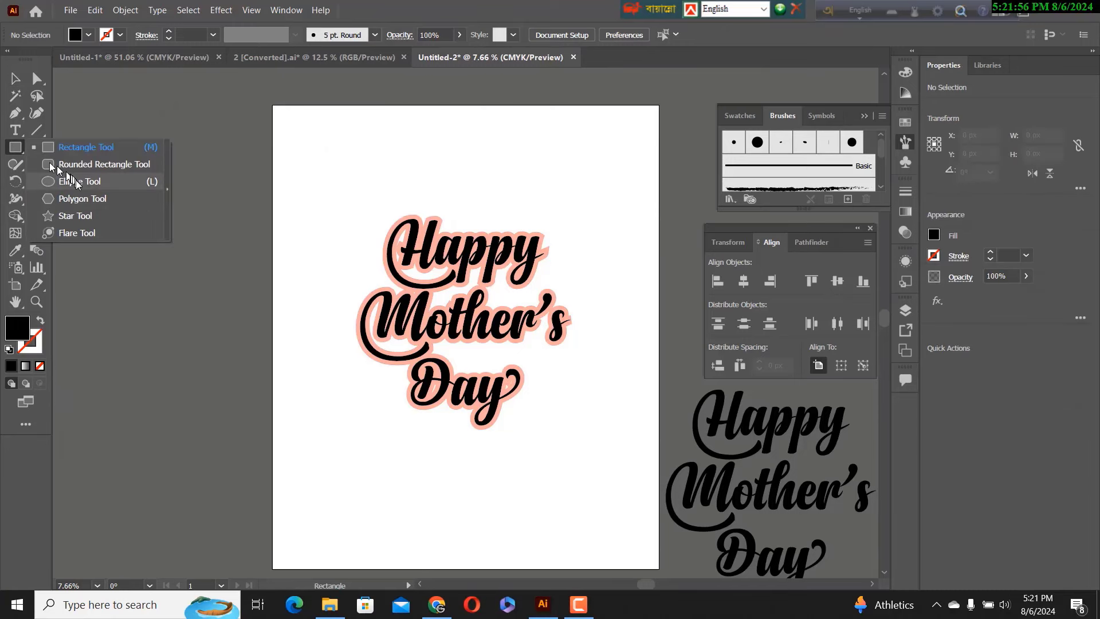
{"action": "left_click", "coordinate": [76, 182]}
{"action": "left_click_drag", "start_coordinate": [328, 457], "coordinate": [560, 463]}
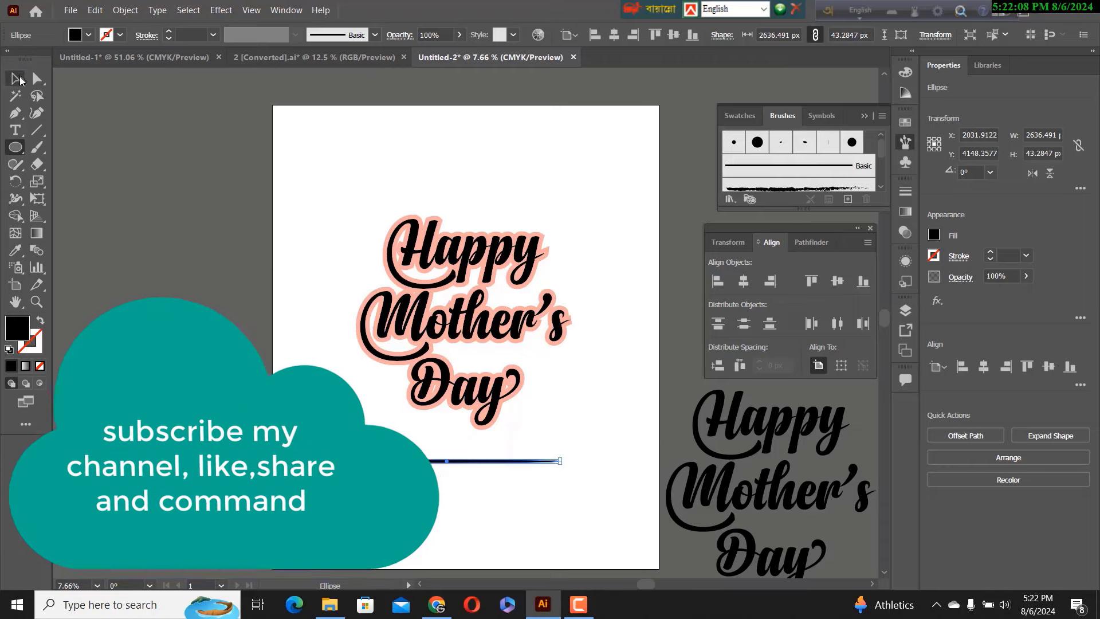
Create an art brush from the thin ellipse, keeping the name Art Brush 1 and stretching to fit the stroke length.
{"action": "left_click", "coordinate": [15, 79]}
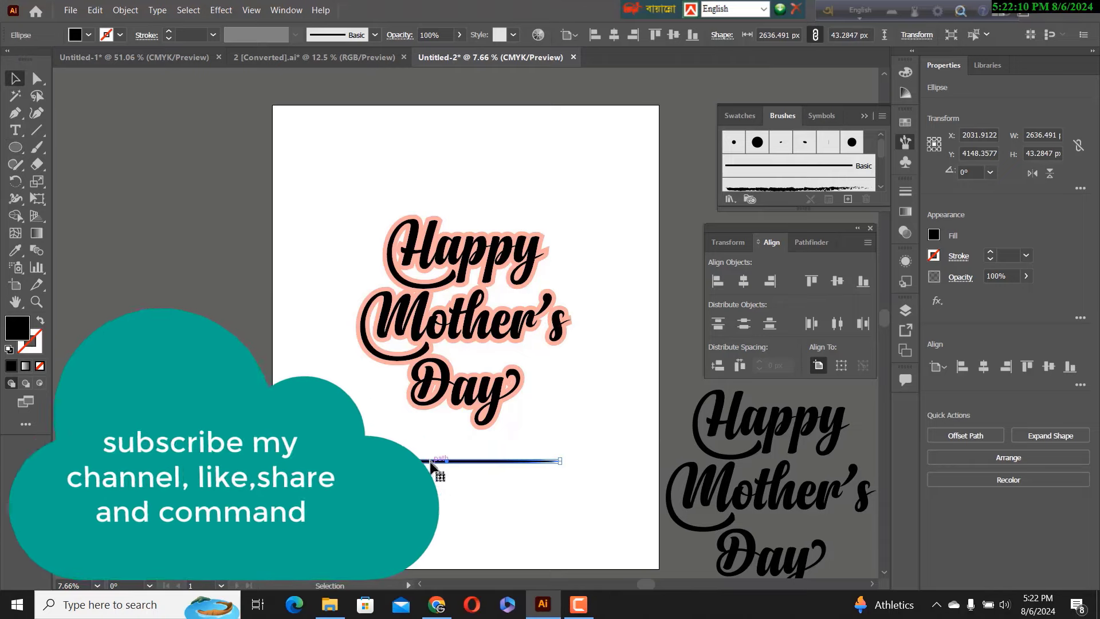
{"action": "mouse_move", "coordinate": [431, 462]}
{"action": "left_mouse_down"}
{"action": "mouse_move", "coordinate": [724, 183]}
{"action": "mouse_move", "coordinate": [760, 172]}
{"action": "left_mouse_up"}
{"action": "left_click", "coordinate": [517, 339]}
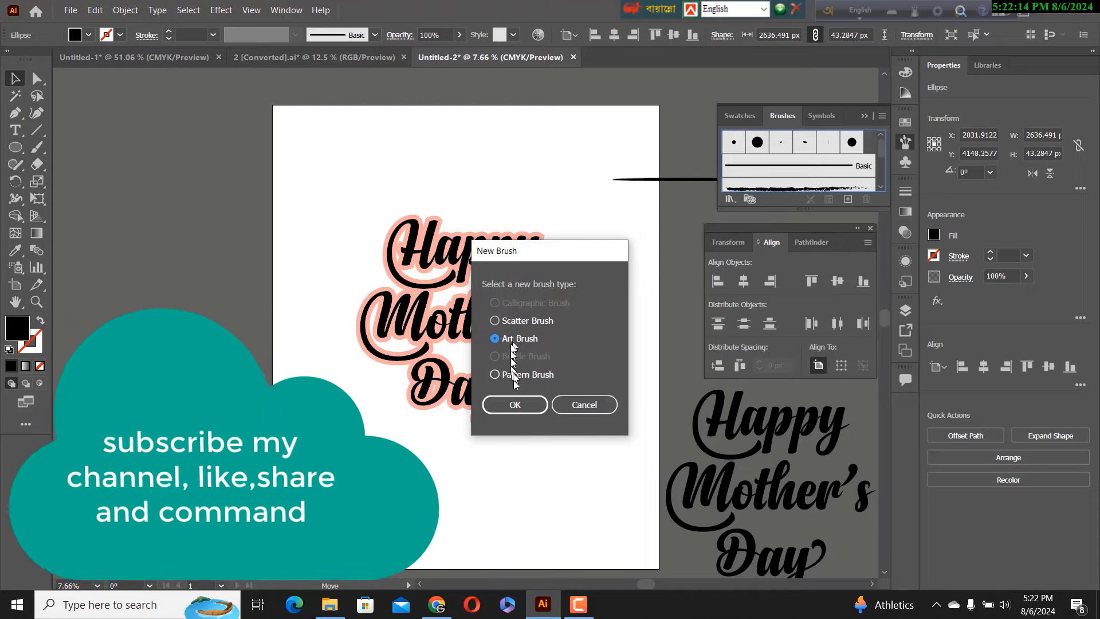
{"action": "left_click", "coordinate": [506, 404]}
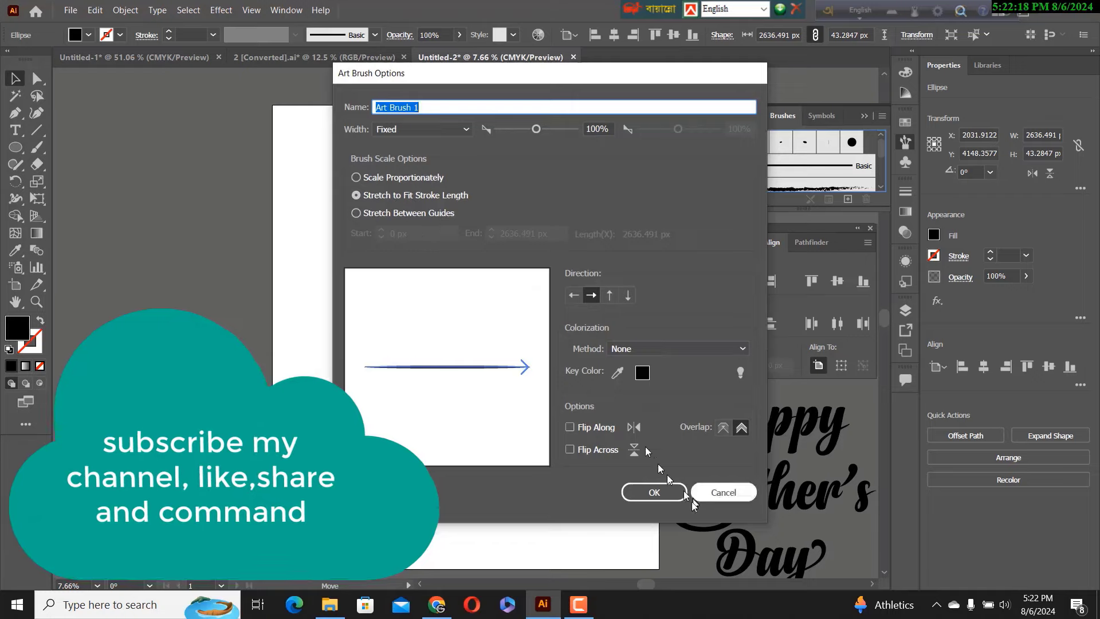
{"action": "left_click", "coordinate": [654, 493]}
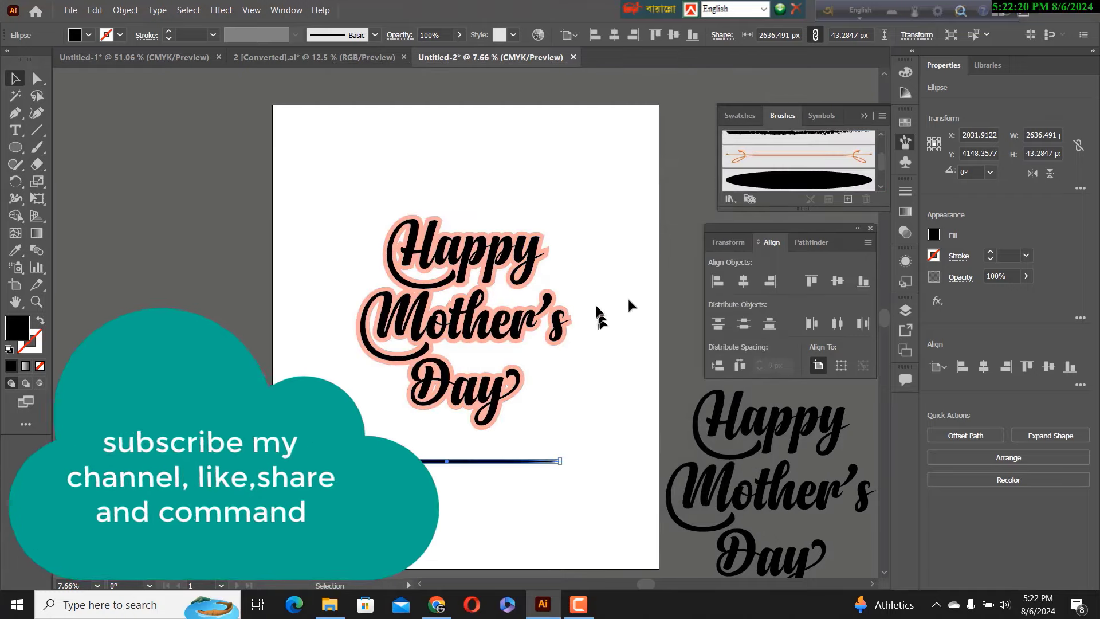
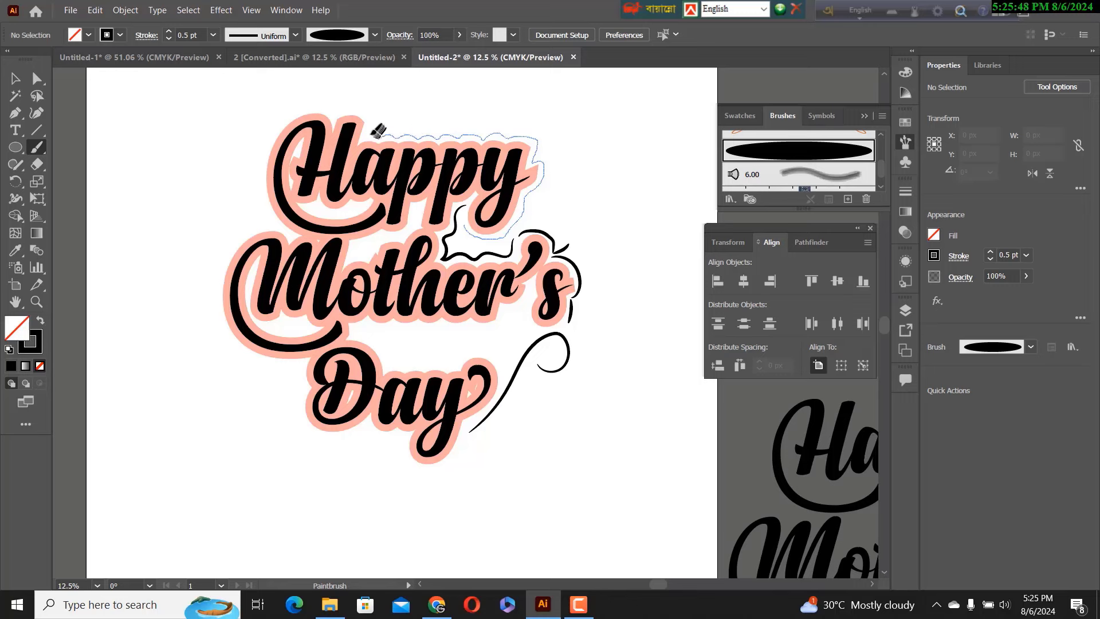
Paint thin wavy contour strokes with the art brush around "Happy", beneath "Mother's" and along the top of "Day".
{"action": "left_click_drag", "start_coordinate": [367, 137], "coordinate": [366, 114]}
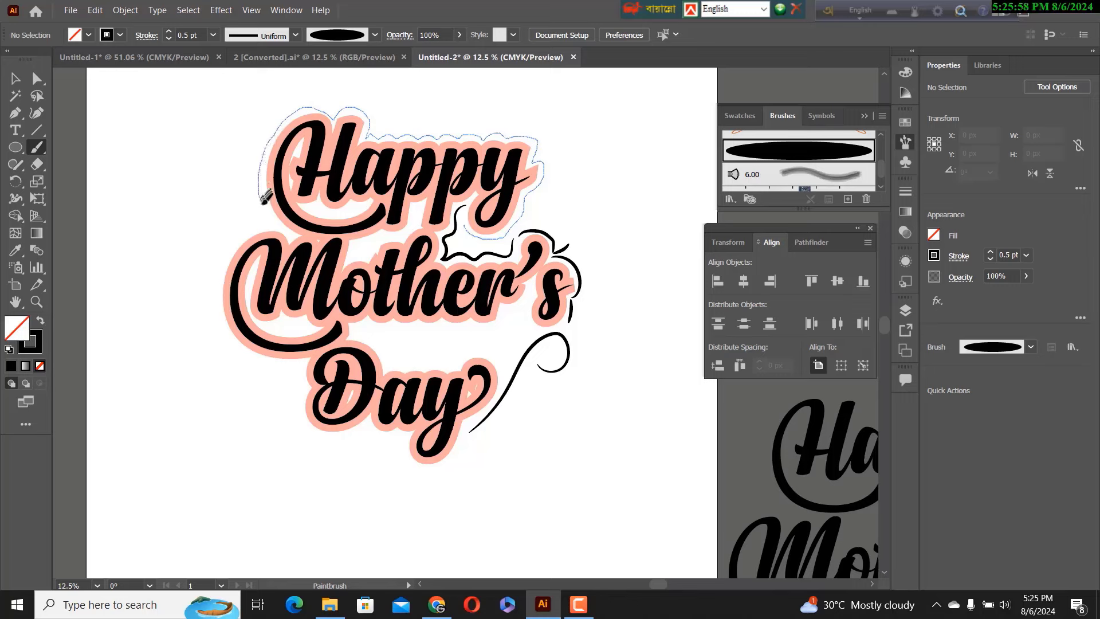
{"action": "left_click_drag", "start_coordinate": [281, 219], "coordinate": [279, 224]}
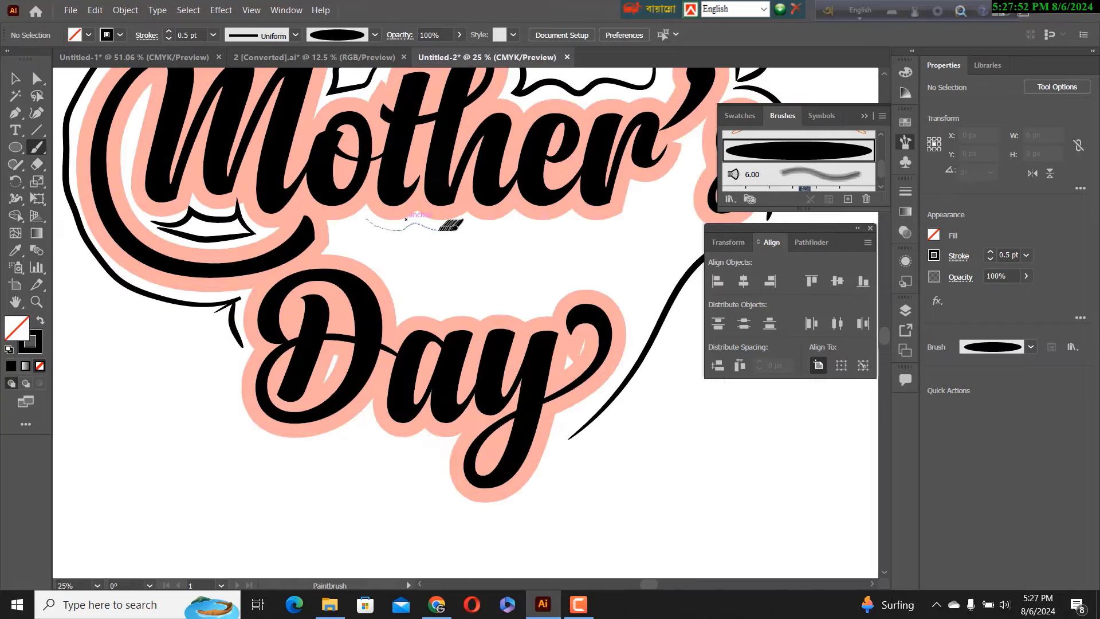
{"action": "left_click_drag", "start_coordinate": [469, 226], "coordinate": [620, 221]}
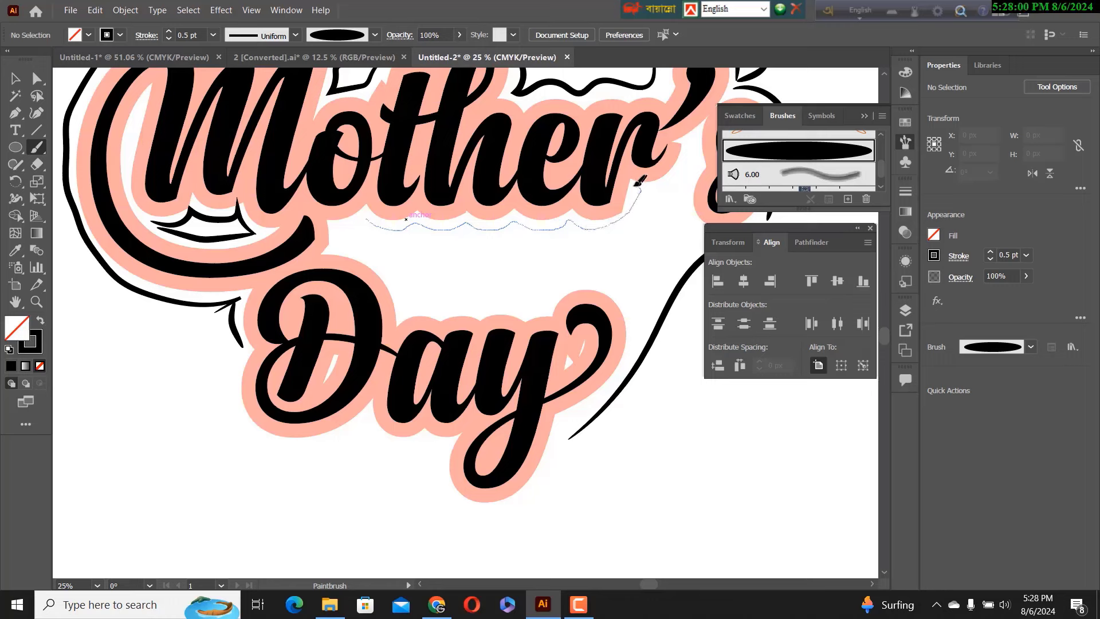
{"action": "left_click_drag", "start_coordinate": [637, 183], "coordinate": [639, 188]}
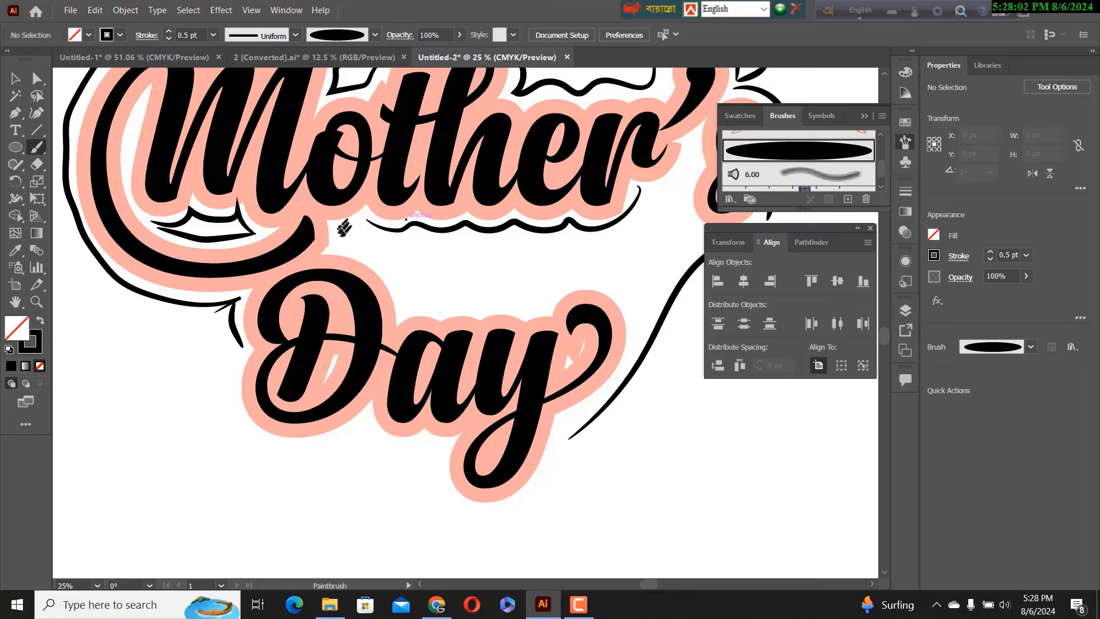
{"action": "mouse_move", "coordinate": [342, 245]}
{"action": "left_mouse_down"}
{"action": "mouse_move", "coordinate": [390, 265]}
{"action": "mouse_move", "coordinate": [406, 306]}
{"action": "left_mouse_up"}
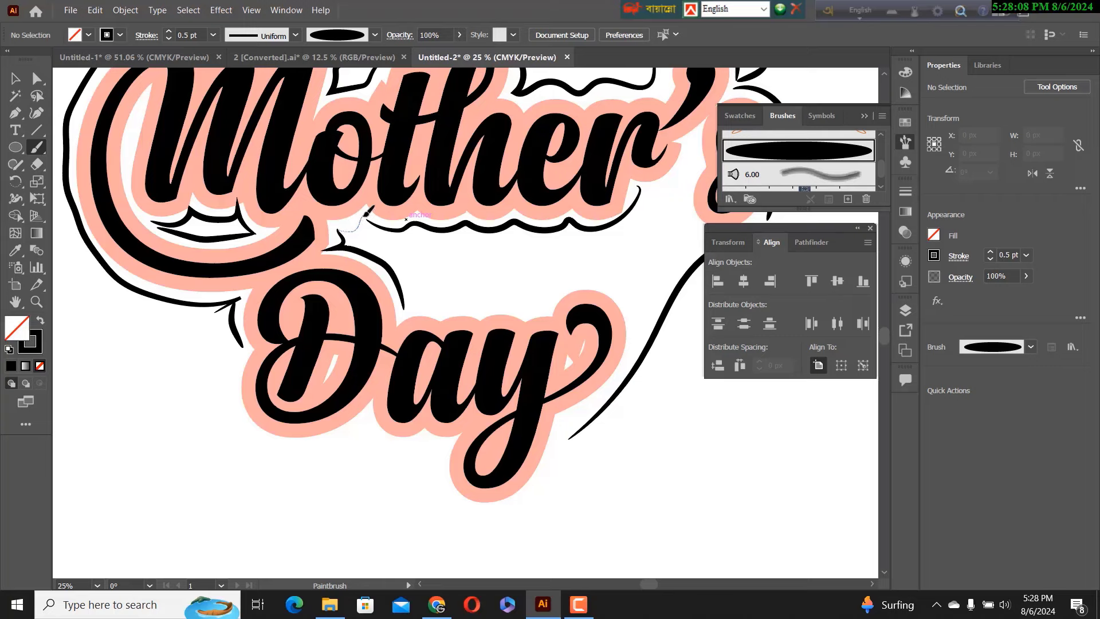
{"action": "left_click_drag", "start_coordinate": [367, 213], "coordinate": [368, 214]}
{"action": "key", "text": "space"}
{"action": "left_click_drag", "start_coordinate": [518, 301], "coordinate": [373, 309]}
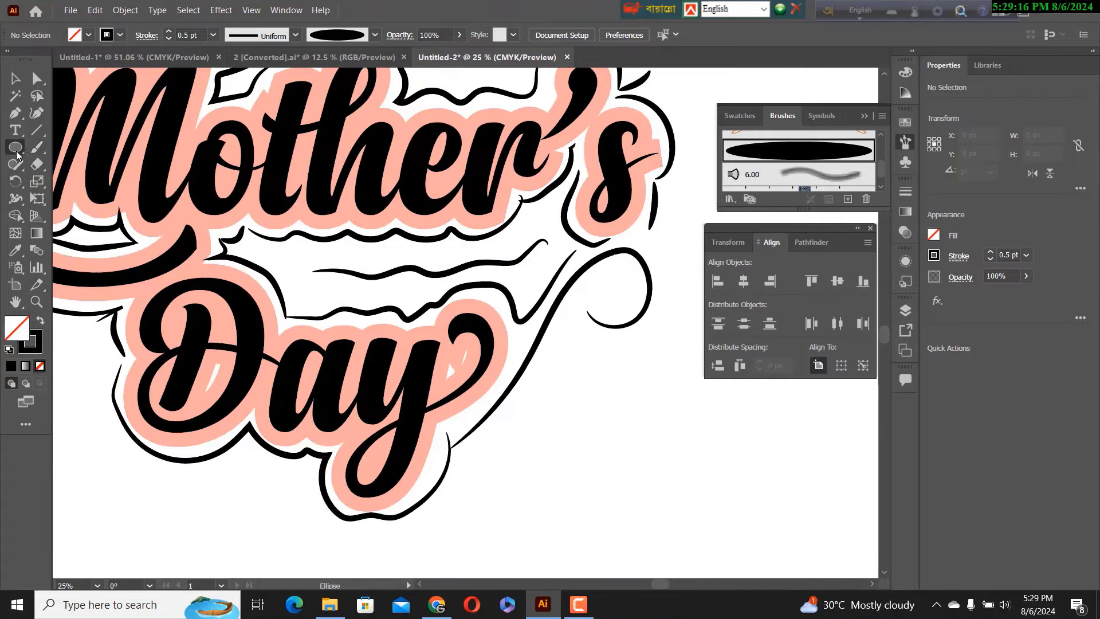
Draw a rectangle about 266 px wide and 298 px high beside "Day" and fill it with orange-red.
{"action": "left_click_drag", "start_coordinate": [16, 151], "coordinate": [75, 149]}
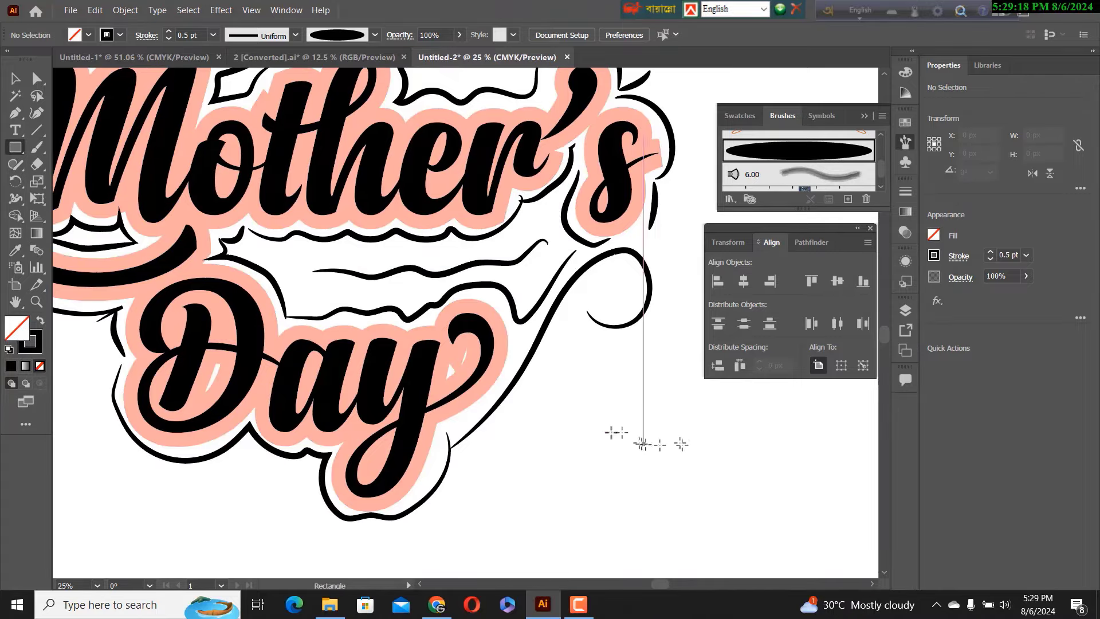
{"action": "left_click_drag", "start_coordinate": [544, 401], "coordinate": [618, 484]}
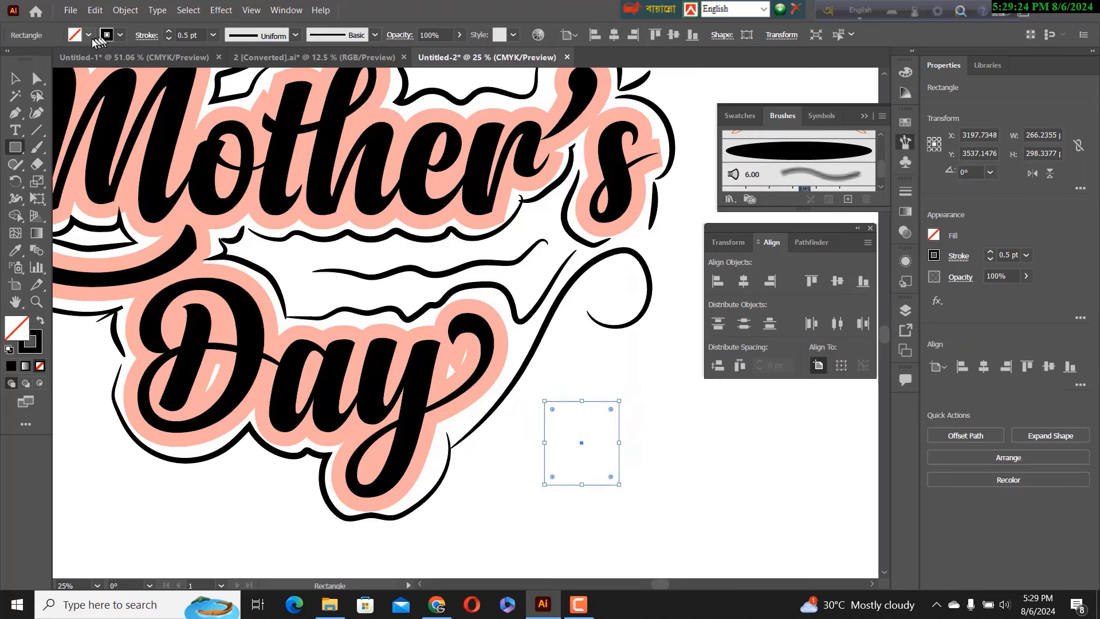
{"action": "left_click", "coordinate": [88, 35]}
{"action": "left_click", "coordinate": [49, 60]}
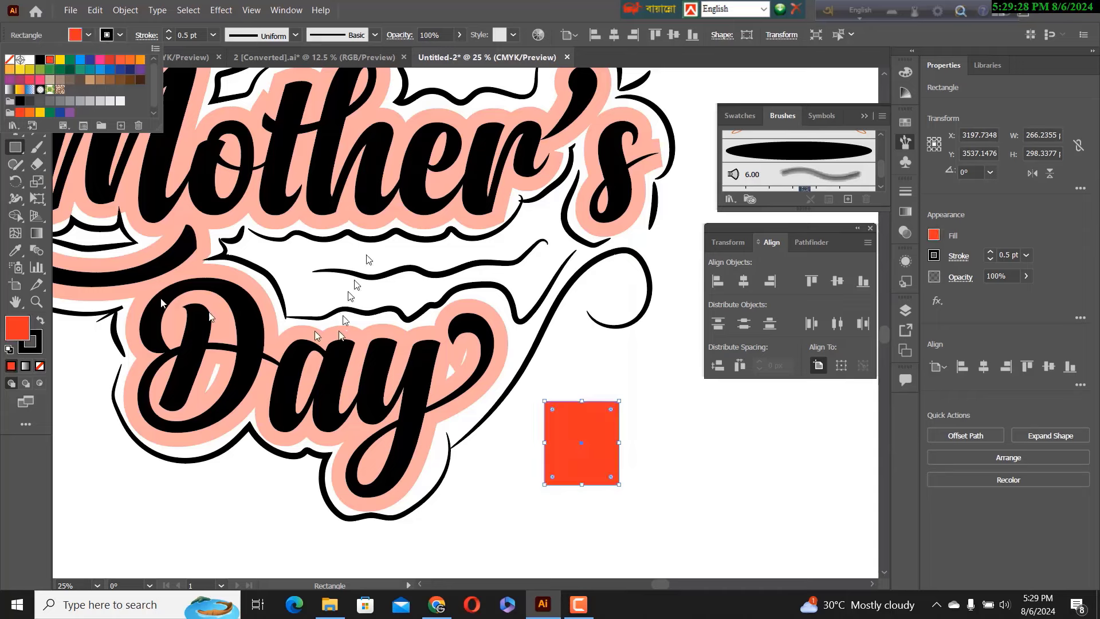
Turn the rectangle into a four-petal flower with Pucker & Bloat at 92%, and reduce its height to about 284 px.
{"action": "left_click", "coordinate": [225, 12]}
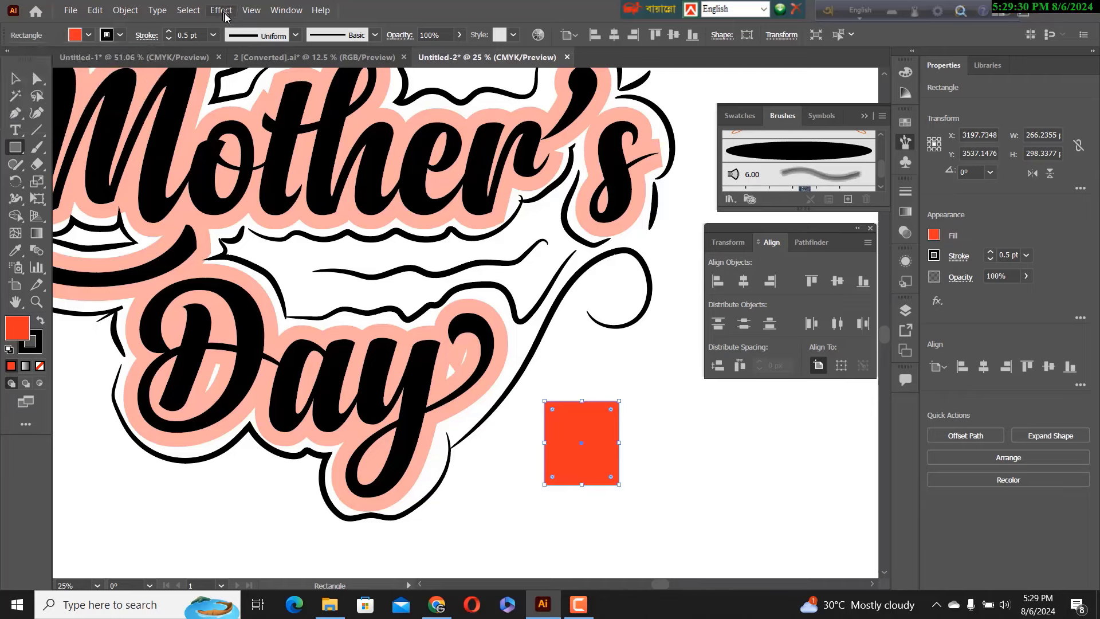
{"action": "left_click", "coordinate": [225, 12]}
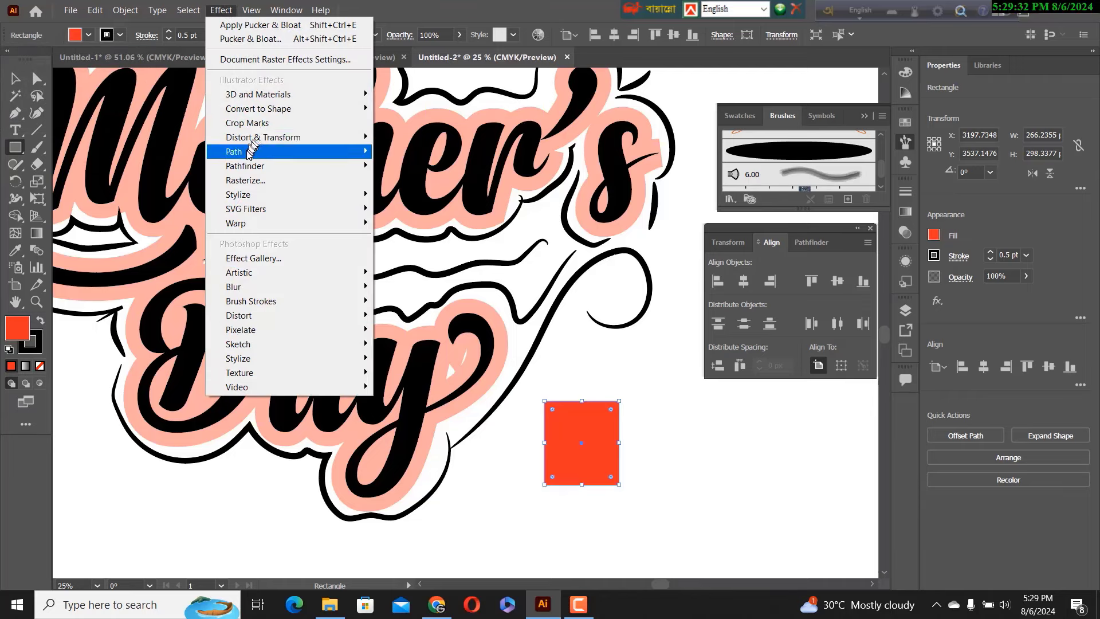
{"action": "mouse_move", "coordinate": [242, 153]}
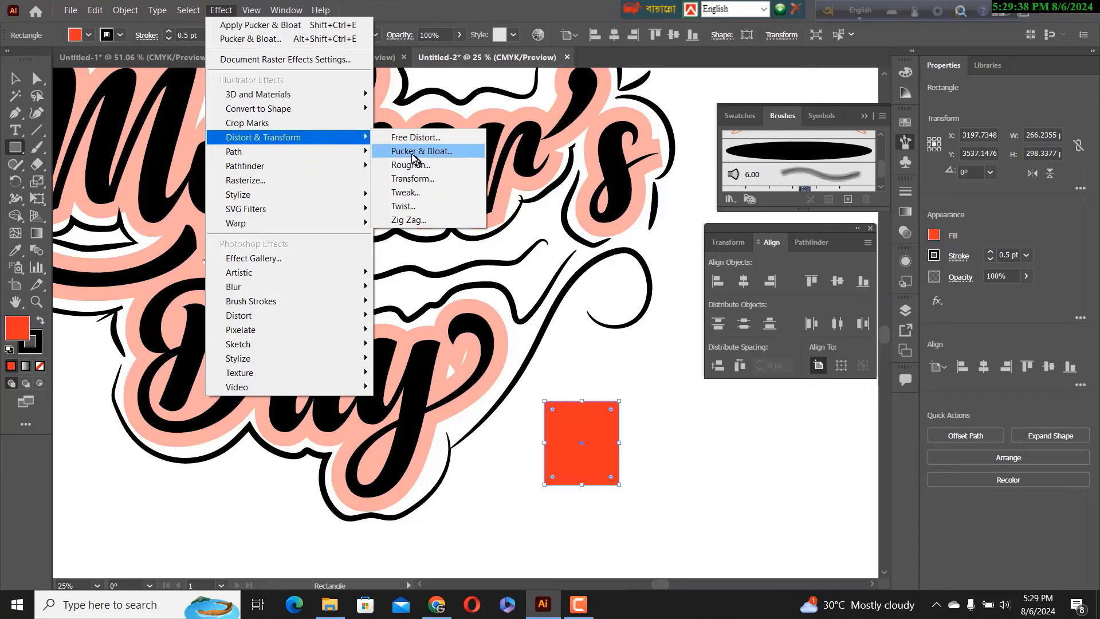
{"action": "left_click", "coordinate": [412, 151]}
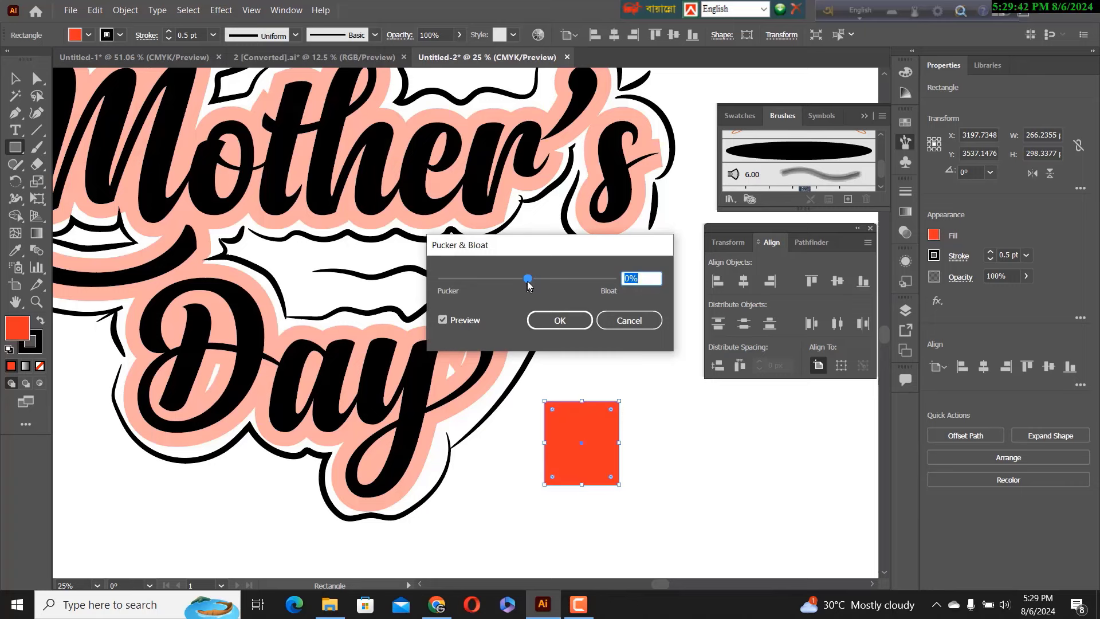
{"action": "left_click_drag", "start_coordinate": [528, 282], "coordinate": [564, 289]}
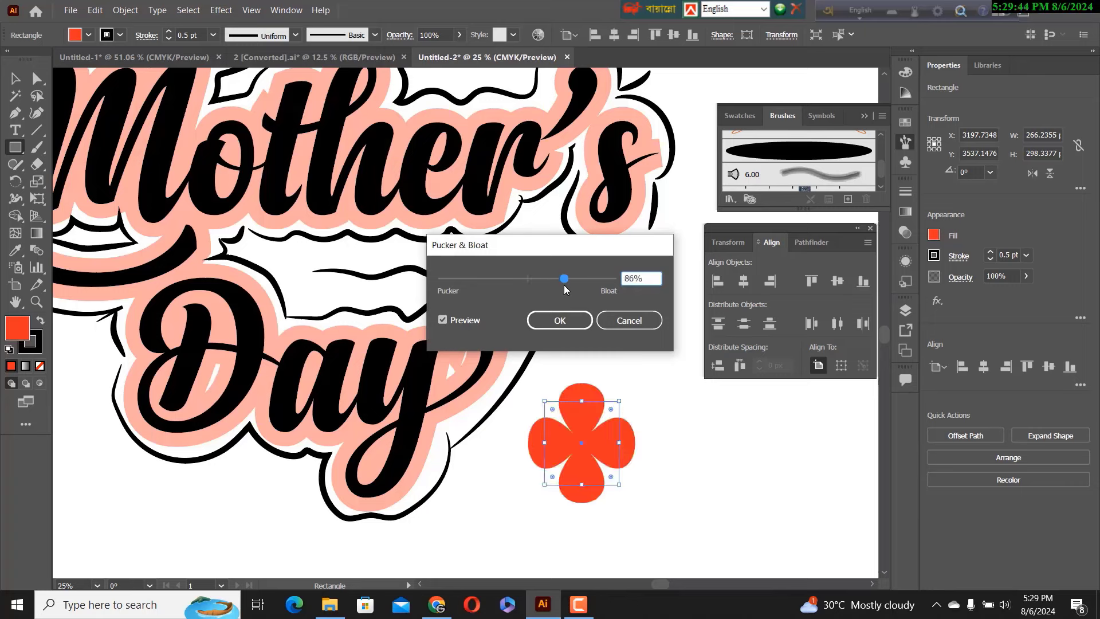
{"action": "left_click", "coordinate": [566, 282]}
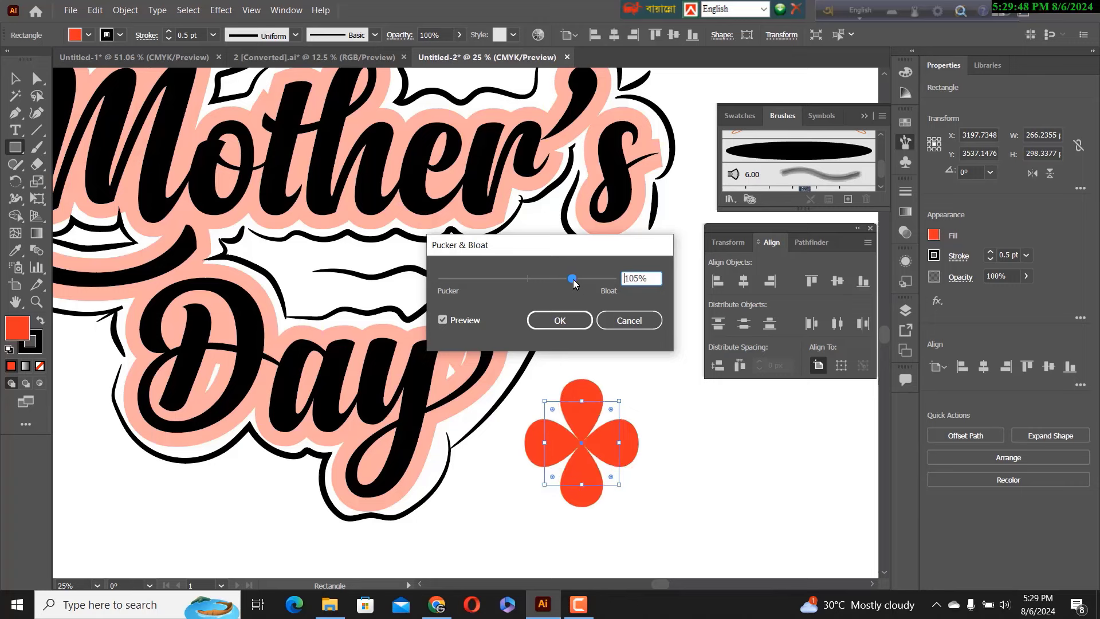
{"action": "left_click_drag", "start_coordinate": [574, 283], "coordinate": [568, 284]}
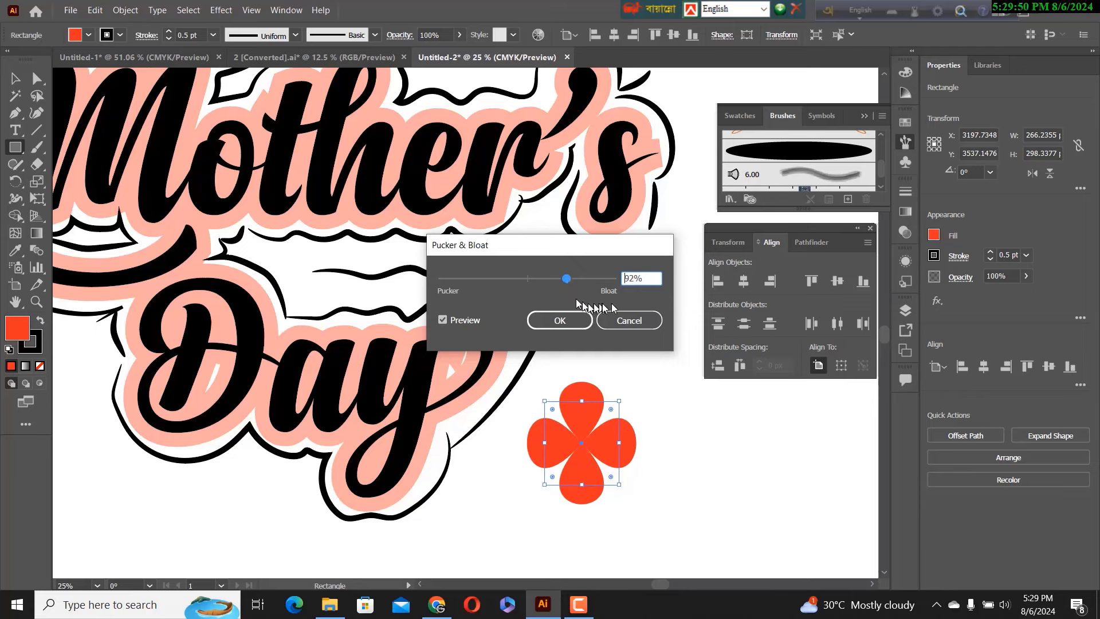
{"action": "key", "text": "Return"}
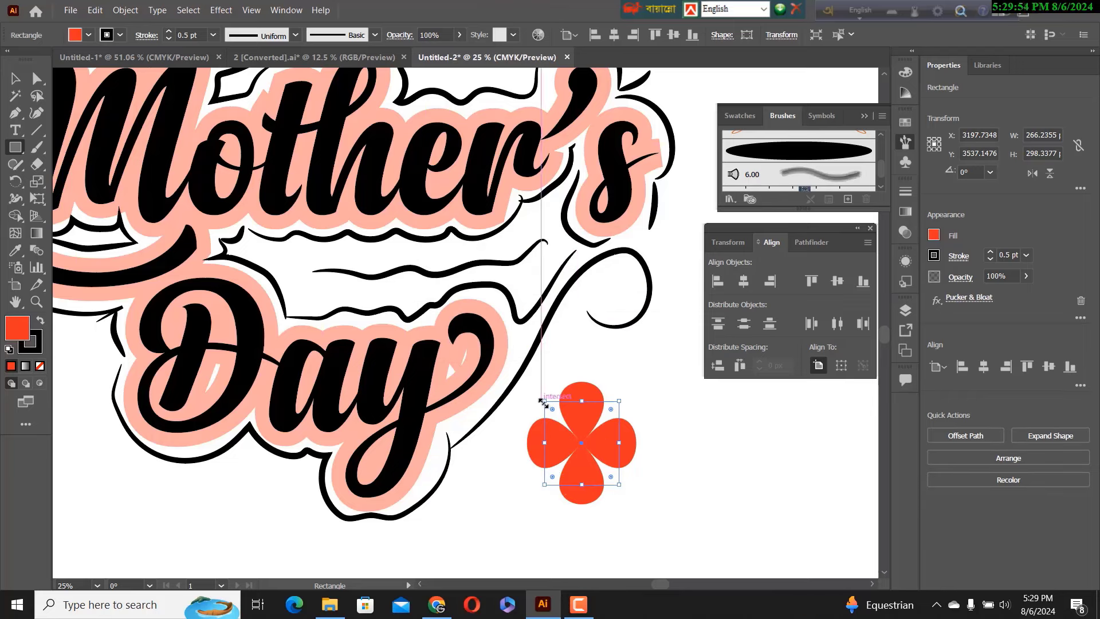
{"action": "left_click_drag", "start_coordinate": [544, 402], "coordinate": [544, 404]}
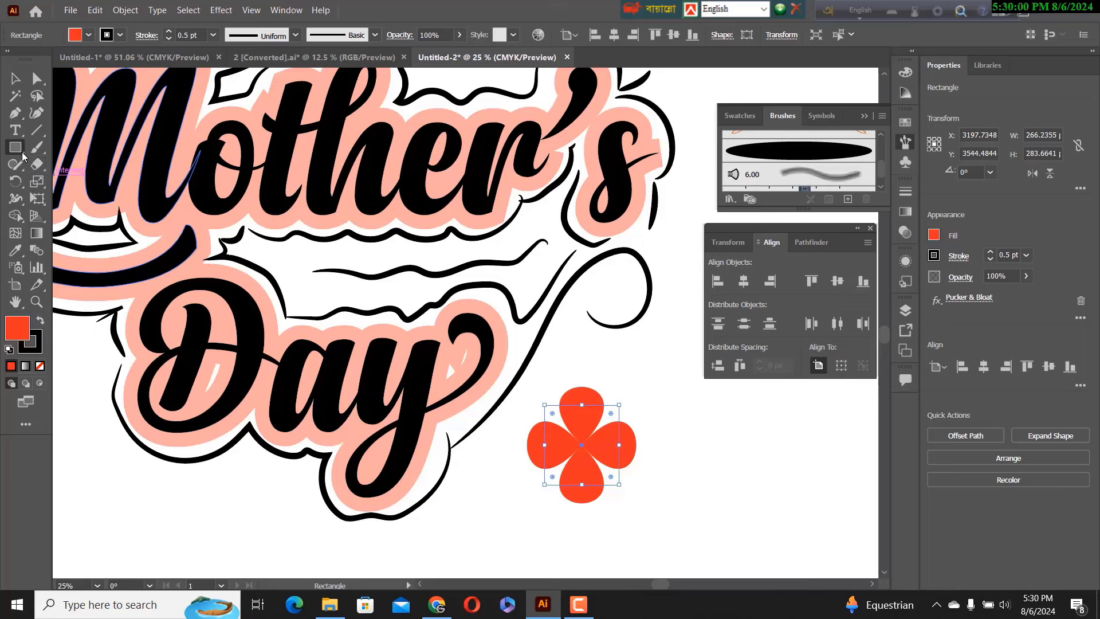
Draw a circle about 114 px in diameter beside the flower and fill it with white.
{"action": "left_click_drag", "start_coordinate": [23, 156], "coordinate": [86, 172]}
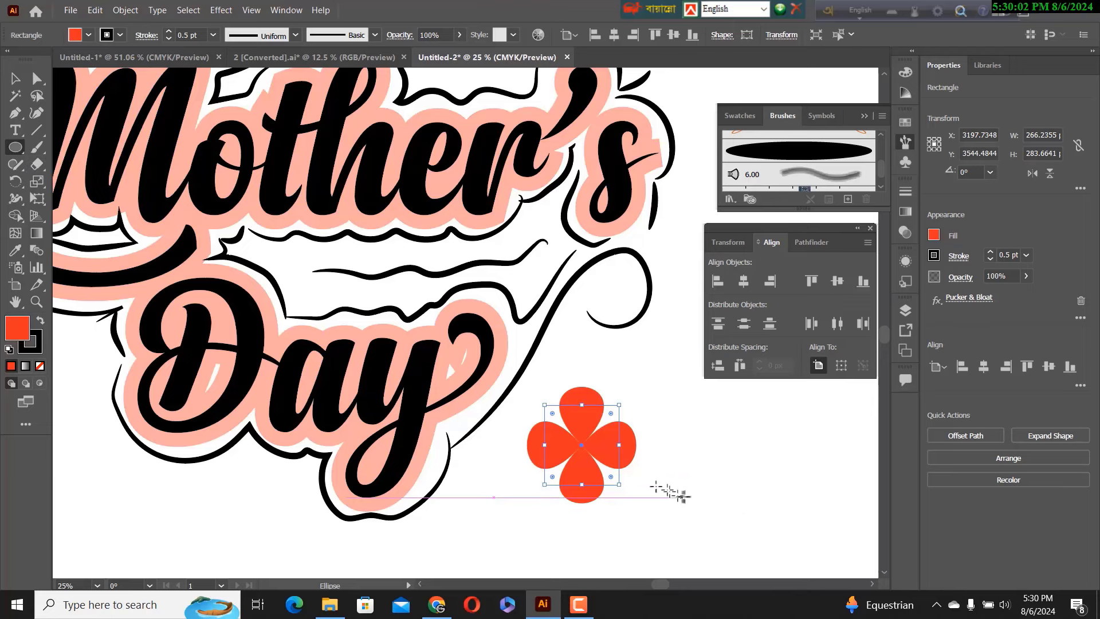
{"action": "left_click_drag", "start_coordinate": [676, 449], "coordinate": [692, 464]}
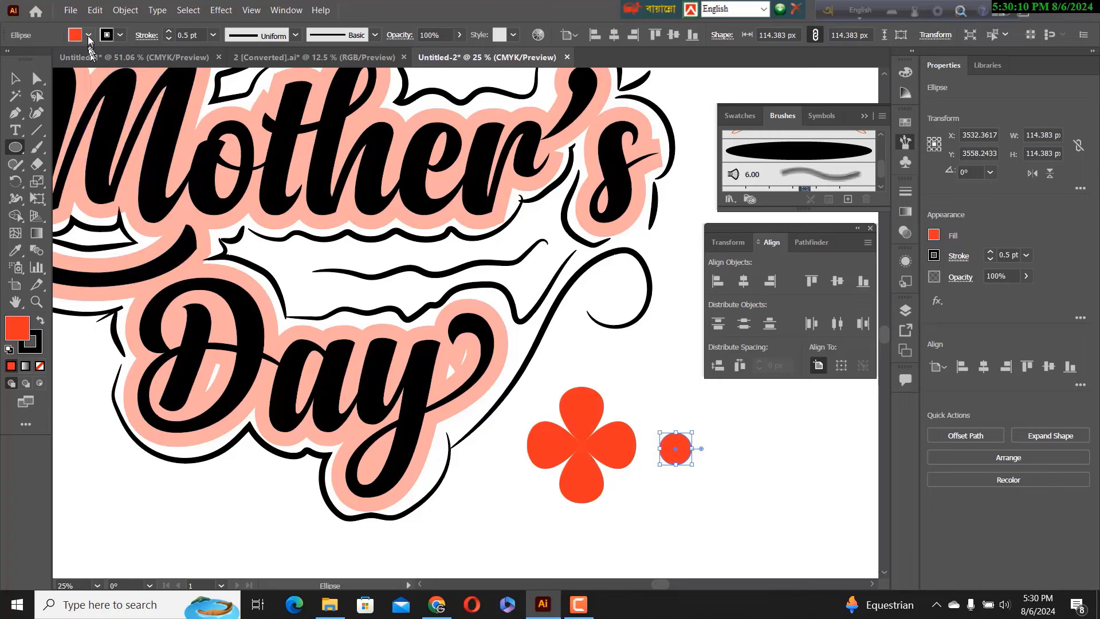
{"action": "left_click", "coordinate": [88, 36]}
{"action": "left_click", "coordinate": [27, 61]}
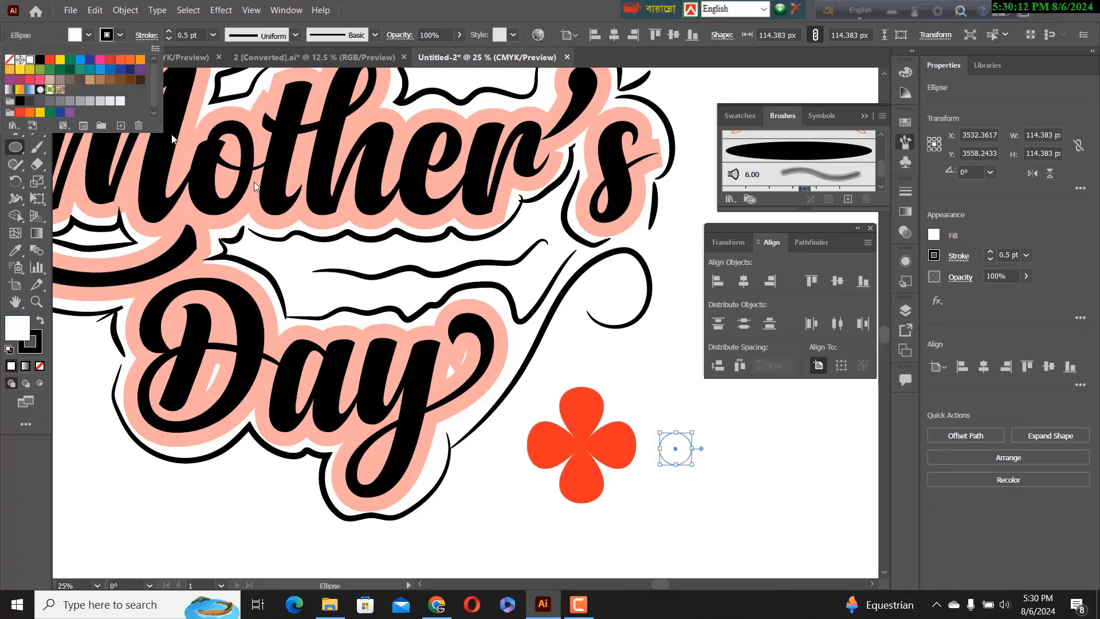
{"action": "left_click", "coordinate": [677, 468]}
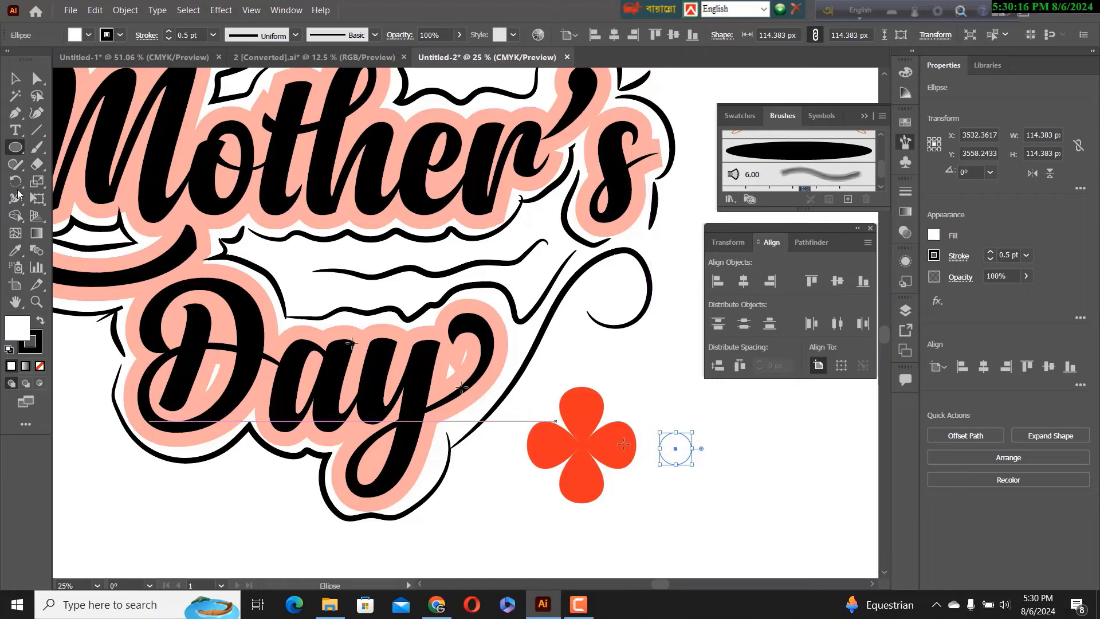
Place the white circle over the flower's centre and group it with the petals.
{"action": "left_click", "coordinate": [15, 78]}
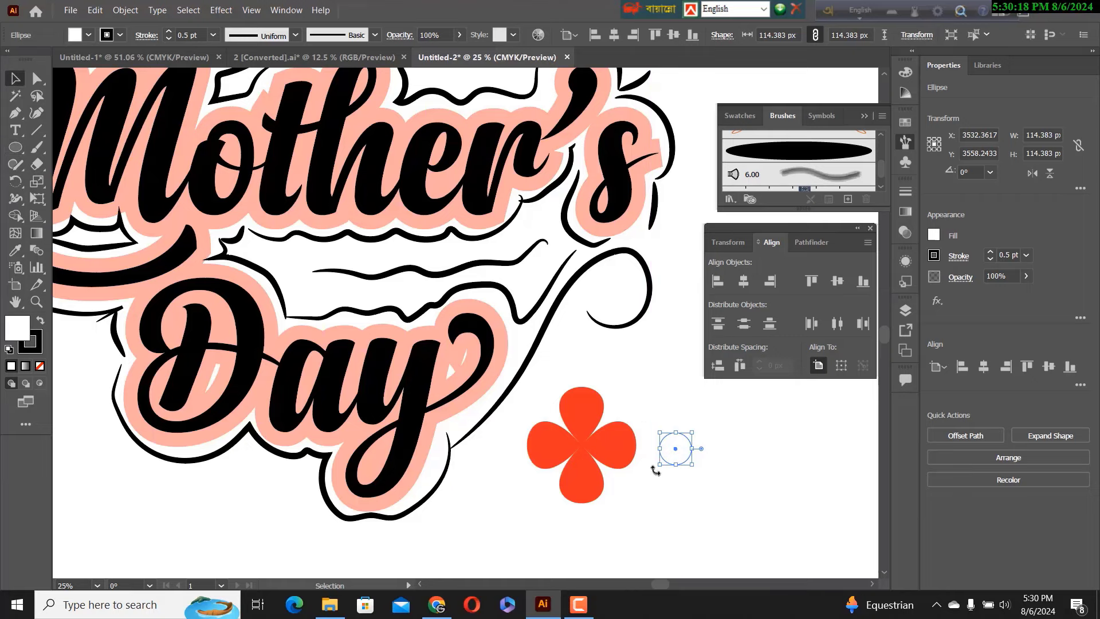
{"action": "left_click_drag", "start_coordinate": [668, 456], "coordinate": [582, 450]}
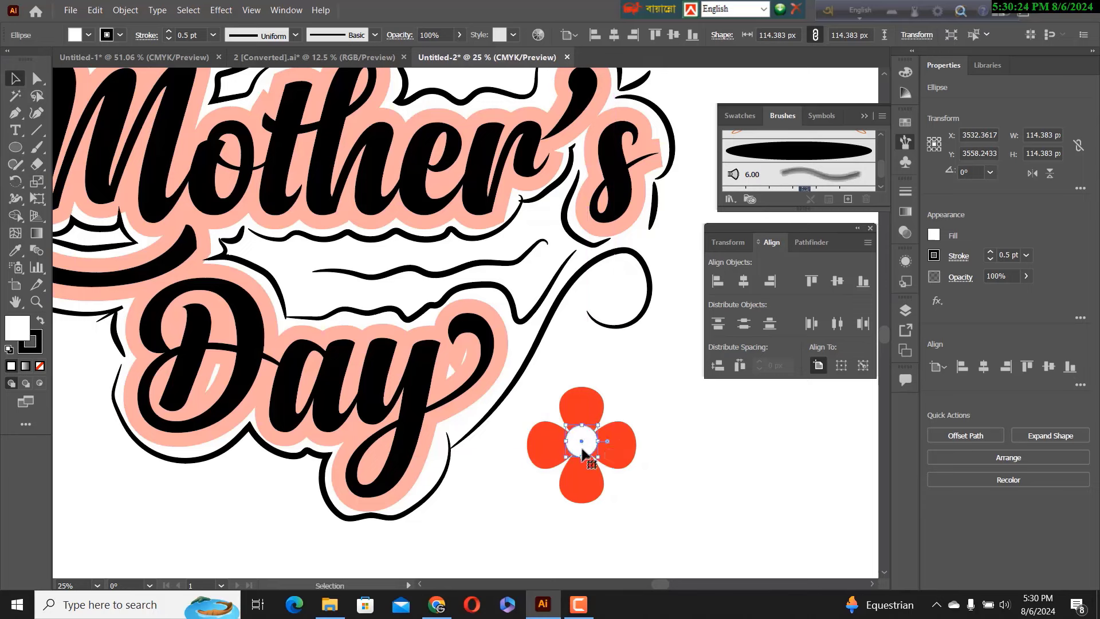
{"action": "left_click_drag", "start_coordinate": [566, 378], "coordinate": [616, 470]}
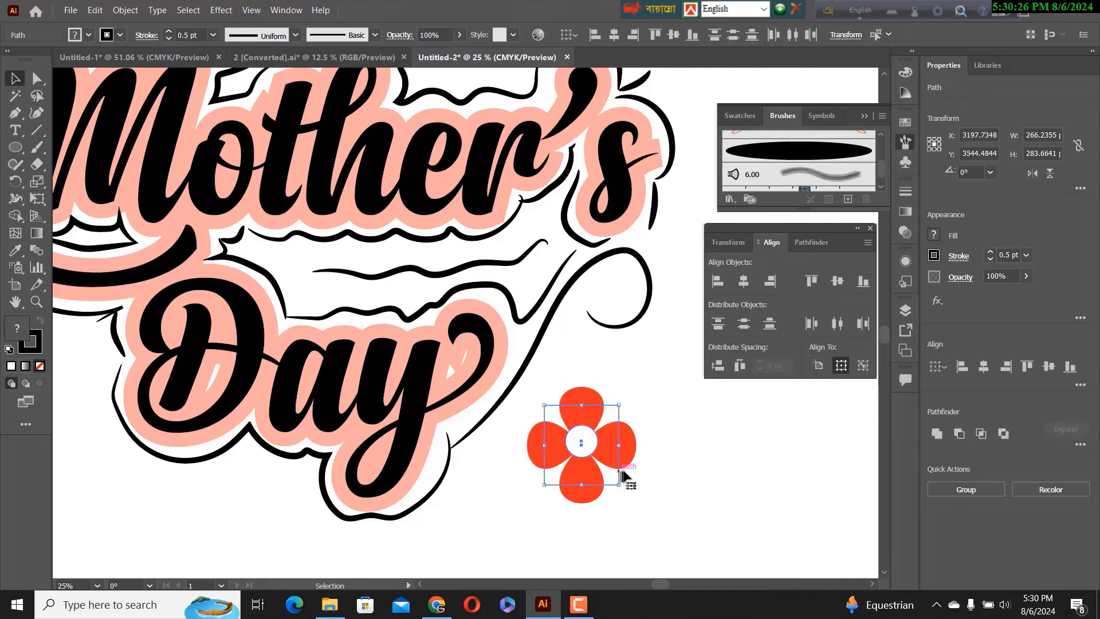
{"action": "right_click", "coordinate": [608, 454]}
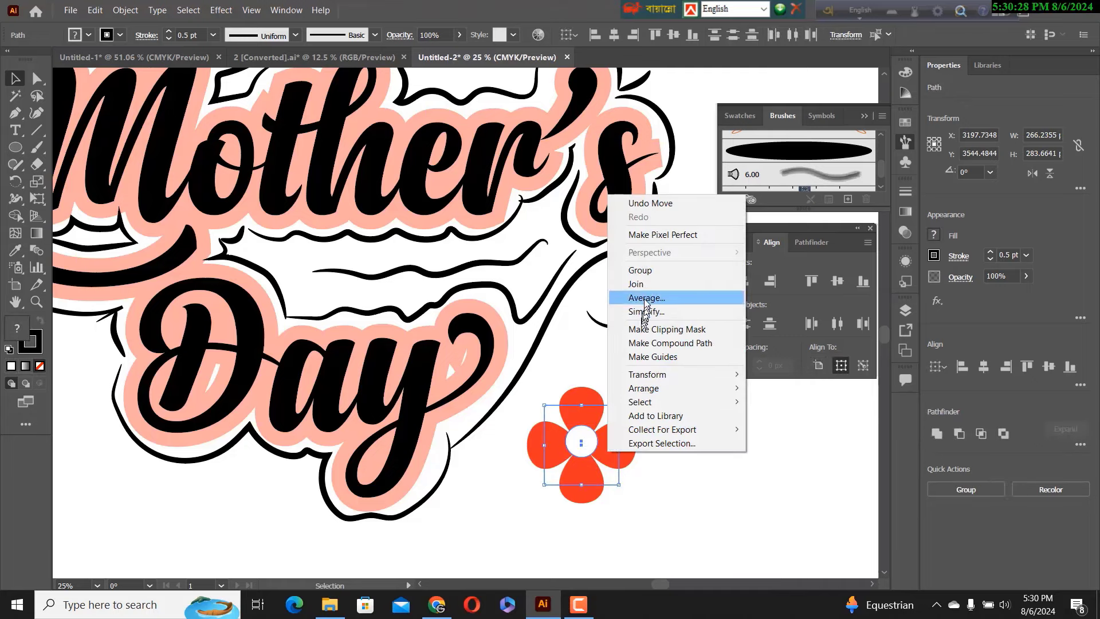
{"action": "left_click", "coordinate": [646, 271]}
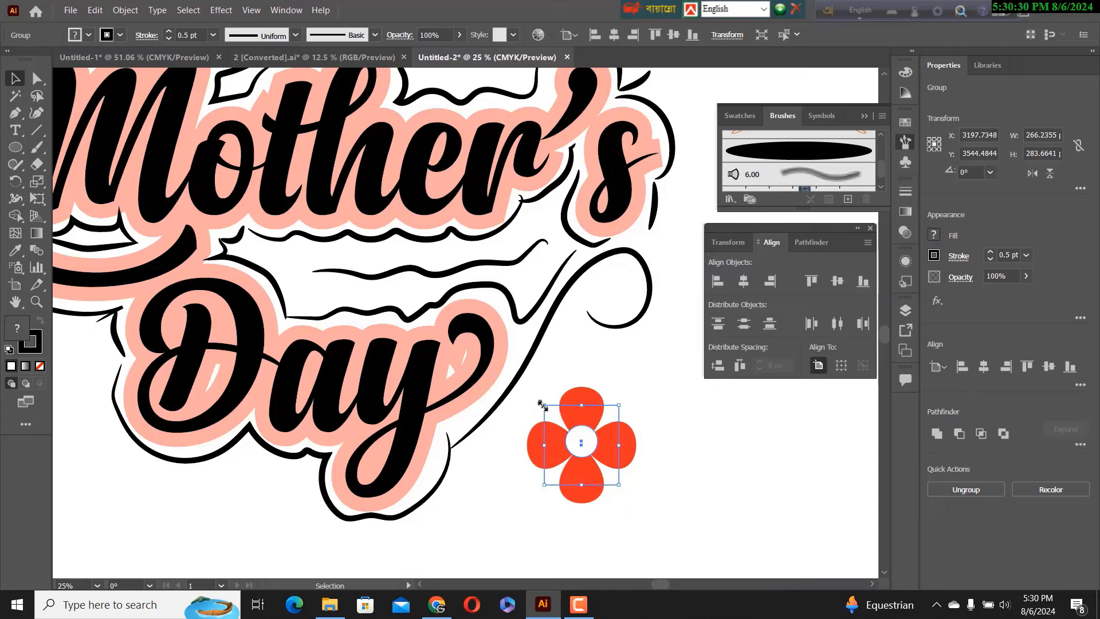
Scale the flower group down to about 106 by 113 px and shift it slightly away from the lettering.
{"action": "left_click_drag", "start_coordinate": [542, 407], "coordinate": [566, 429]}
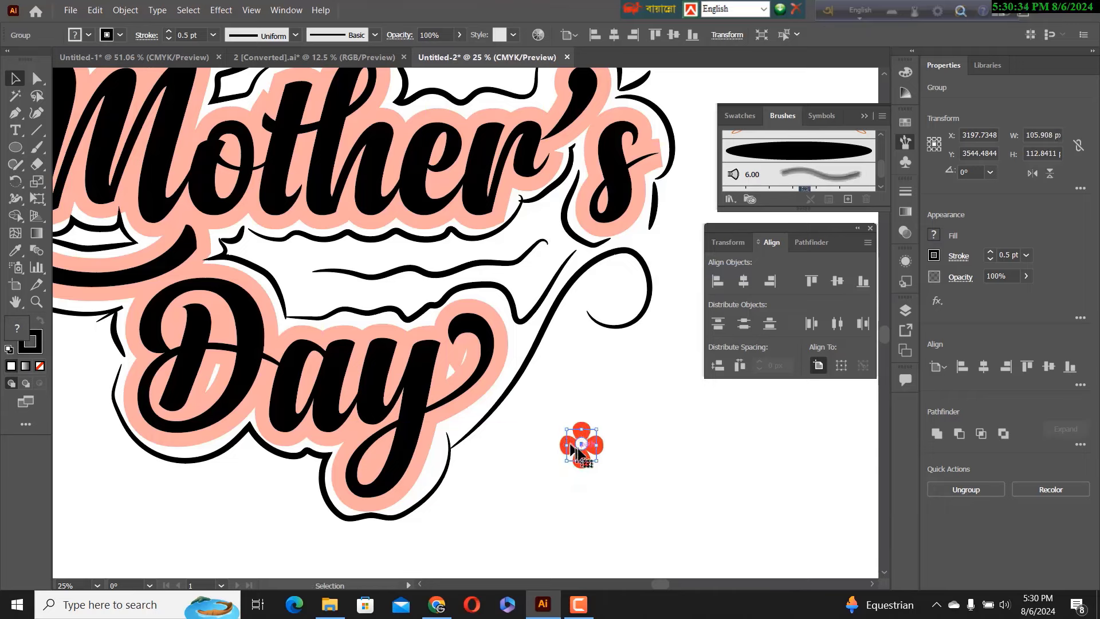
{"action": "left_click", "coordinate": [584, 402]}
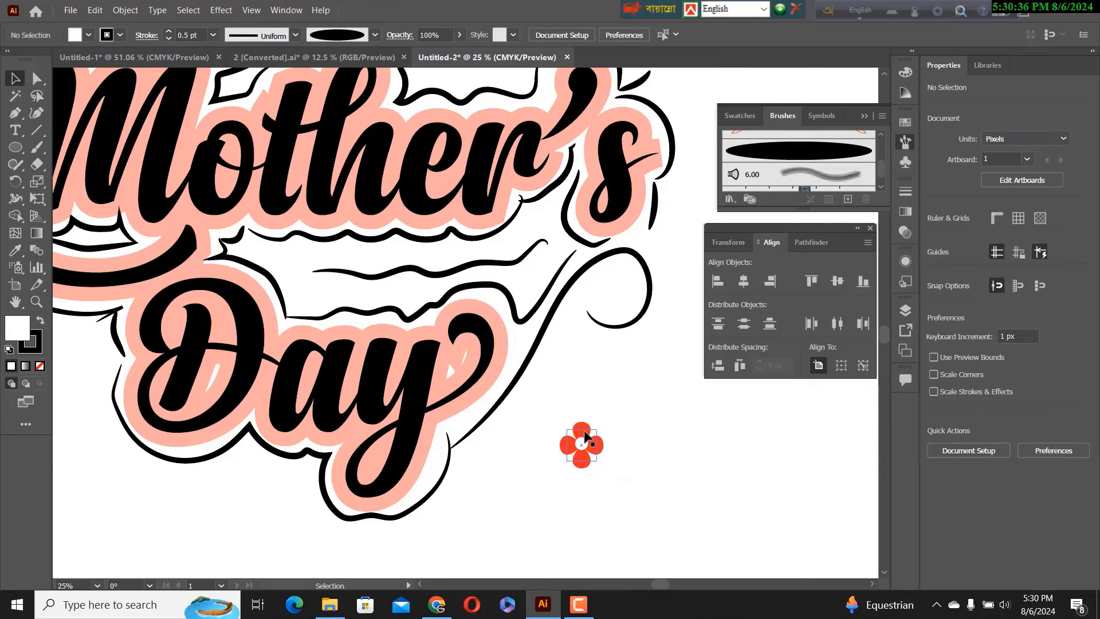
{"action": "left_click", "coordinate": [585, 437]}
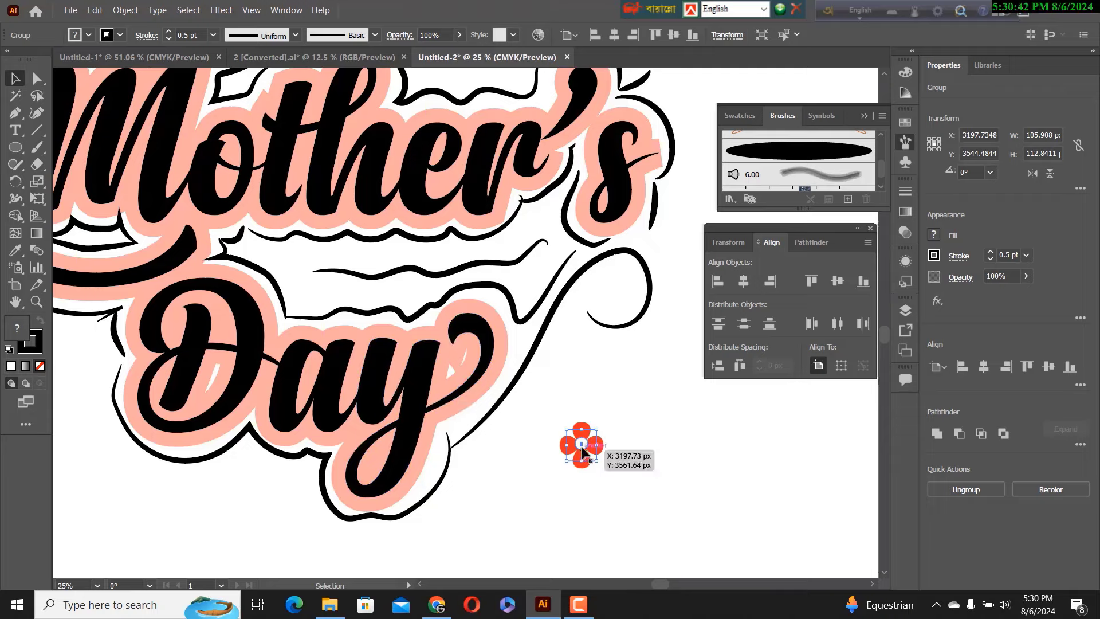
{"action": "left_click_drag", "start_coordinate": [581, 448], "coordinate": [617, 442]}
Ungroup the flower and recolour its petals black by sampling the lettering with the Eyedropper.
{"action": "right_click", "coordinate": [617, 442]}
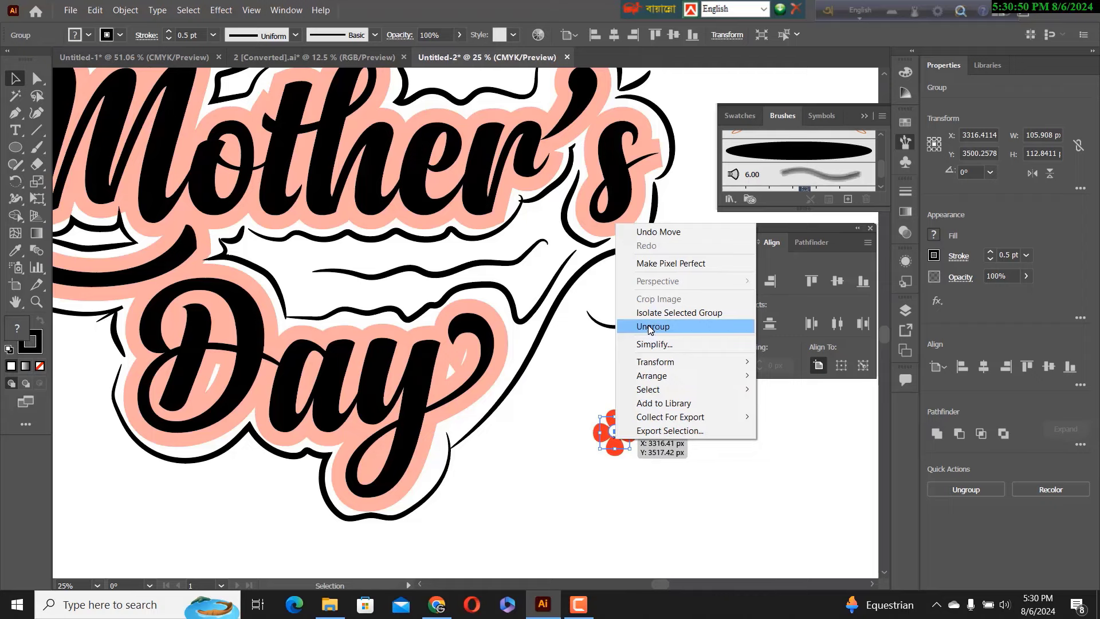
{"action": "left_click", "coordinate": [653, 327]}
{"action": "left_click", "coordinate": [601, 401]}
{"action": "left_click", "coordinate": [601, 421]}
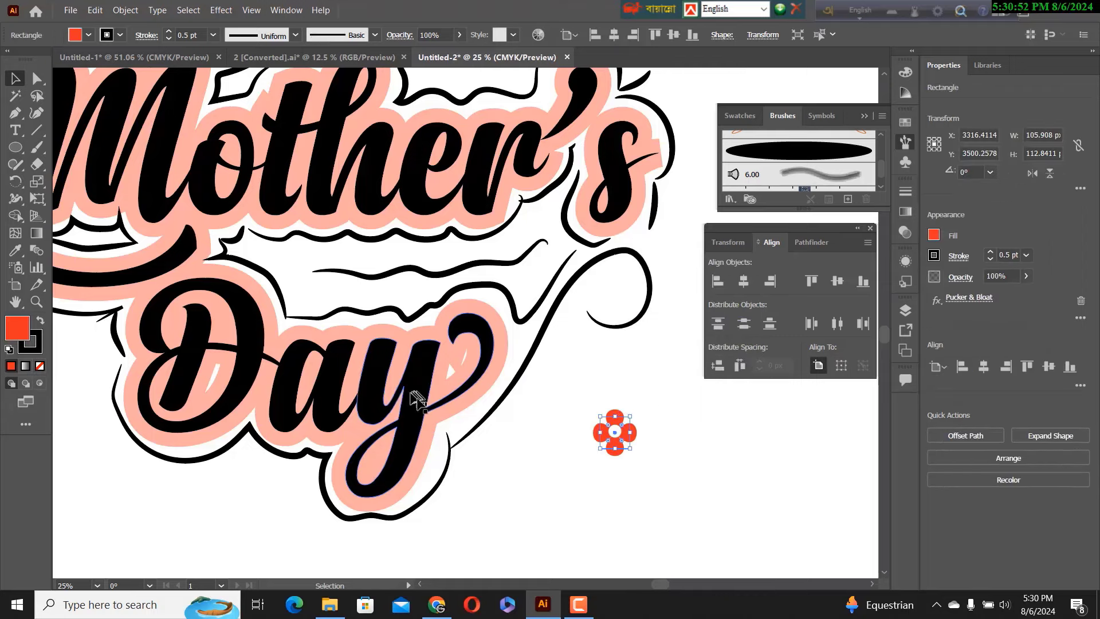
{"action": "left_click", "coordinate": [15, 251]}
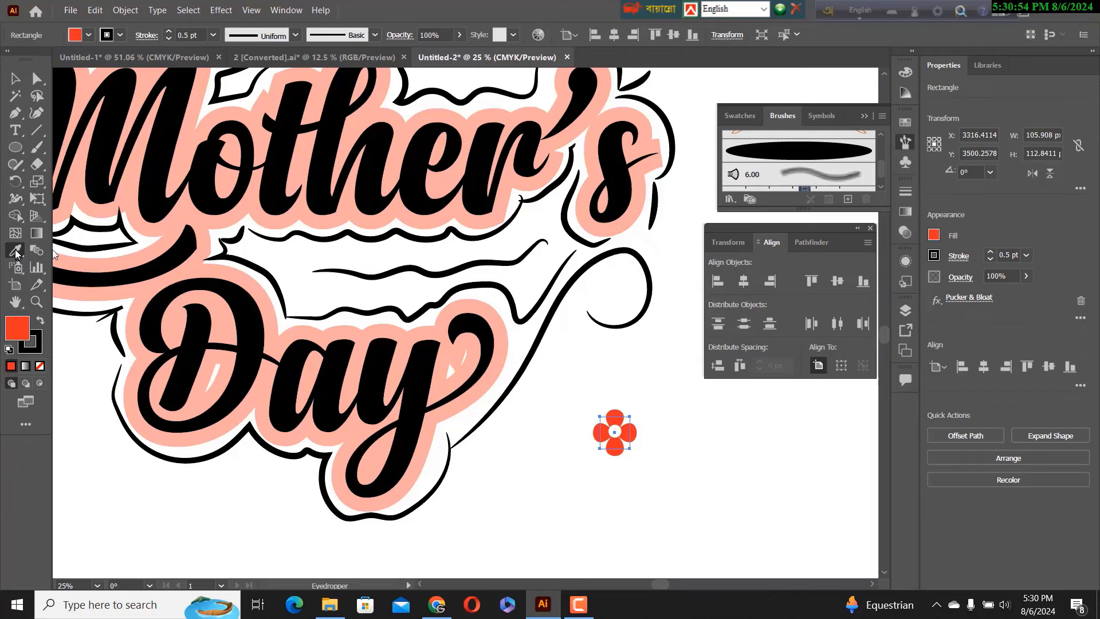
{"action": "left_click", "coordinate": [131, 191]}
{"action": "left_click", "coordinate": [112, 166]}
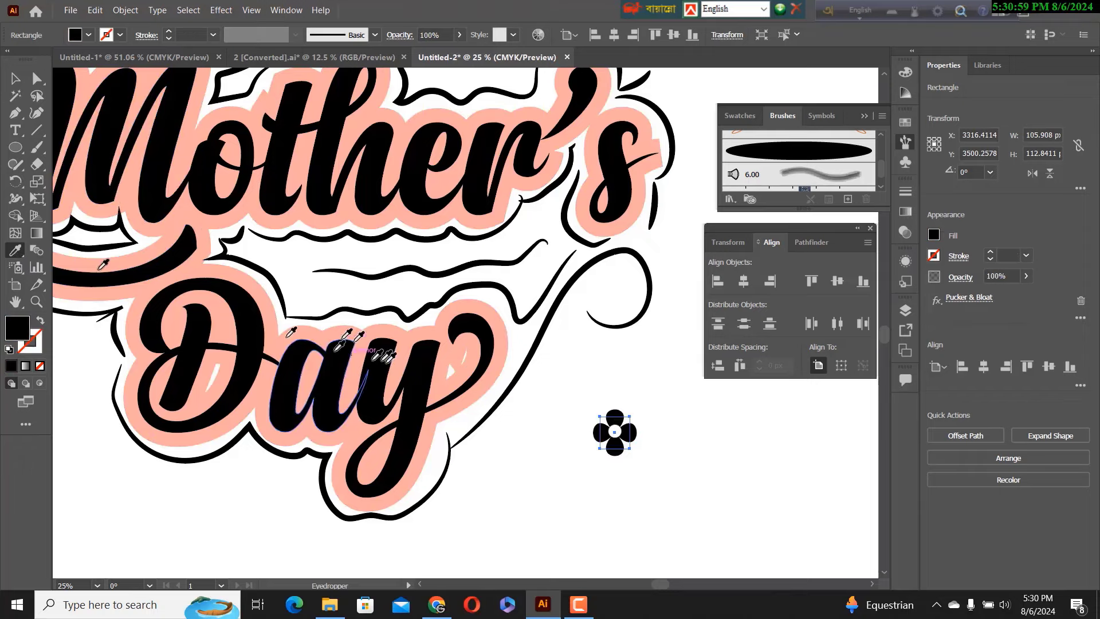
Group the flower's black petals with its white centre circle.
{"action": "left_click", "coordinate": [15, 79]}
{"action": "left_click", "coordinate": [586, 411]}
{"action": "left_click_drag", "start_coordinate": [589, 408], "coordinate": [630, 454]}
{"action": "right_click", "coordinate": [622, 447]}
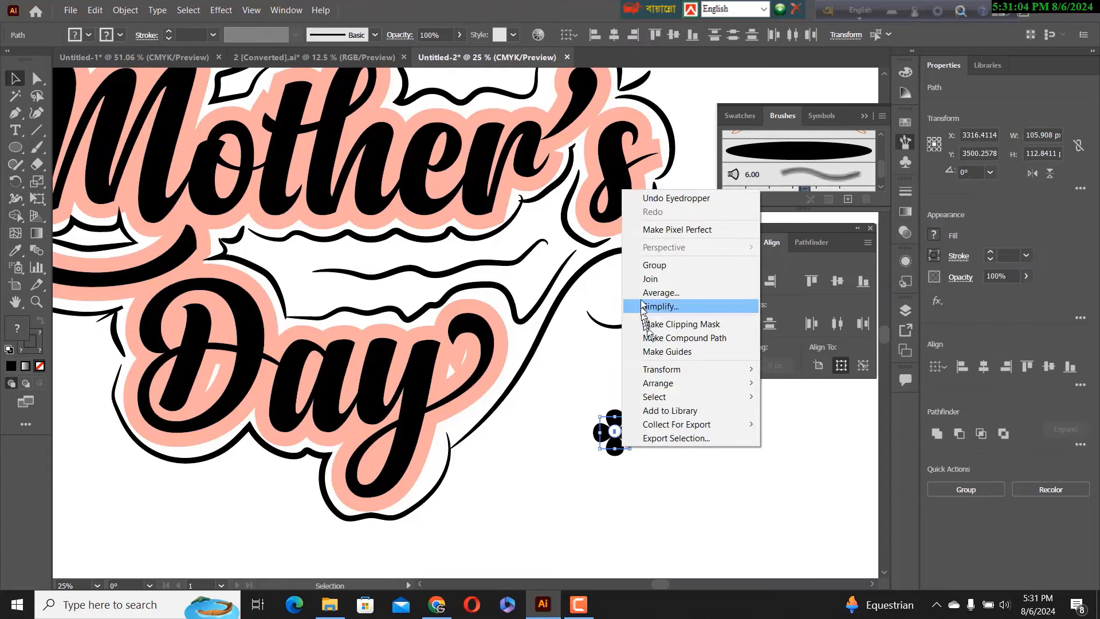
{"action": "left_click", "coordinate": [656, 267]}
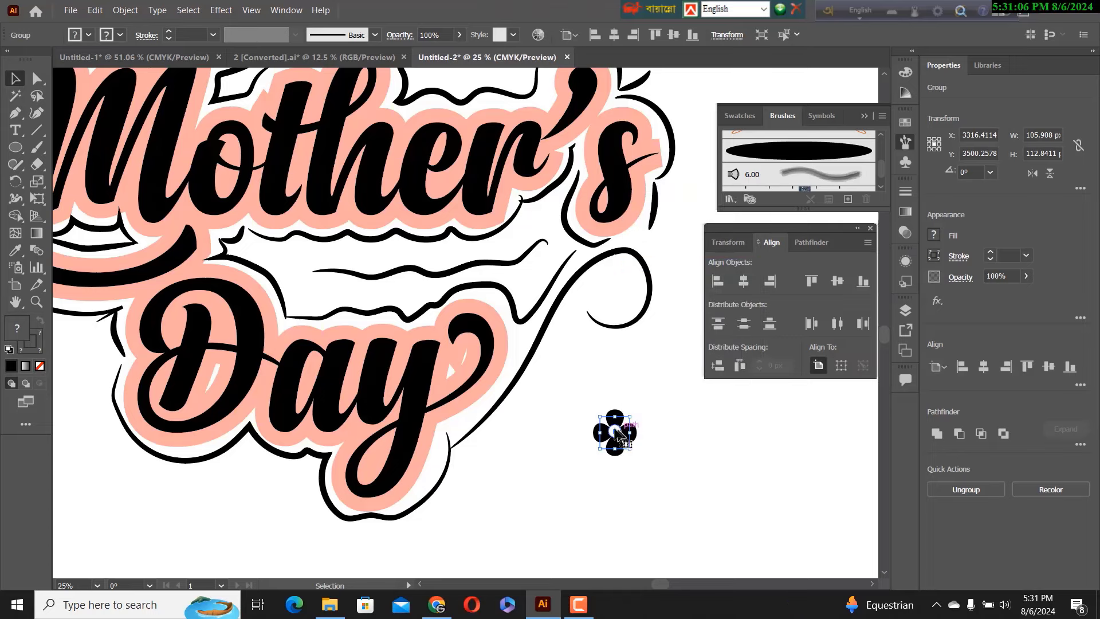
Place flowers at the curl beside "Day" and at the start of the wavy line under "Mother's", rotating the latter about 27°.
{"action": "left_click_drag", "start_coordinate": [618, 435], "coordinate": [316, 230]}
{"action": "left_click_drag", "start_coordinate": [307, 276], "coordinate": [308, 280]}
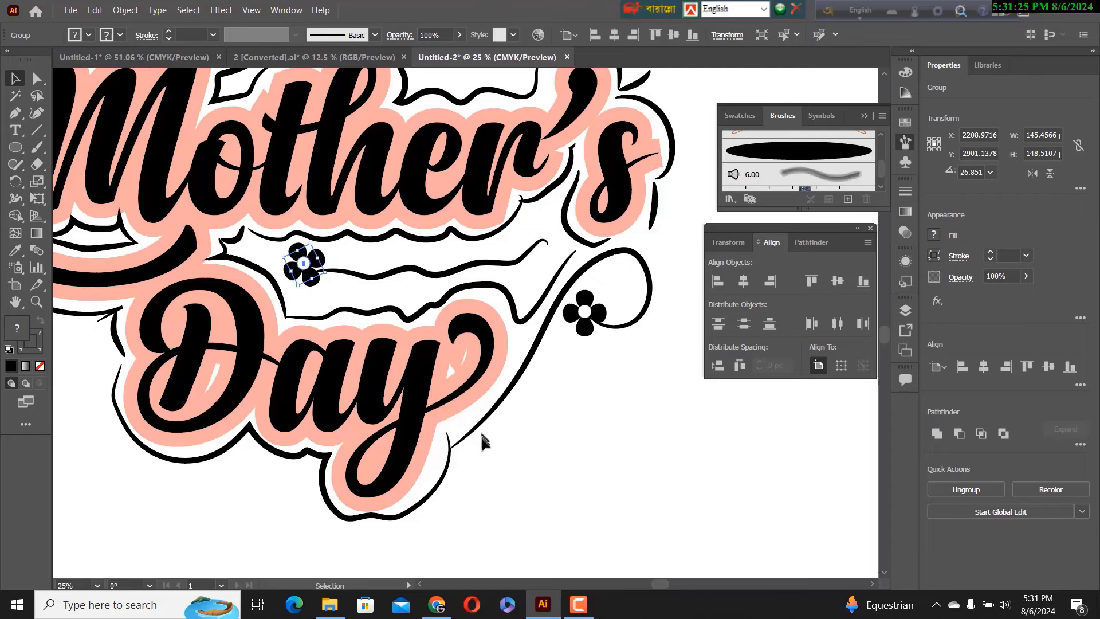
{"action": "left_click_drag", "start_coordinate": [353, 369], "coordinate": [458, 450]}
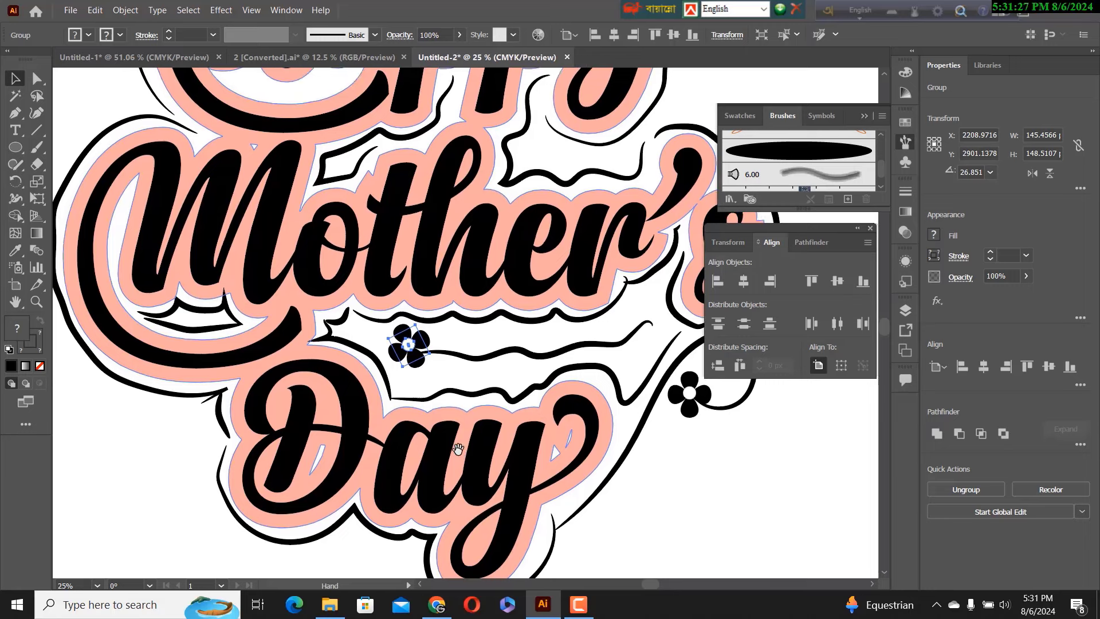
{"action": "key", "text": "Down"}
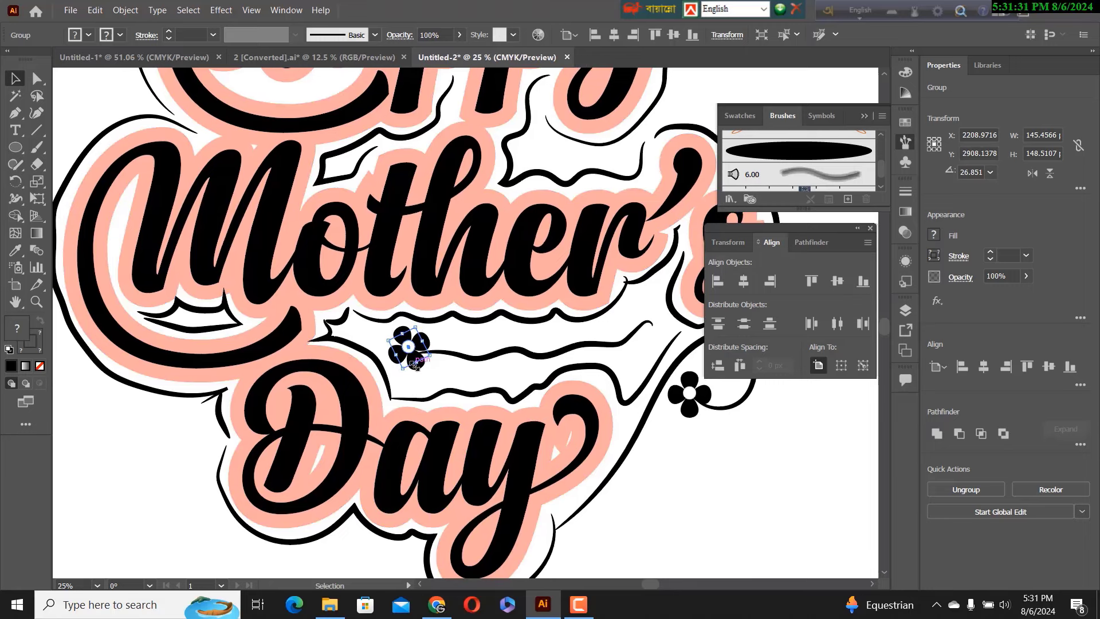
{"action": "scroll", "coordinate": [413, 363], "scroll_direction": "down", "scroll_amount": 1}
{"action": "scroll", "coordinate": [414, 363], "scroll_direction": "up", "scroll_amount": 4}
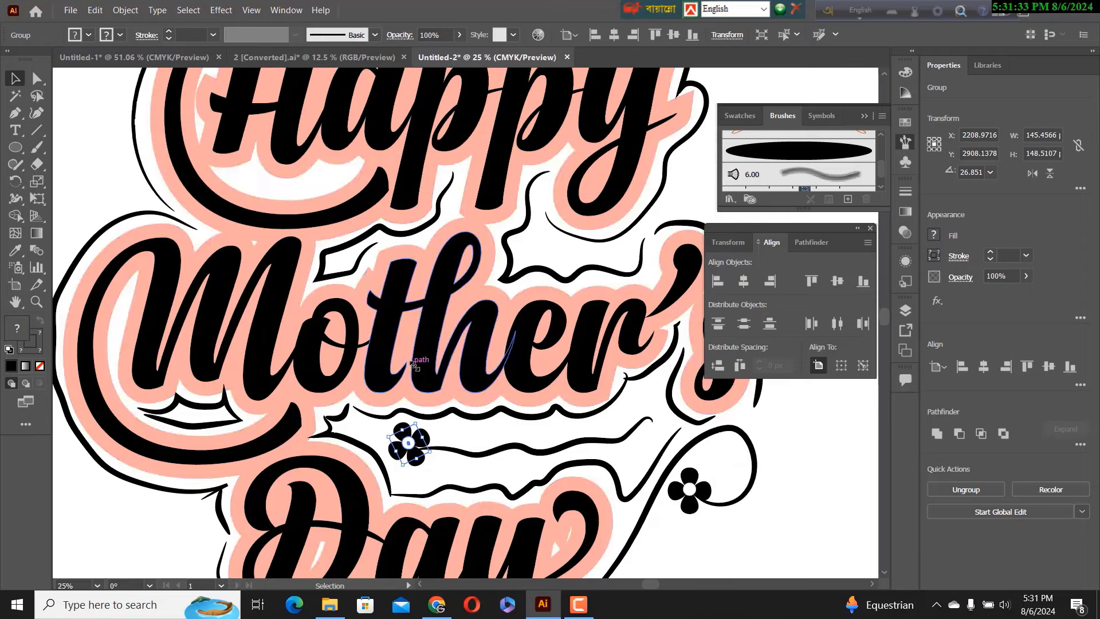
{"action": "scroll", "coordinate": [413, 364], "scroll_direction": "up", "scroll_amount": 5}
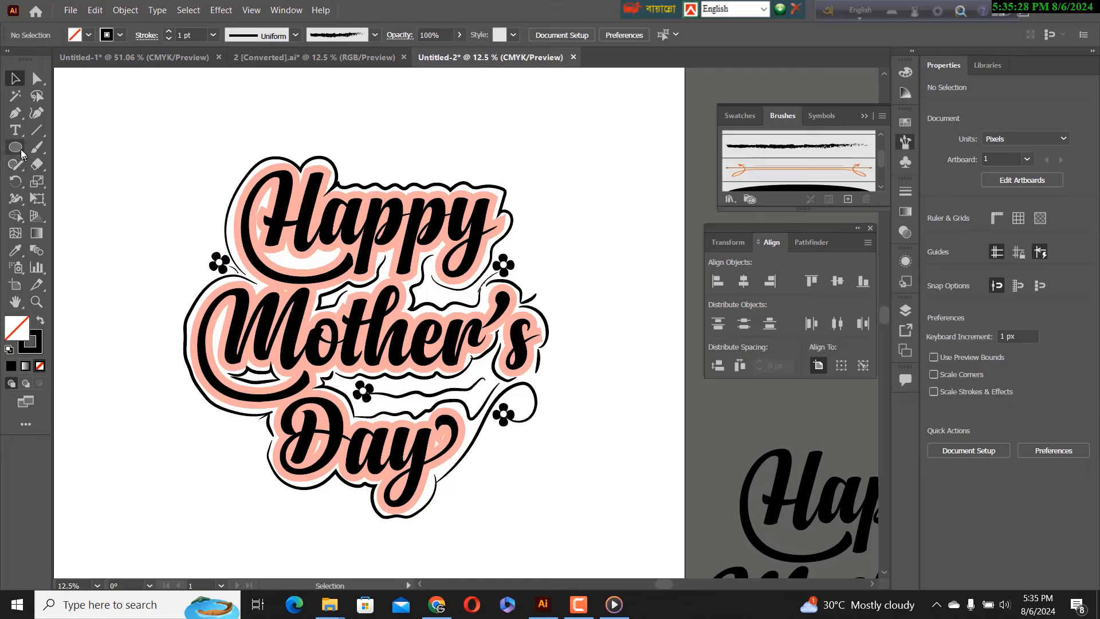
Draw a rectangle about 298 by 766 px beside "Happy", fully round its ends and rotate it to 330°.
{"action": "left_click", "coordinate": [21, 151]}
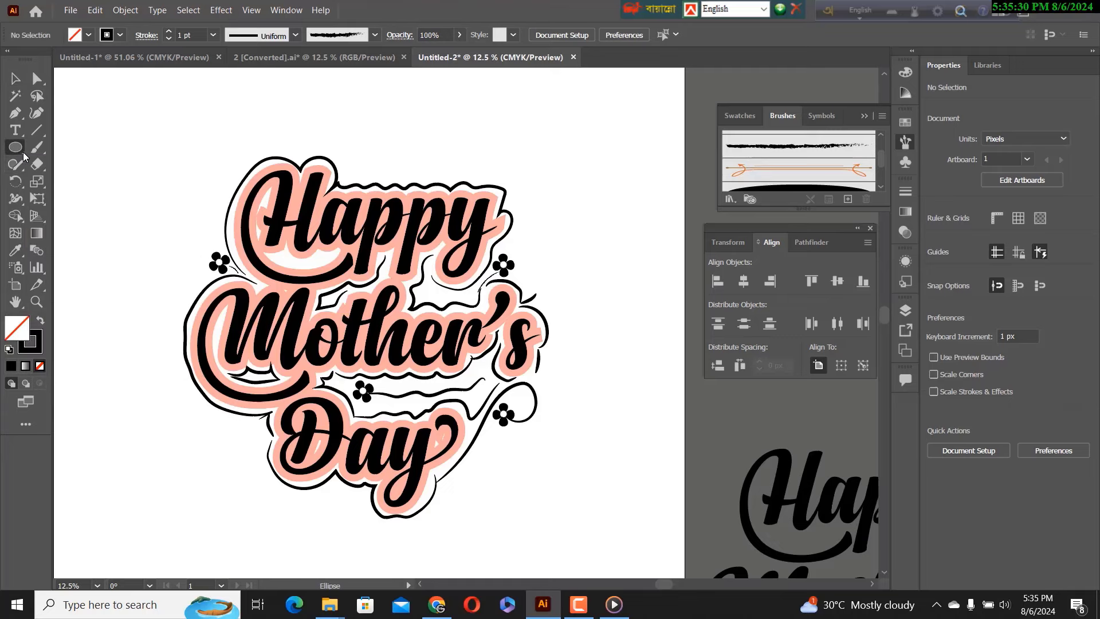
{"action": "left_click", "coordinate": [52, 147]}
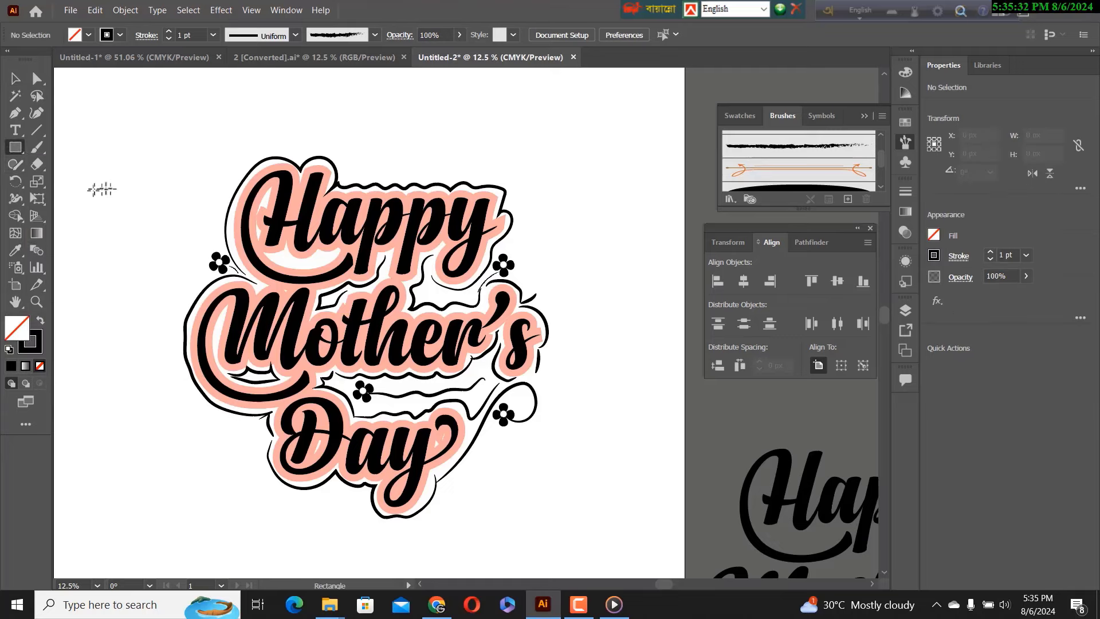
{"action": "left_click_drag", "start_coordinate": [91, 140], "coordinate": [133, 246]}
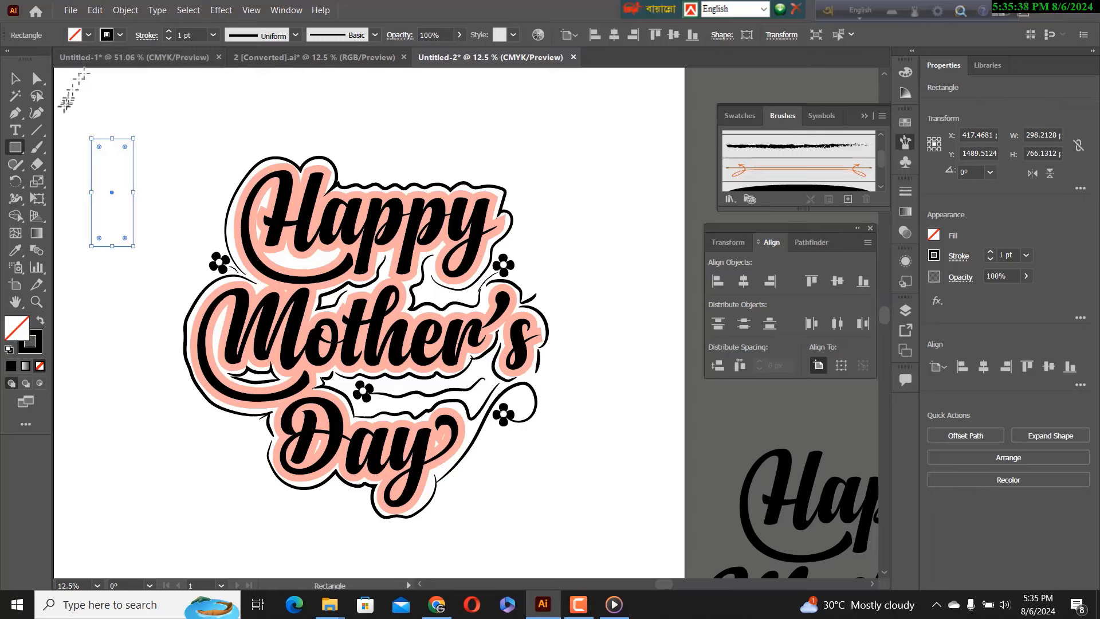
{"action": "left_click", "coordinate": [15, 78]}
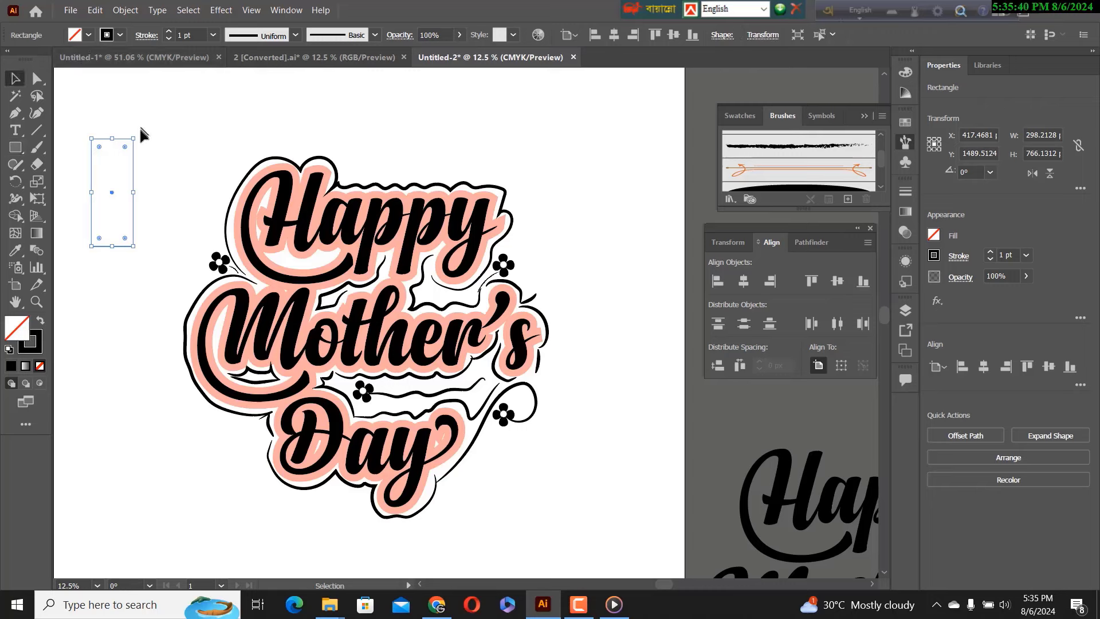
{"action": "left_click_drag", "start_coordinate": [141, 134], "coordinate": [119, 175]}
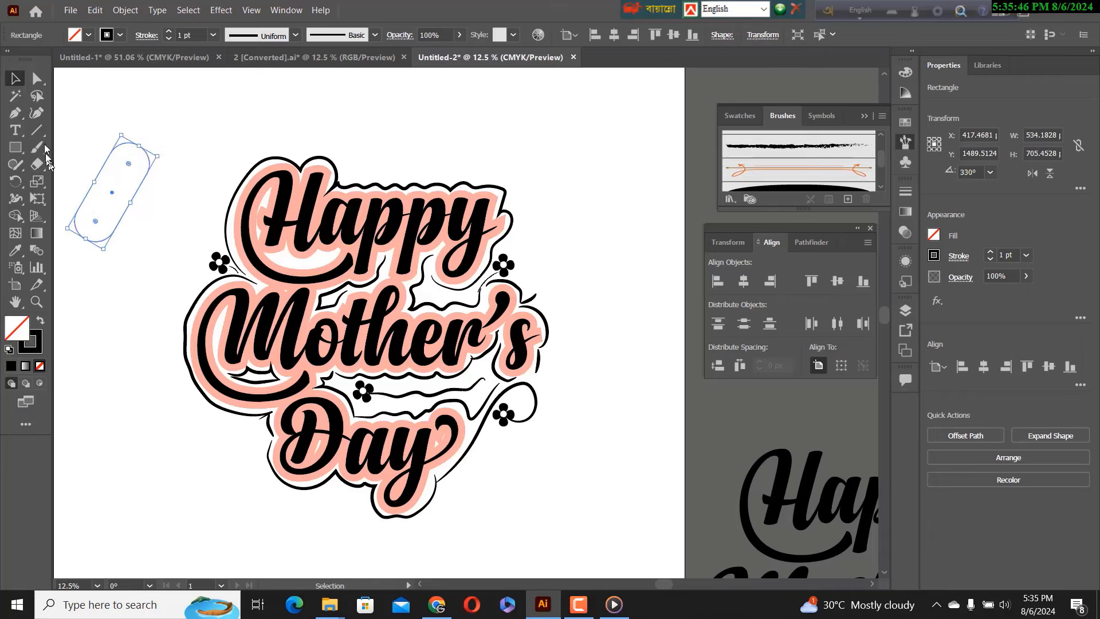
Reflect a copy of the rounded shape across the vertical axis and nudge the selected shape up about 13 px.
{"action": "right_click", "coordinate": [113, 172]}
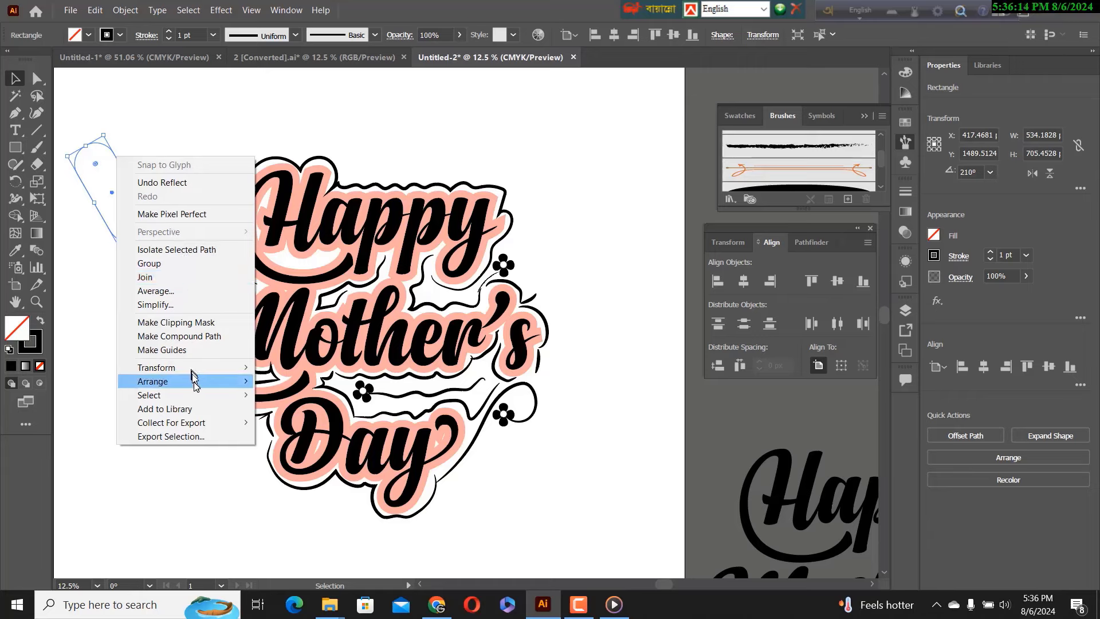
{"action": "mouse_move", "coordinate": [190, 370]}
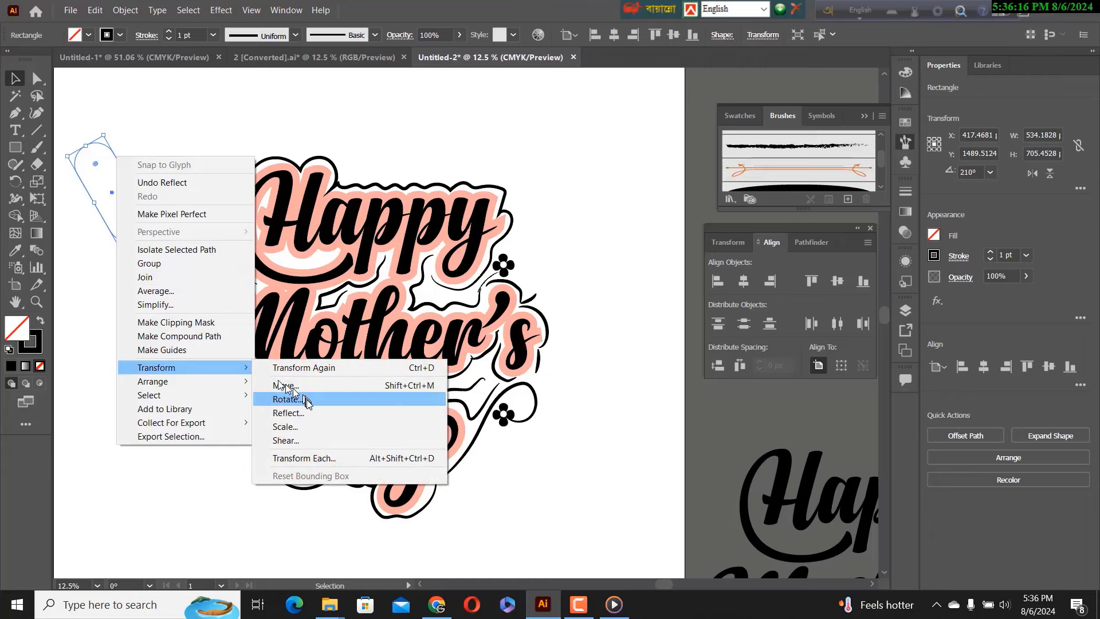
{"action": "left_click", "coordinate": [366, 412]}
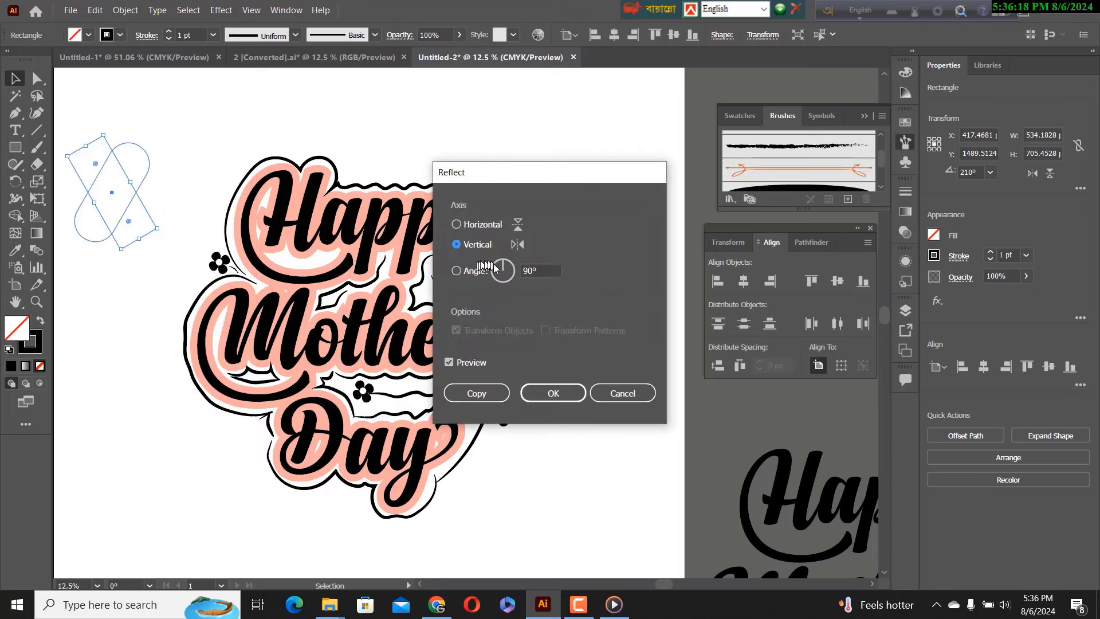
{"action": "left_click", "coordinate": [478, 394]}
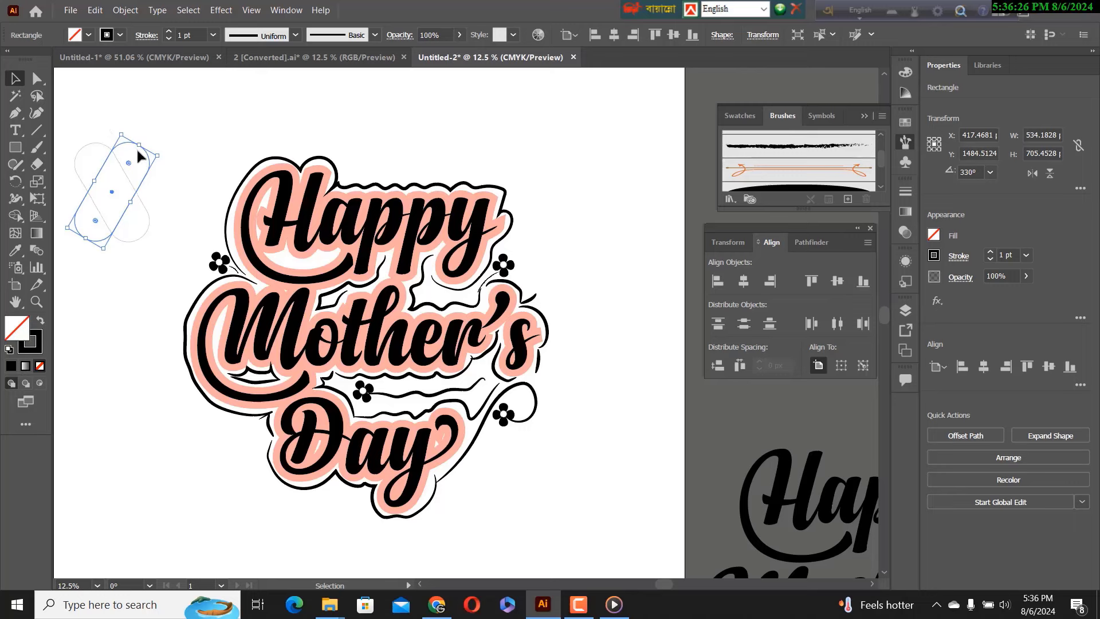
{"action": "key", "text": "Up"}
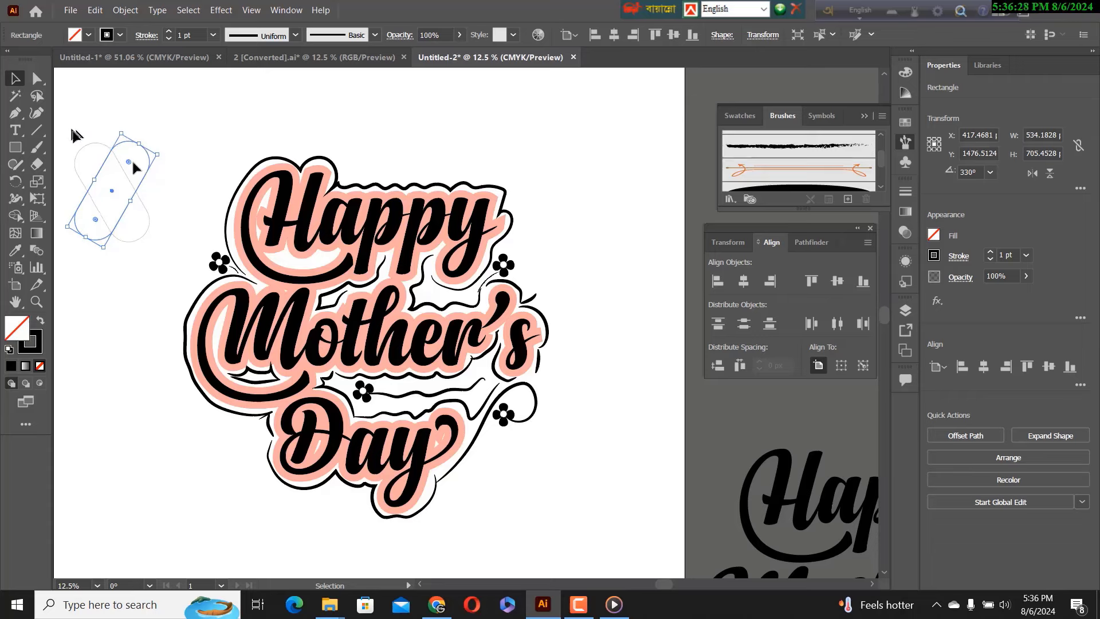
Use Shape Builder on both crossed shapes to remove the two lower lobes and merge the remaining regions into a heart.
{"action": "left_click", "coordinate": [136, 175], "text": "shift"}
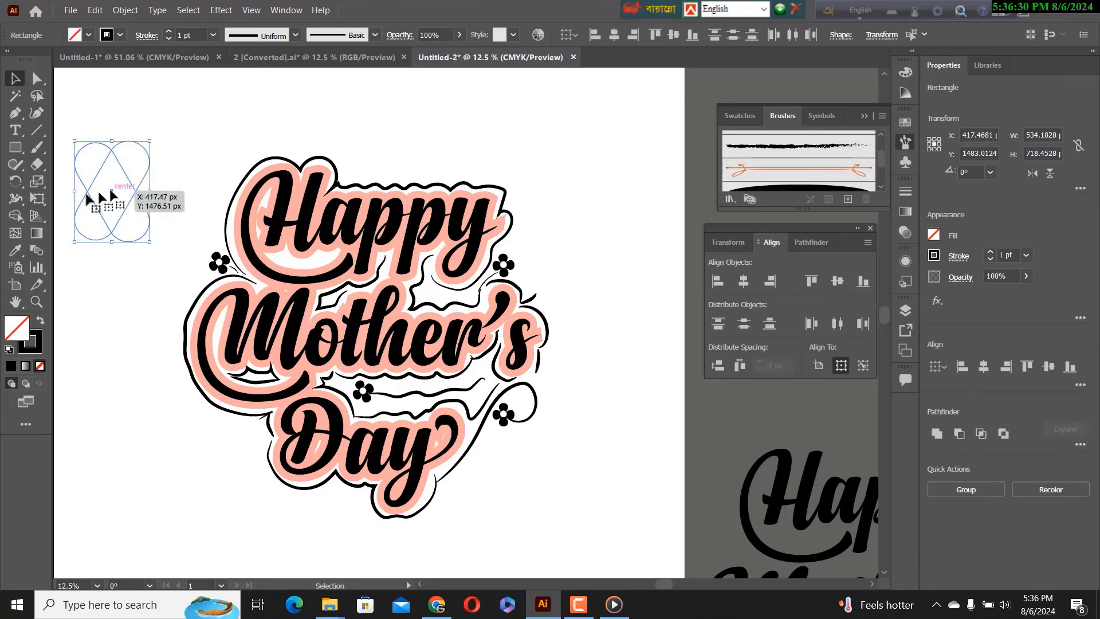
{"action": "left_click", "coordinate": [15, 216]}
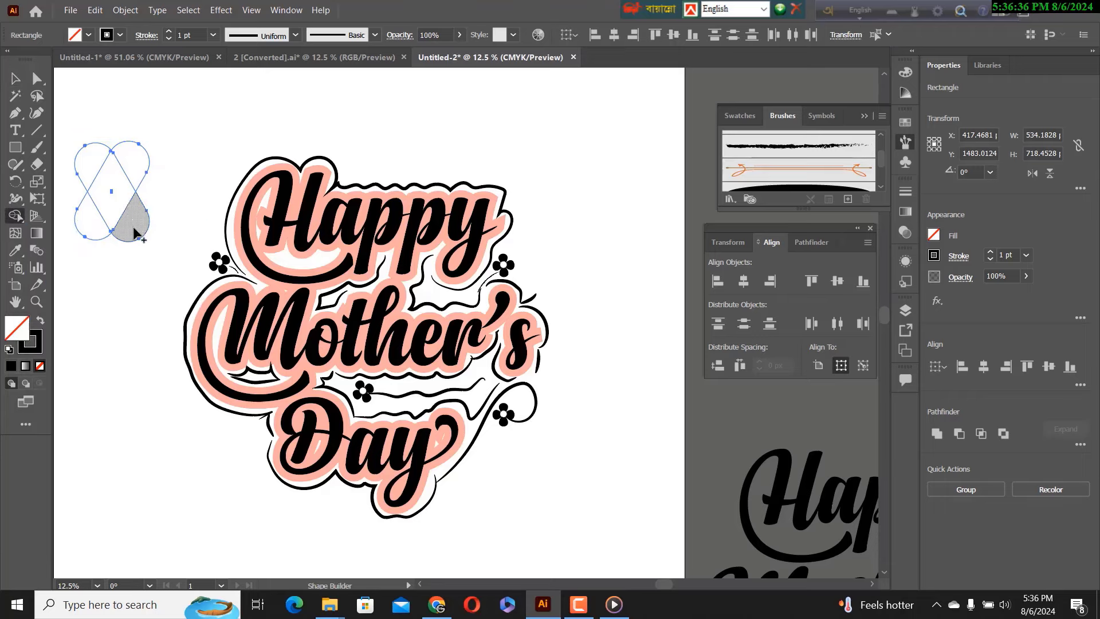
{"action": "left_click", "coordinate": [135, 232], "text": "alt"}
{"action": "left_click", "coordinate": [86, 227], "text": "alt"}
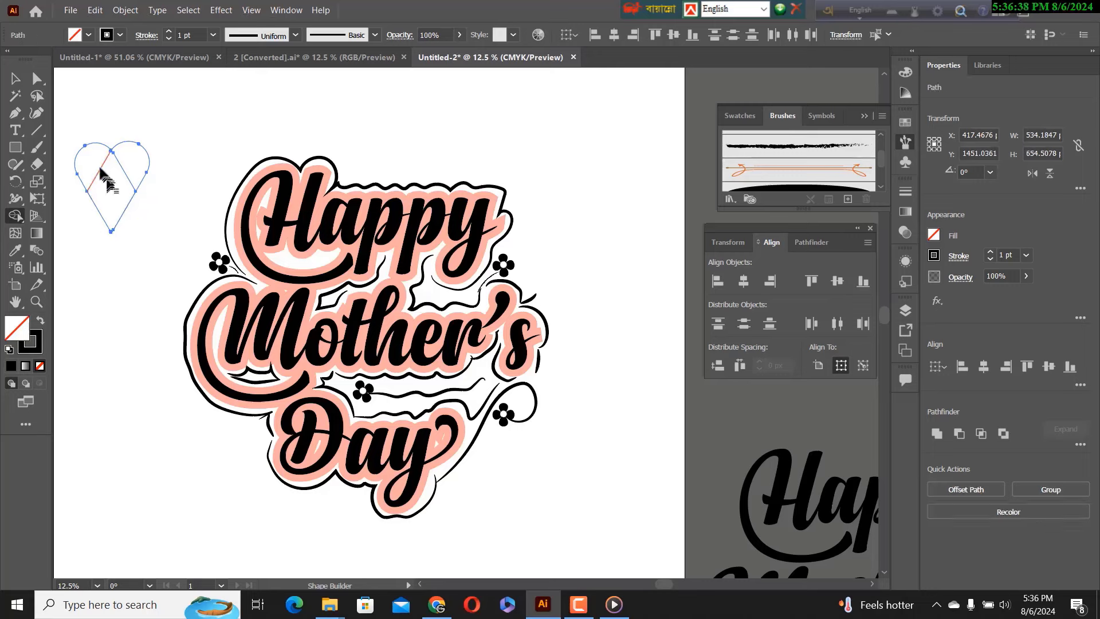
{"action": "mouse_move", "coordinate": [100, 166]}
{"action": "left_mouse_down"}
{"action": "mouse_move", "coordinate": [123, 167]}
{"action": "mouse_move", "coordinate": [123, 183]}
{"action": "left_mouse_up"}
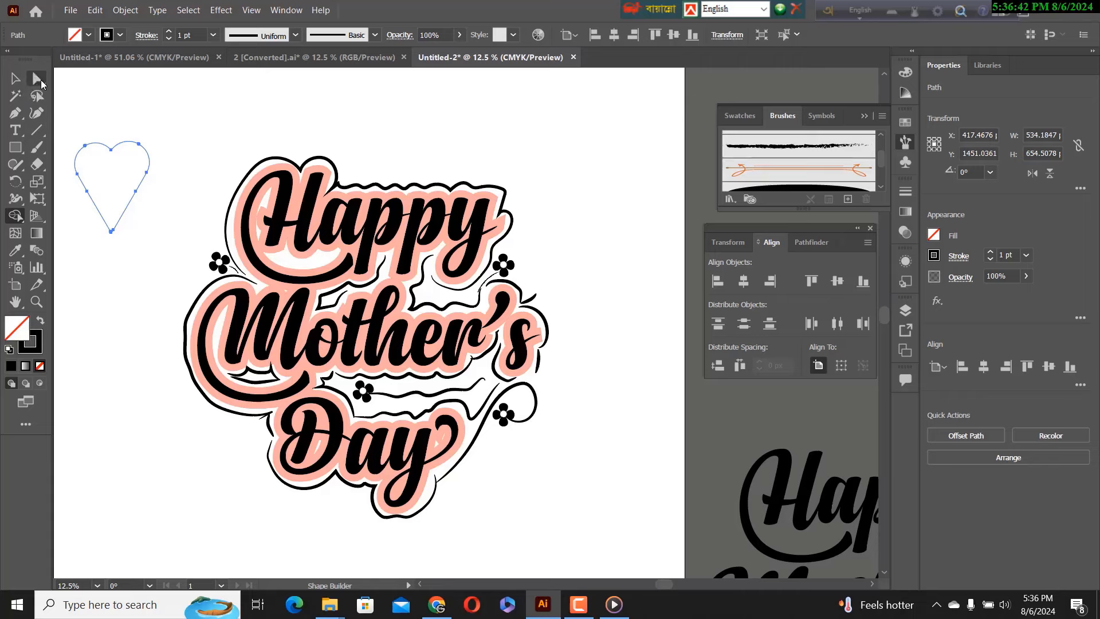
Move the anchor point at the heart's upper notch down to deepen the notch.
{"action": "left_click", "coordinate": [37, 79]}
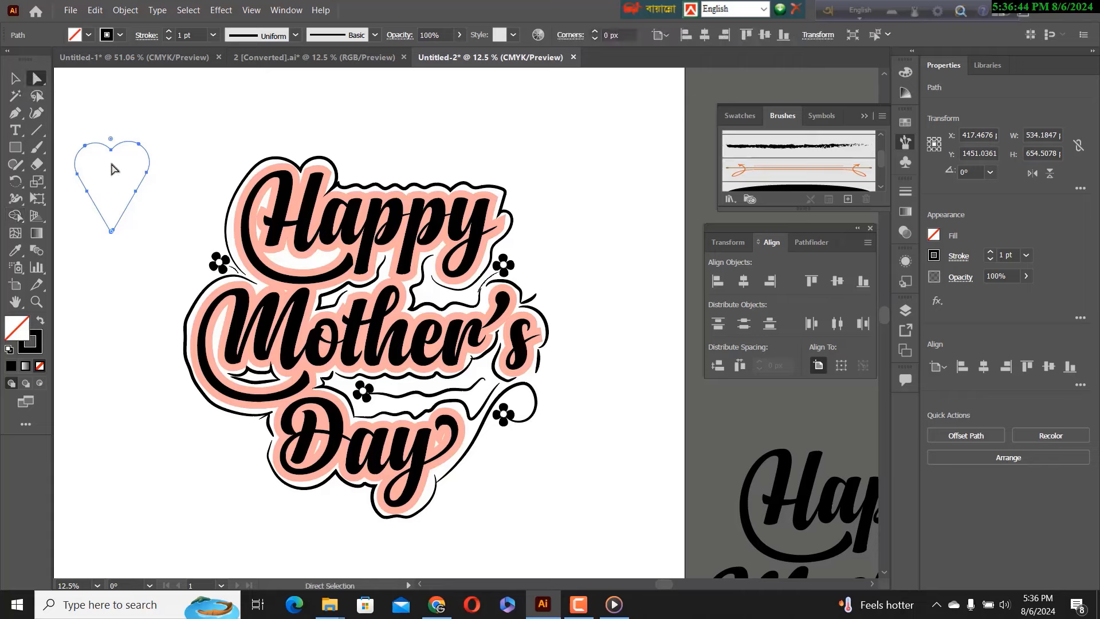
{"action": "left_click_drag", "start_coordinate": [110, 150], "coordinate": [114, 162]}
{"action": "left_click", "coordinate": [111, 150]}
{"action": "left_click", "coordinate": [15, 80]}
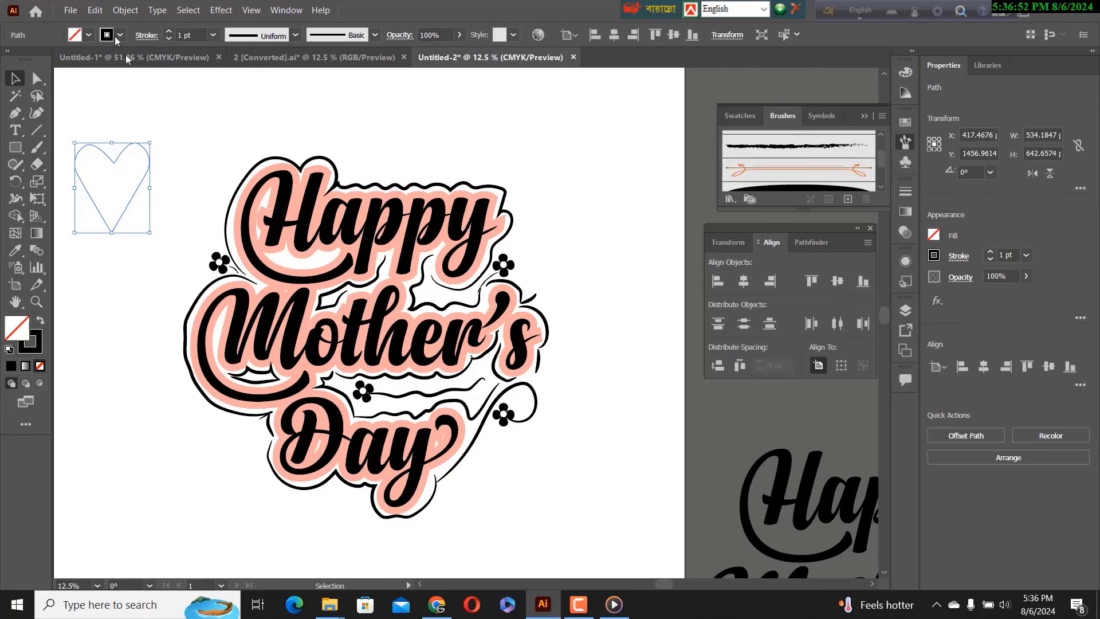
Fill the heart with the red swatch and deselect it.
{"action": "left_click", "coordinate": [89, 36]}
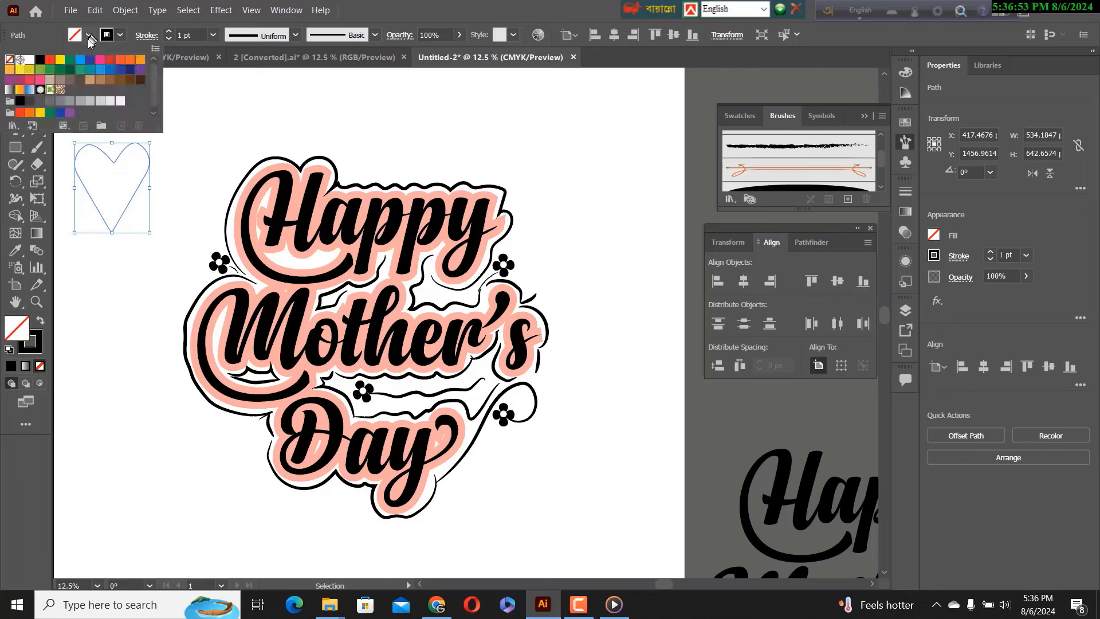
{"action": "left_click", "coordinate": [110, 59]}
{"action": "left_click", "coordinate": [191, 149]}
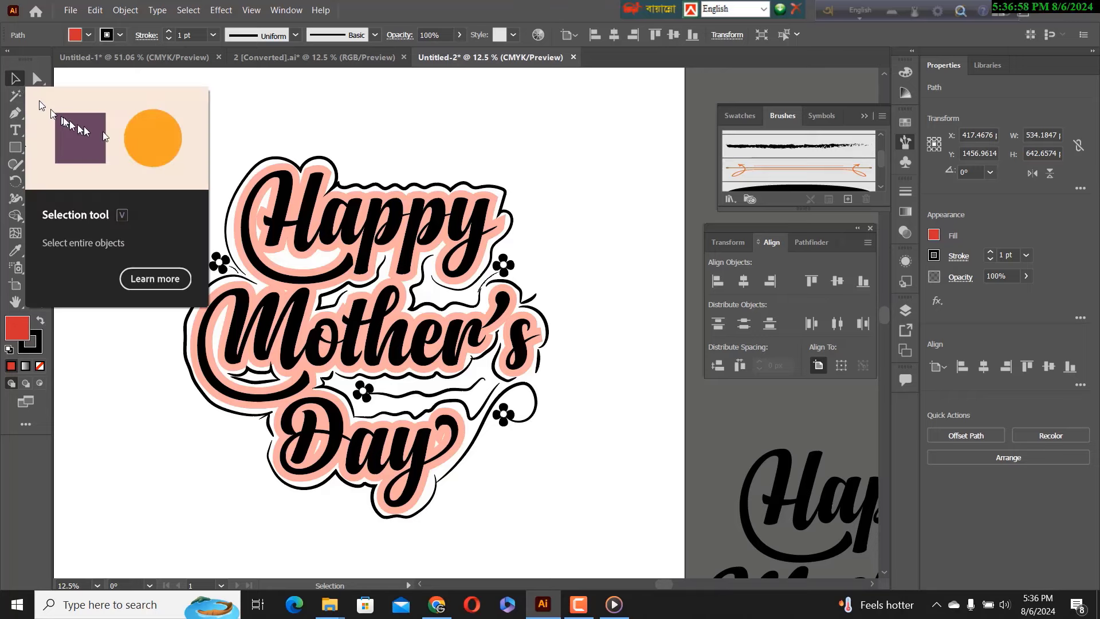
{"action": "left_click", "coordinate": [221, 122]}
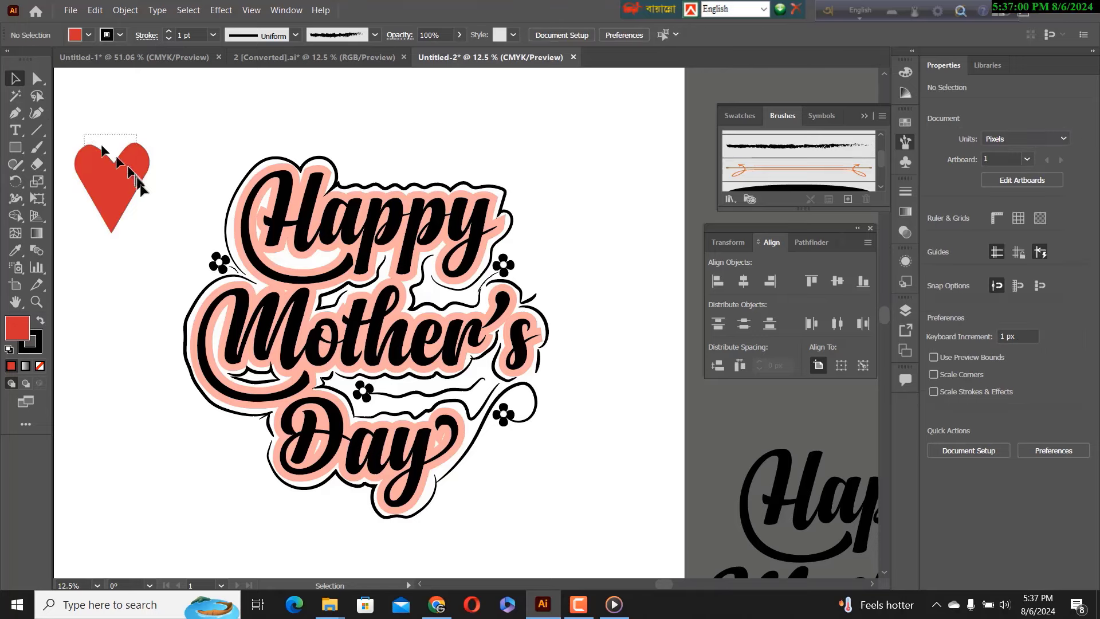
Flatten the red heart to about 534 by 371 px and shift it slightly toward the lettering.
{"action": "mouse_move", "coordinate": [138, 179]}
{"action": "left_mouse_down"}
{"action": "mouse_move", "coordinate": [147, 221]}
{"action": "mouse_move", "coordinate": [112, 223]}
{"action": "mouse_move", "coordinate": [112, 194]}
{"action": "mouse_move", "coordinate": [143, 168]}
{"action": "left_mouse_up"}
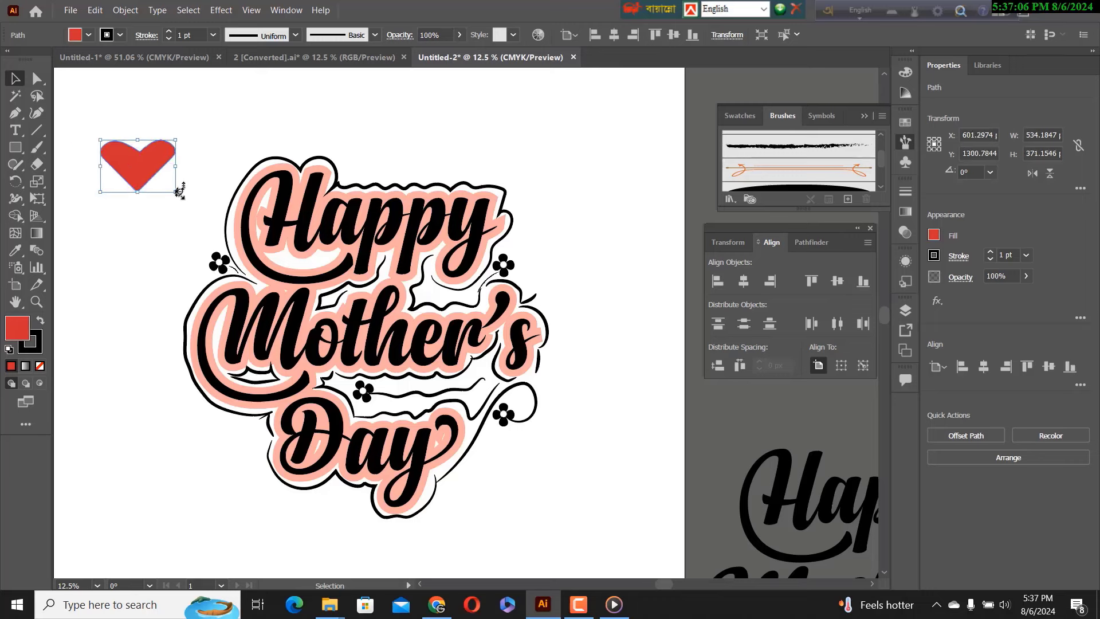
{"action": "key", "text": "a"}
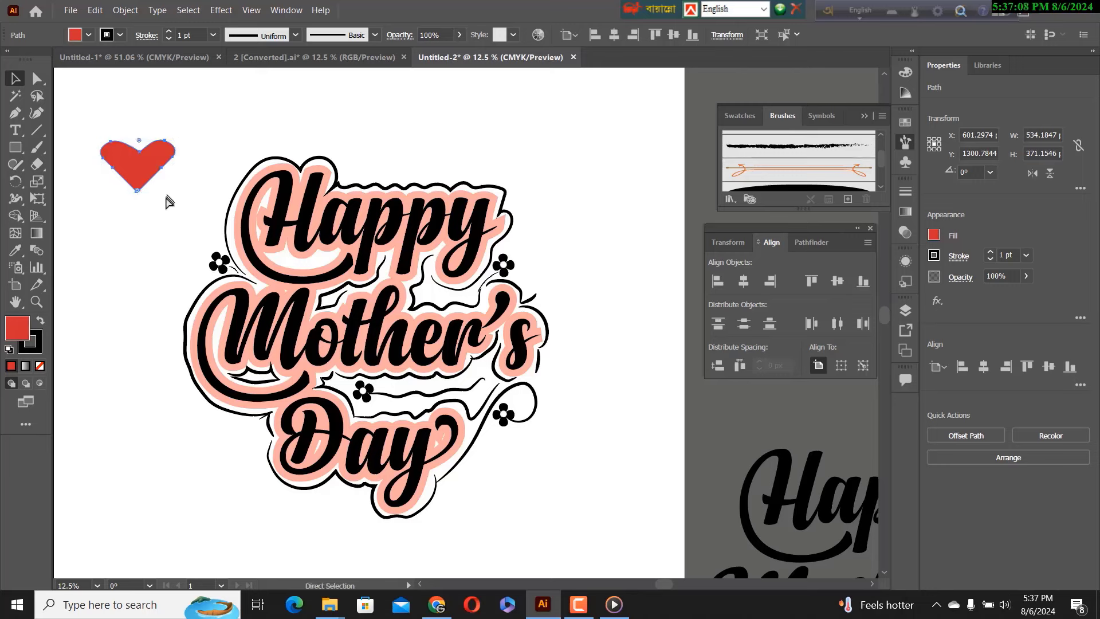
{"action": "key", "text": "v"}
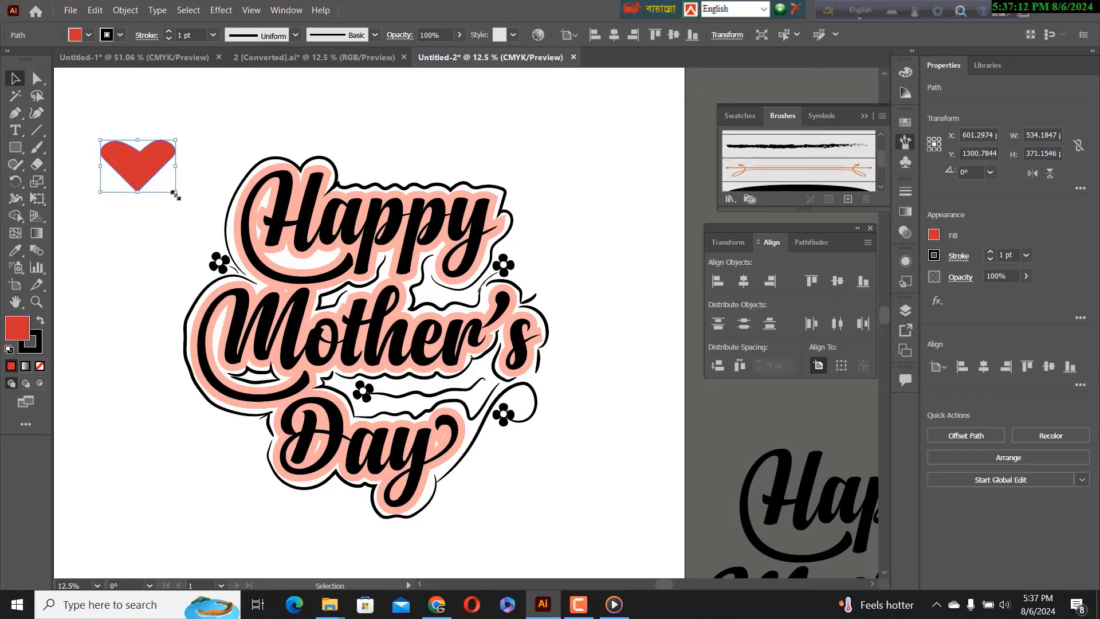
Make a centred inner copy of the heart about 299 by 208 px and fill it with white.
{"action": "left_click_drag", "start_coordinate": [175, 195], "coordinate": [162, 183]}
{"action": "left_click", "coordinate": [88, 36]}
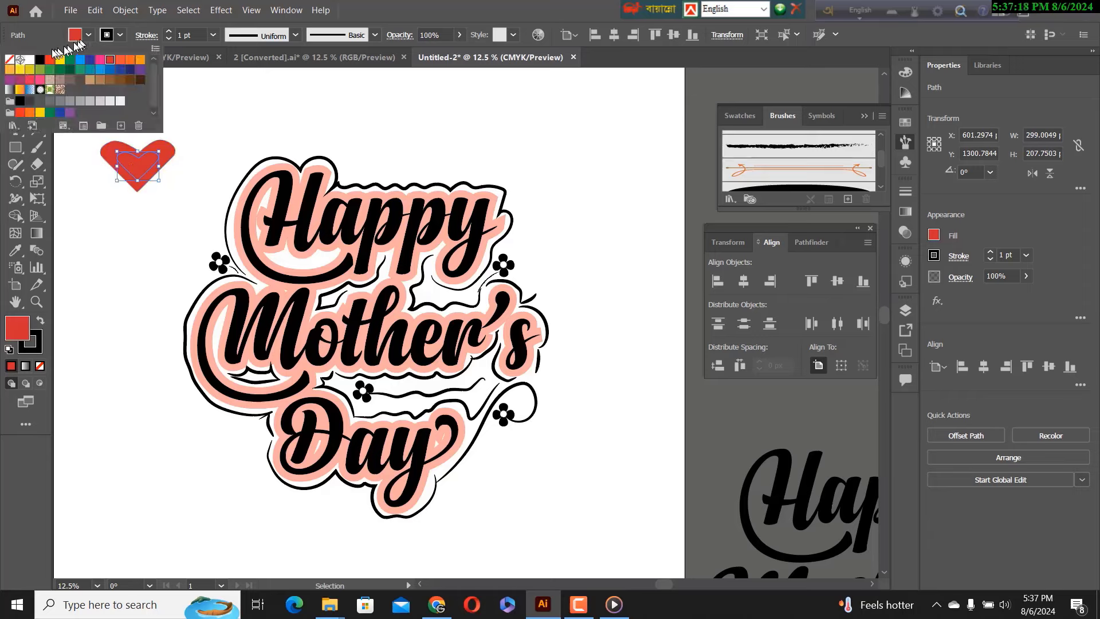
{"action": "left_click", "coordinate": [30, 59]}
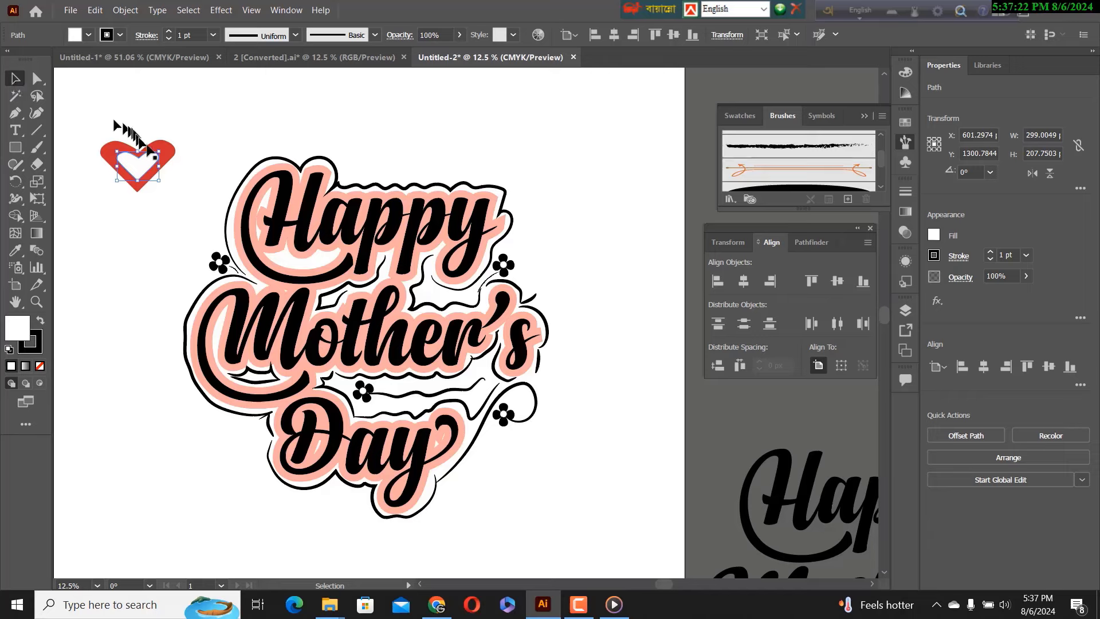
Group the red heart with the white inner heart.
{"action": "left_click", "coordinate": [143, 183]}
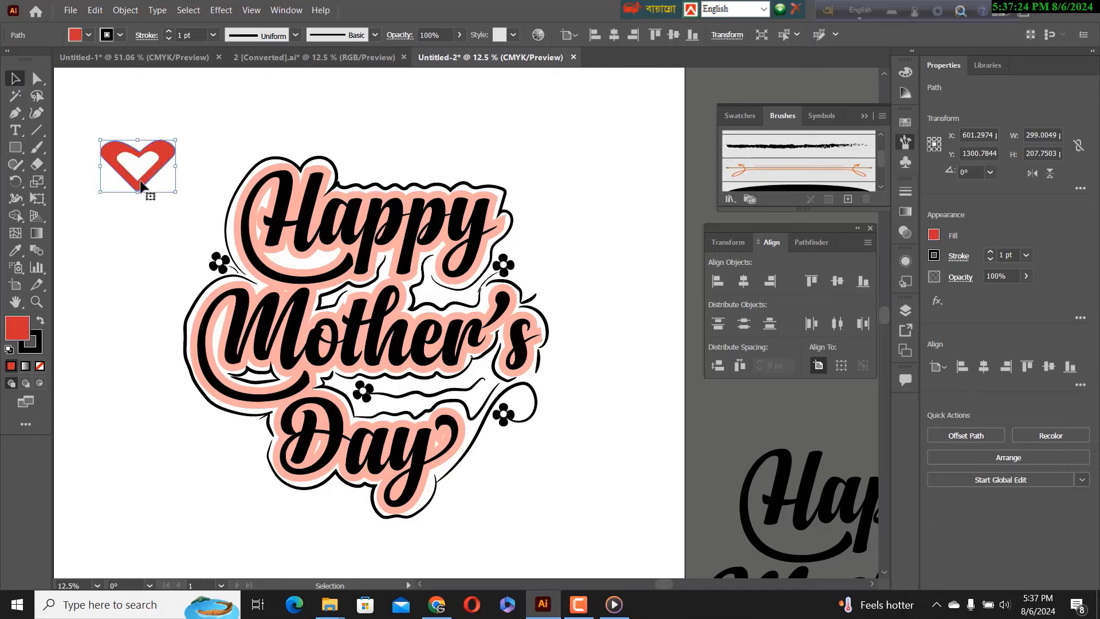
{"action": "left_click_drag", "start_coordinate": [136, 166], "coordinate": [145, 181]}
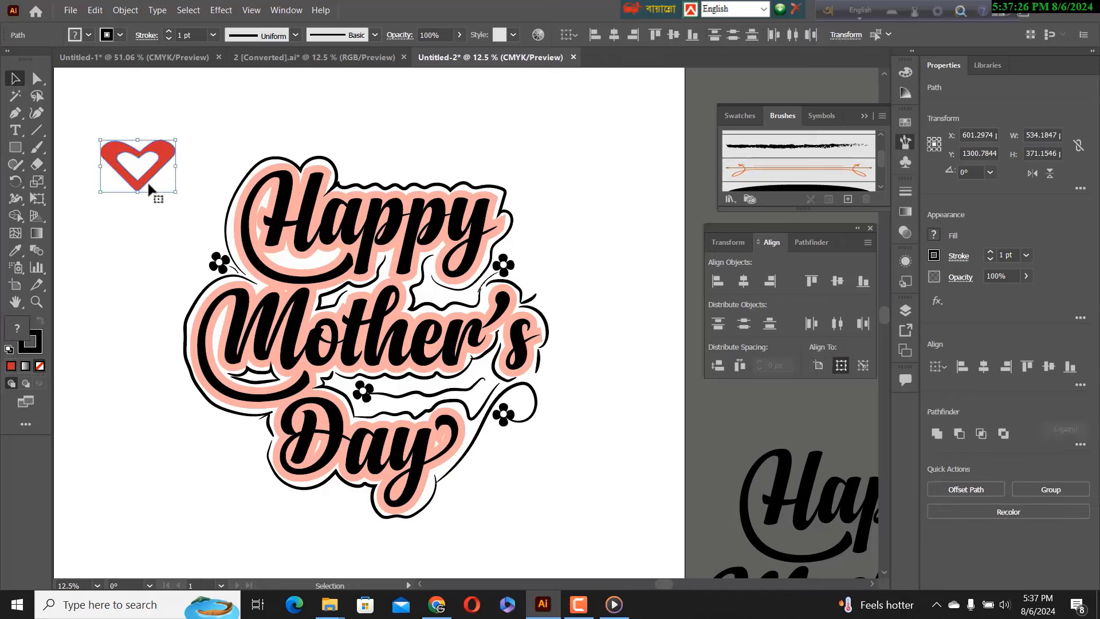
{"action": "right_click", "coordinate": [144, 179]}
{"action": "left_click", "coordinate": [177, 254]}
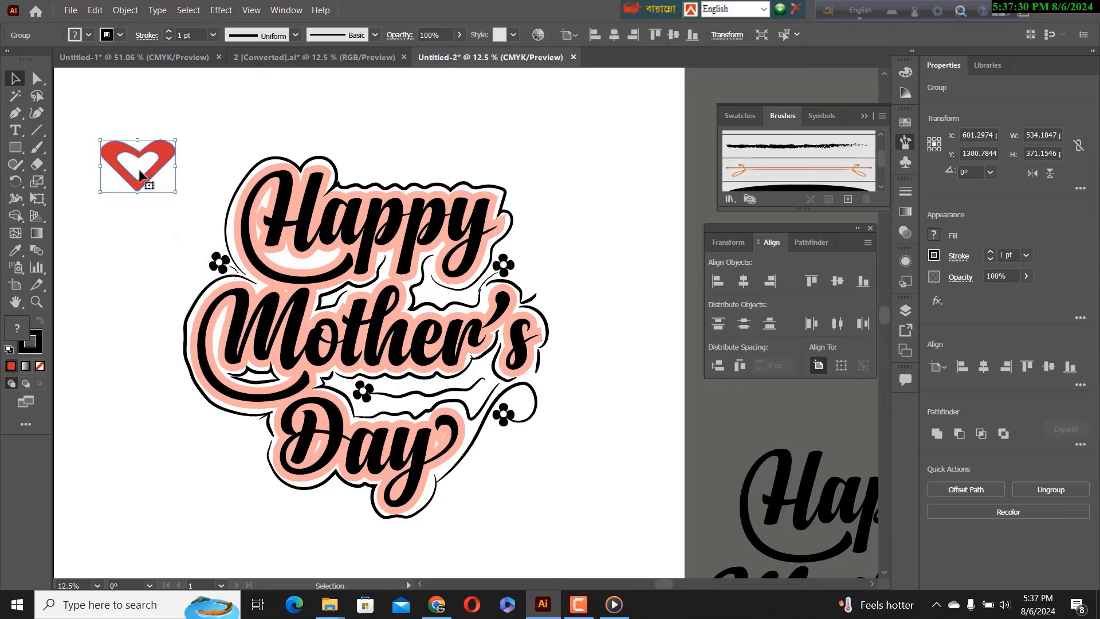
Place the heart group above "Happy" with a smaller copy of it directly over the larger one.
{"action": "left_click_drag", "start_coordinate": [139, 175], "coordinate": [370, 148]}
{"action": "left_click", "coordinate": [134, 205]}
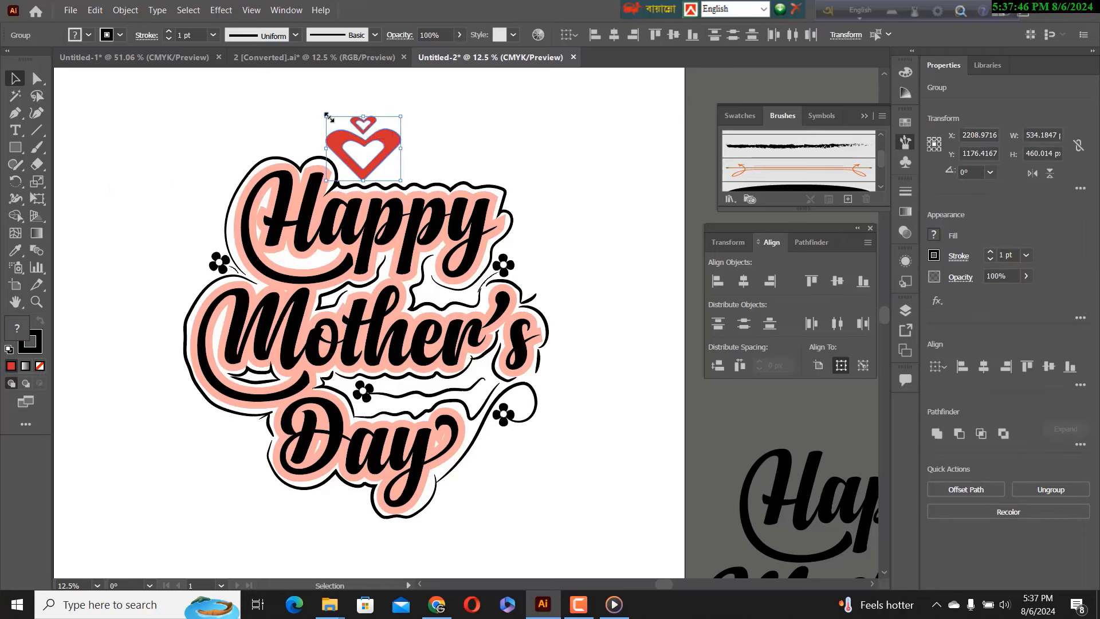
Scale the double-heart group to about 234 by 202 px and place copies above "Happy", near "Mother's" and around "Day".
{"action": "left_click_drag", "start_coordinate": [329, 117], "coordinate": [456, 177]}
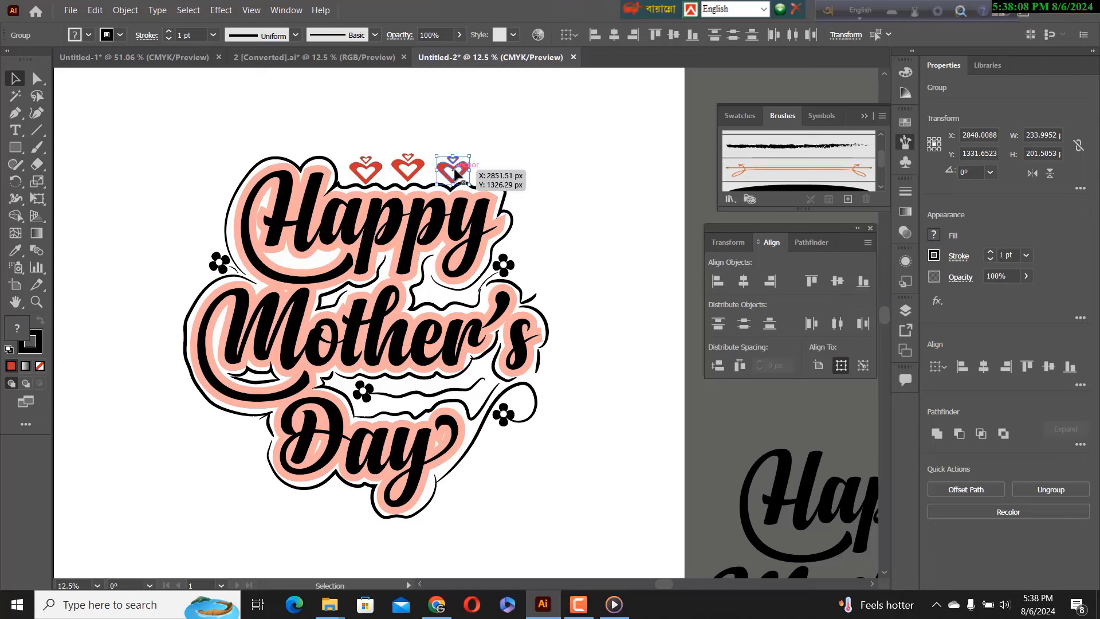
{"action": "left_click_drag", "start_coordinate": [454, 173], "coordinate": [531, 259]}
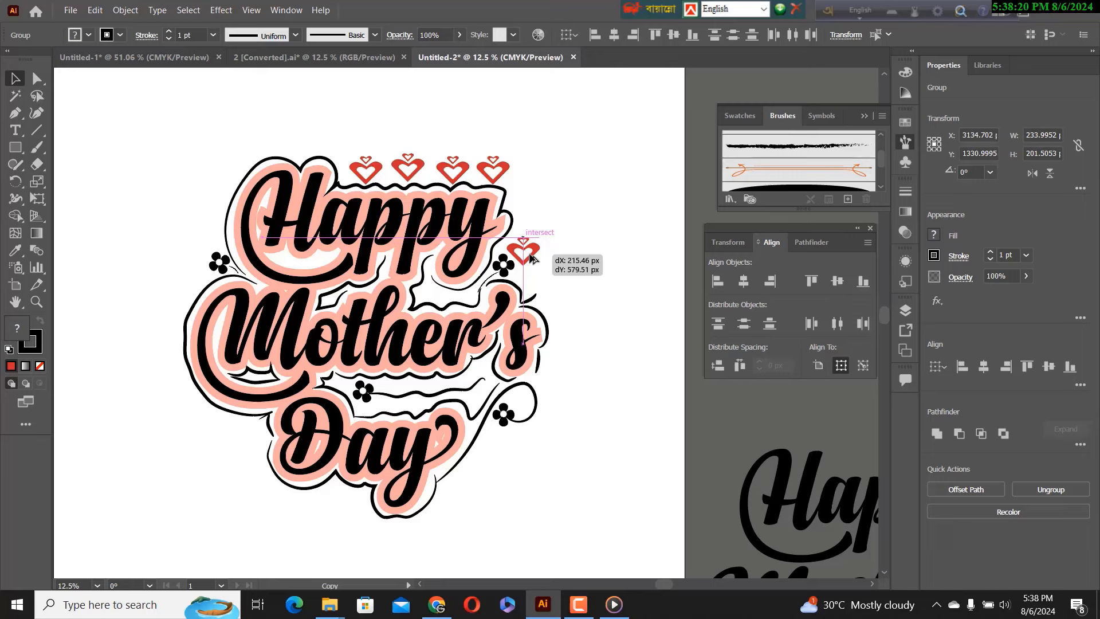
{"action": "left_click_drag", "start_coordinate": [531, 259], "coordinate": [462, 492]}
{"action": "left_click_drag", "start_coordinate": [462, 491], "coordinate": [334, 503]}
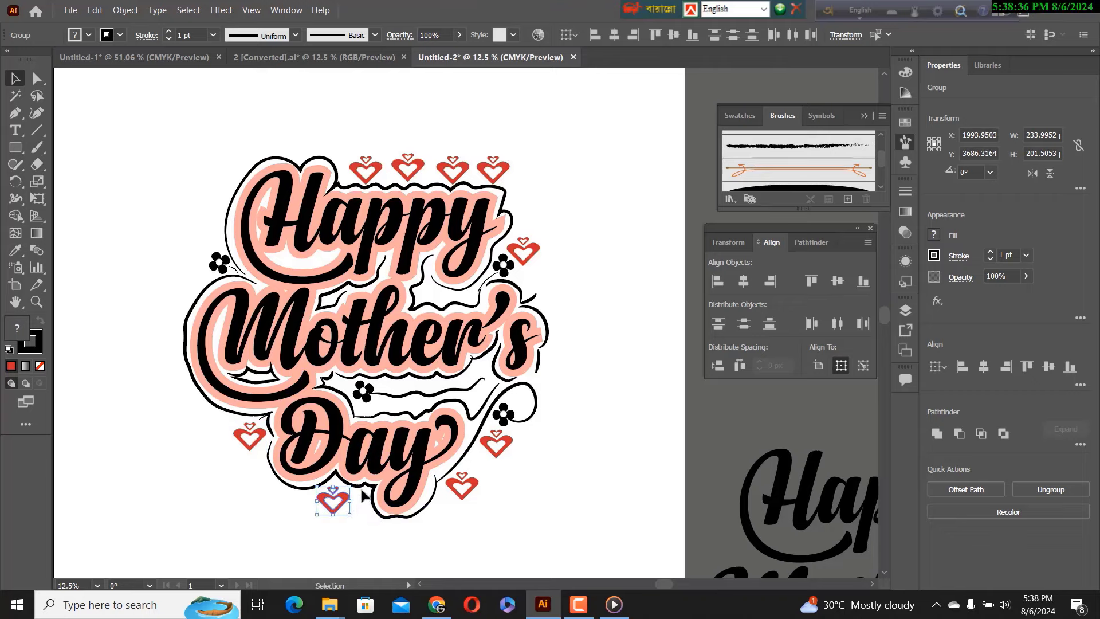
{"action": "left_click_drag", "start_coordinate": [339, 509], "coordinate": [342, 510]}
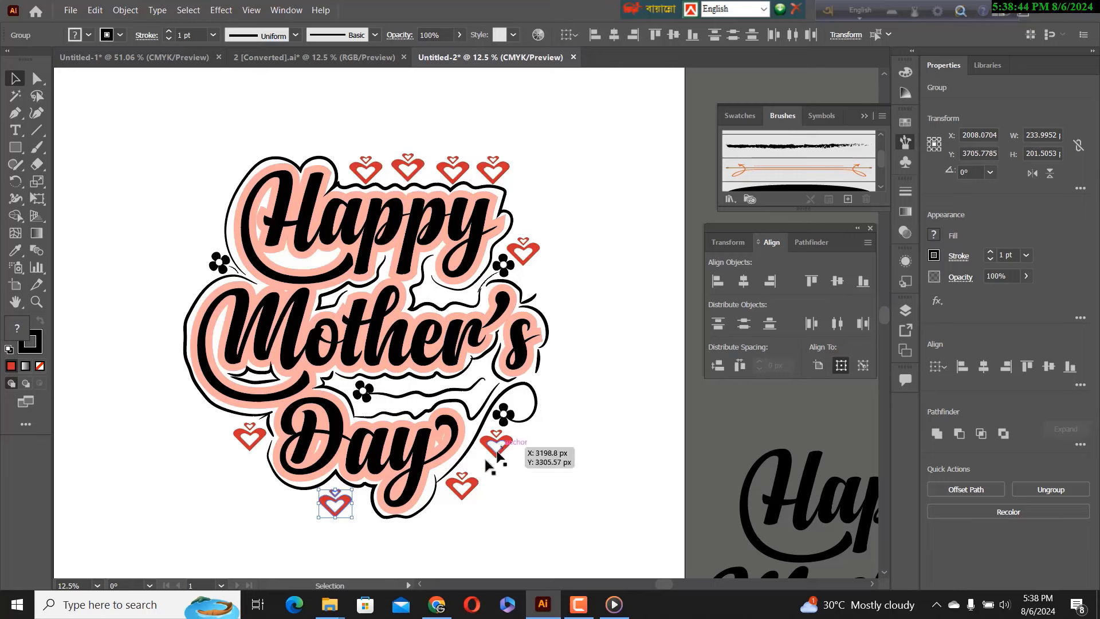
Try to place the heart from the lower right of "Day" in the gap between "Happy" and "Mother's".
{"action": "left_click_drag", "start_coordinate": [468, 490], "coordinate": [442, 304]}
{"action": "key", "text": "shift+space"}
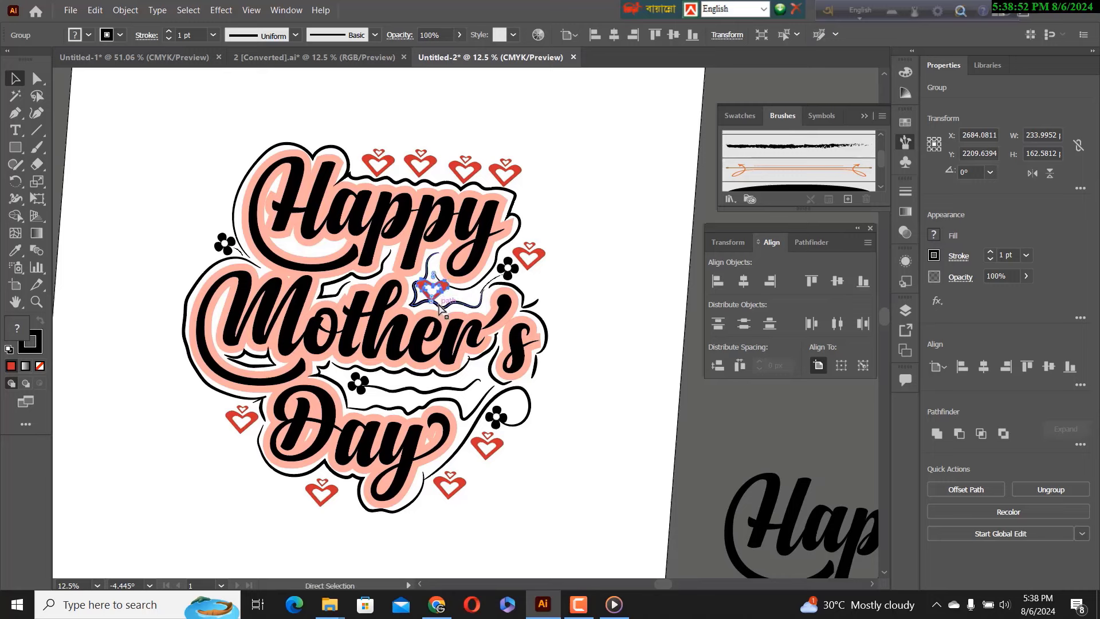
{"action": "key", "text": "ctrl+z"}
{"action": "key", "text": "ctrl+z"}
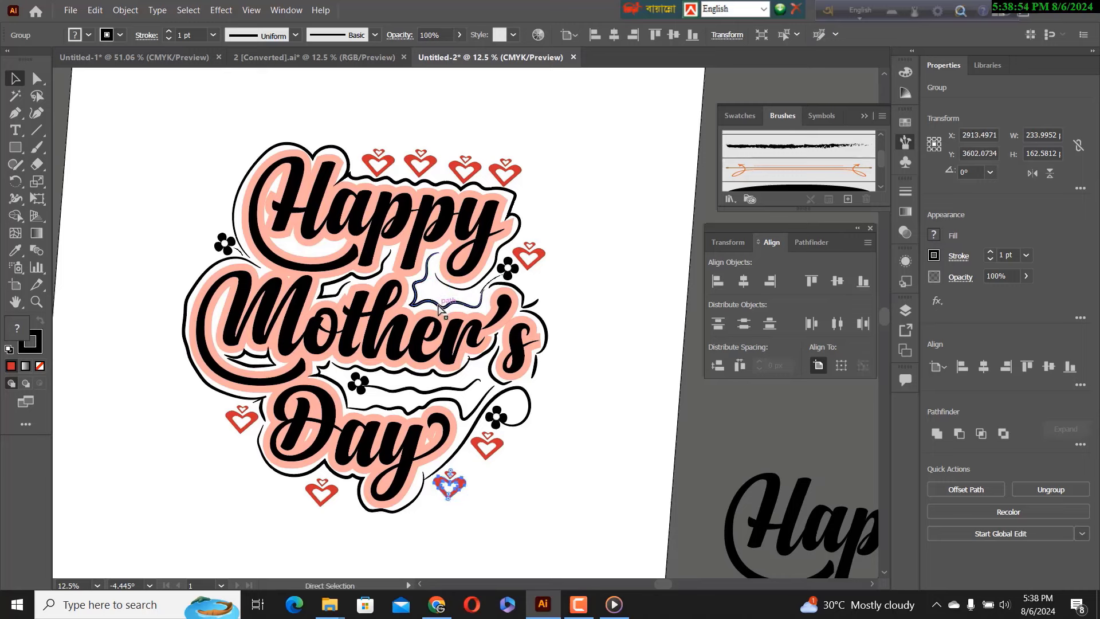
Undo the latest heart placements below and on both sides of "Day".
{"action": "key", "text": "ctrl+z"}
{"action": "key", "text": "ctrl+z"}
{"action": "key", "text": "ctrl+z"}
{"action": "key", "text": "ctrl+z"}
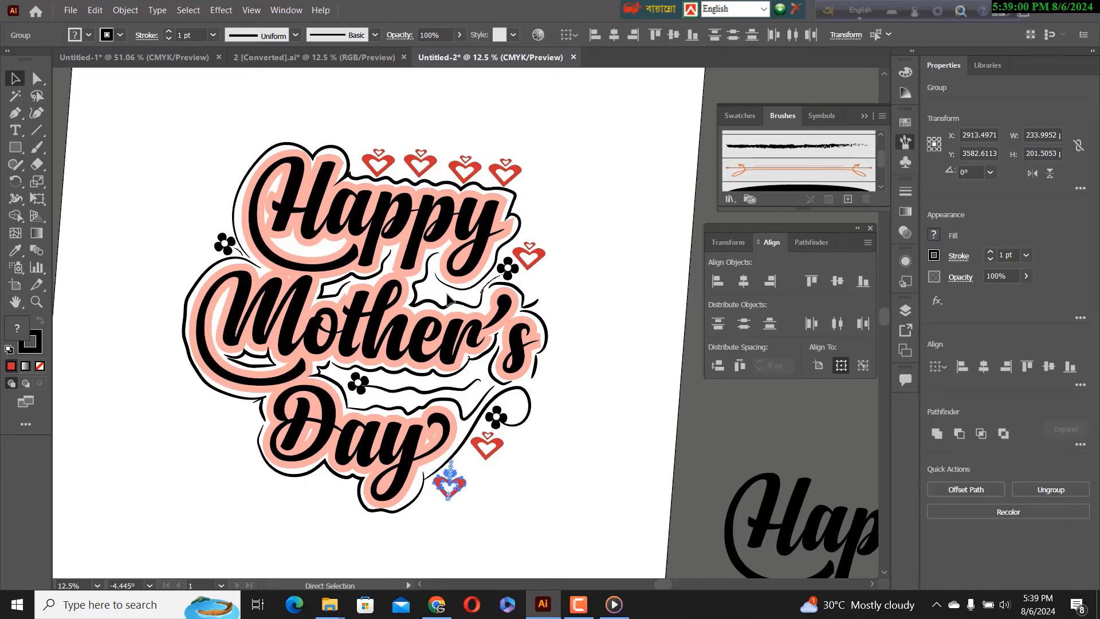
{"action": "key", "text": "ctrl+z"}
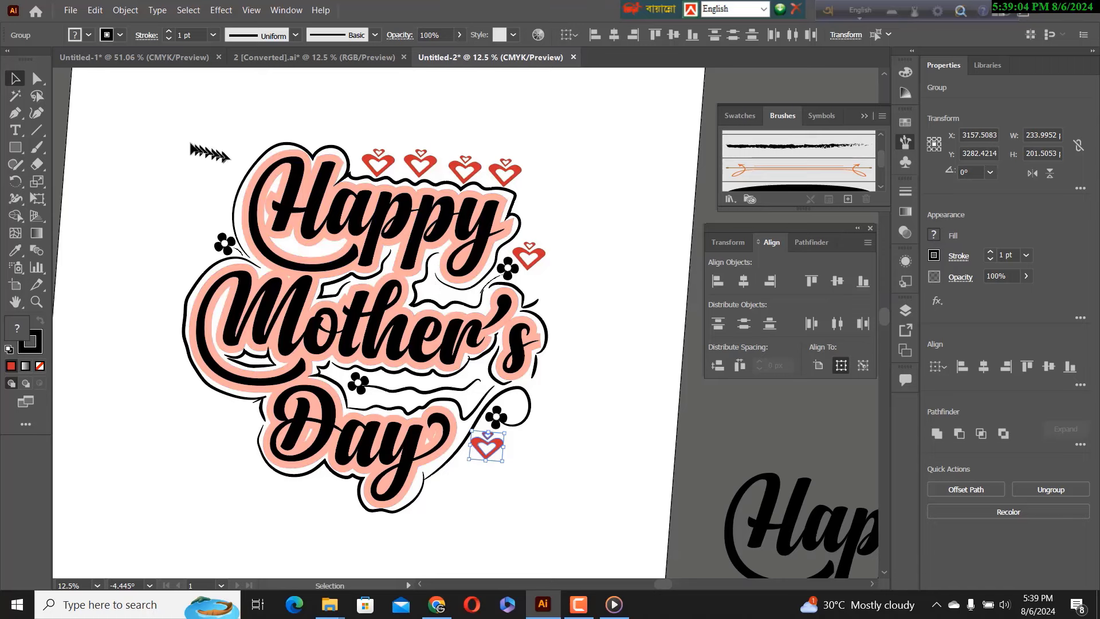
Redo the undone placements of the heart copies around "Day".
{"action": "key", "text": "a"}
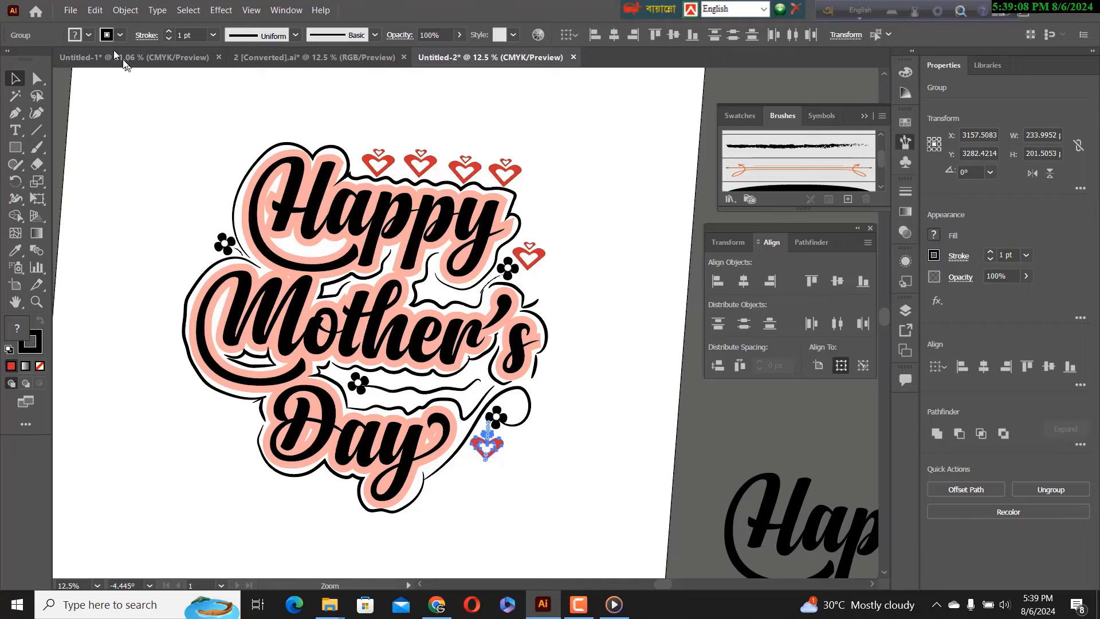
{"action": "left_click", "coordinate": [99, 14]}
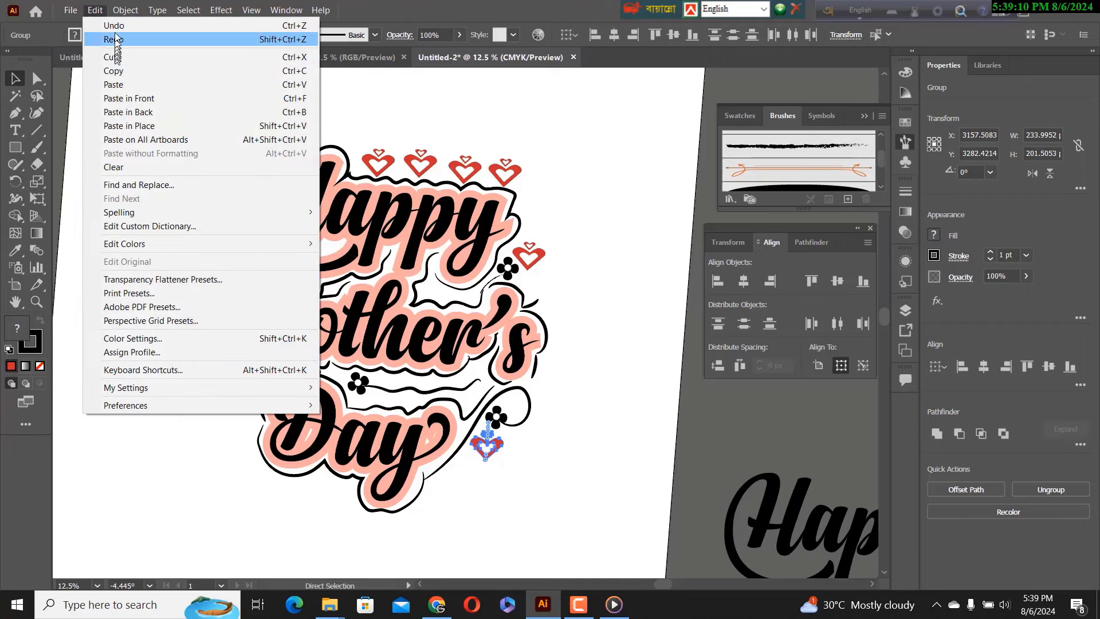
{"action": "mouse_move", "coordinate": [121, 19]}
{"action": "left_click", "coordinate": [114, 39]}
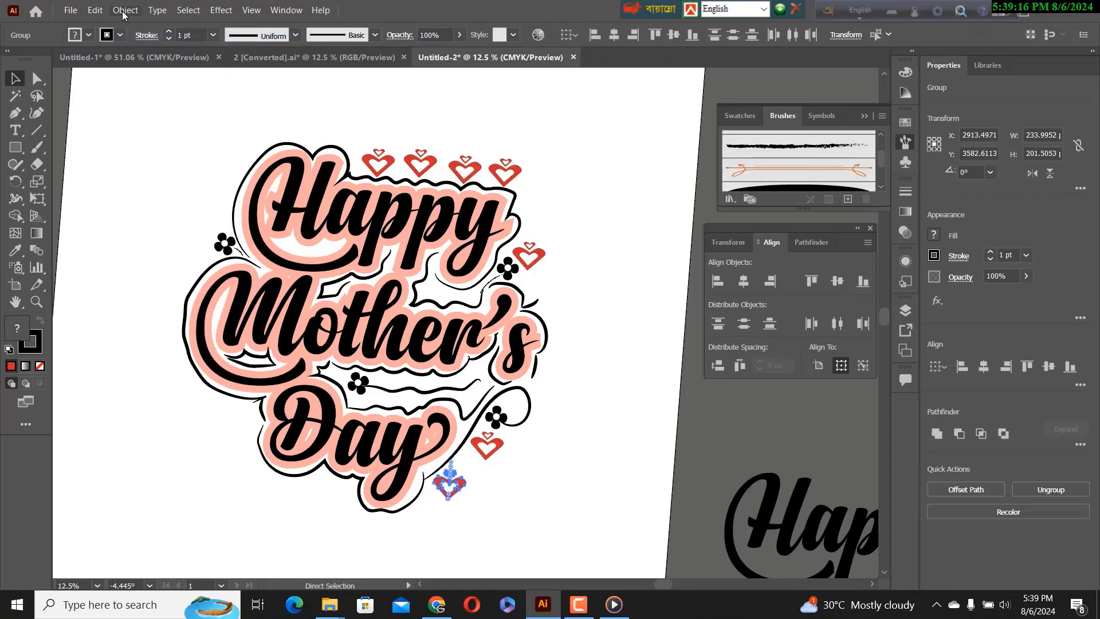
{"action": "left_click", "coordinate": [122, 11]}
{"action": "mouse_move", "coordinate": [95, 11]}
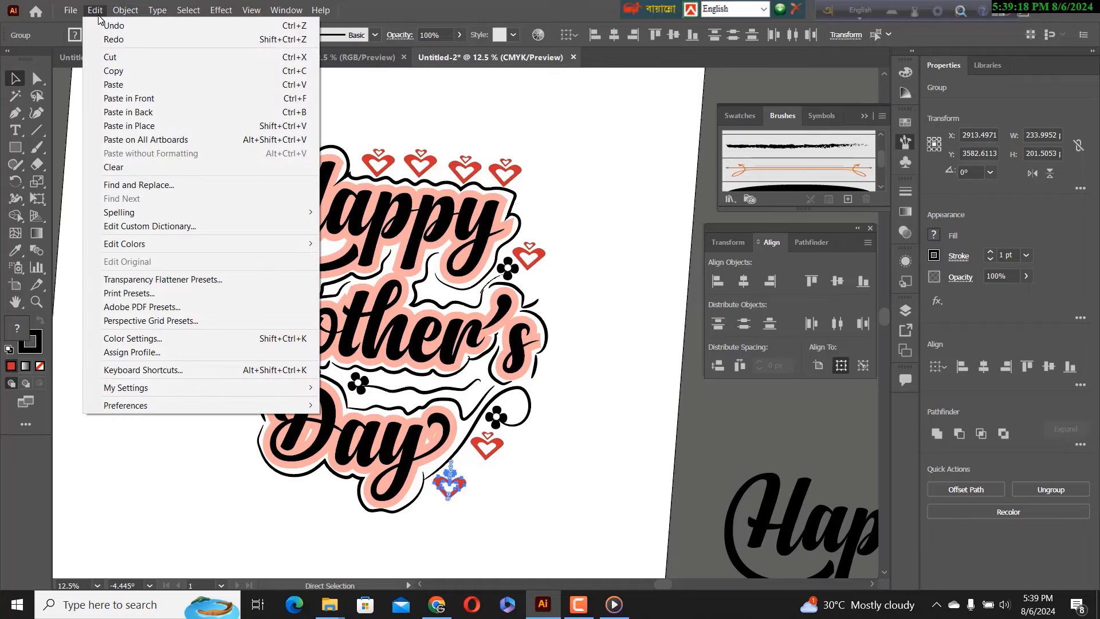
{"action": "left_click", "coordinate": [115, 40]}
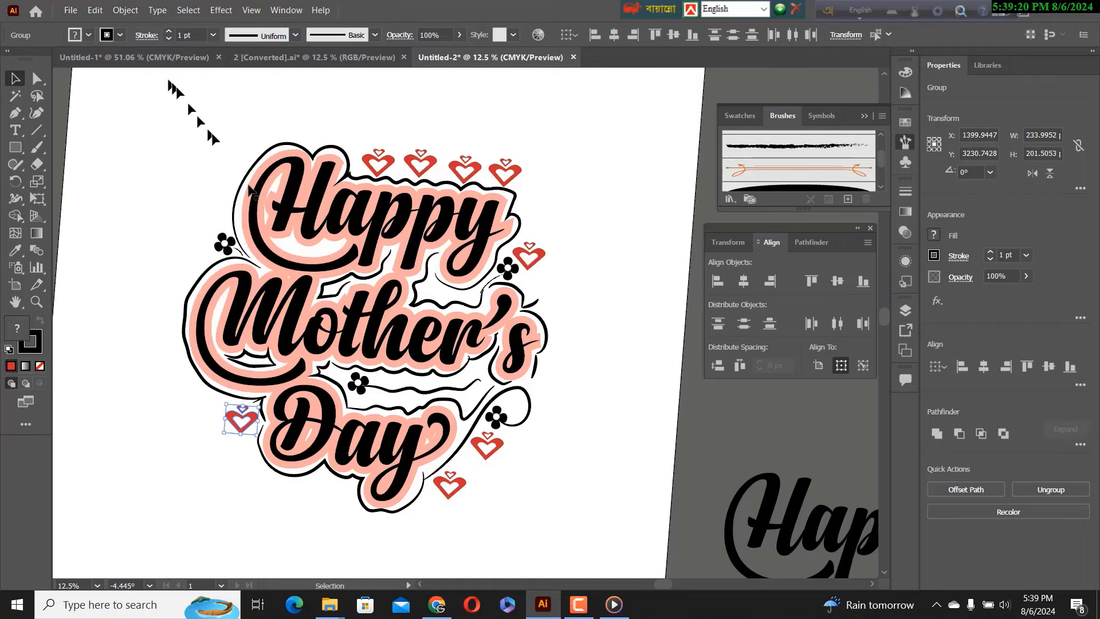